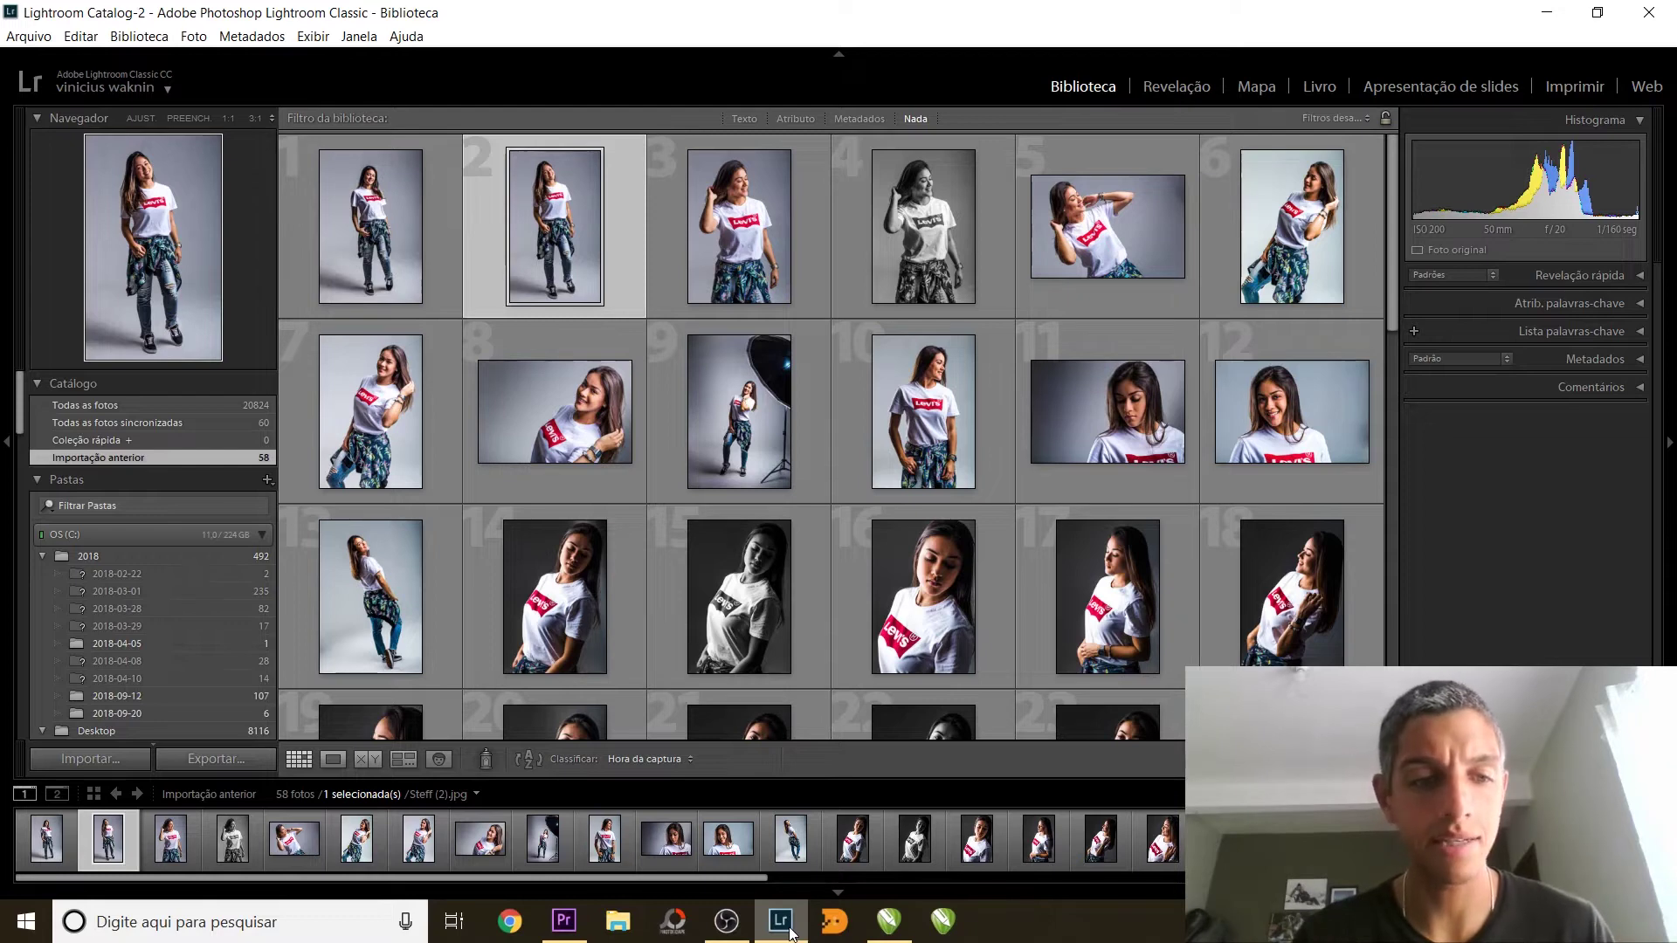
Filter the library by attribute and clear the one-star criterion to list the photos with zero stars.
key(d)
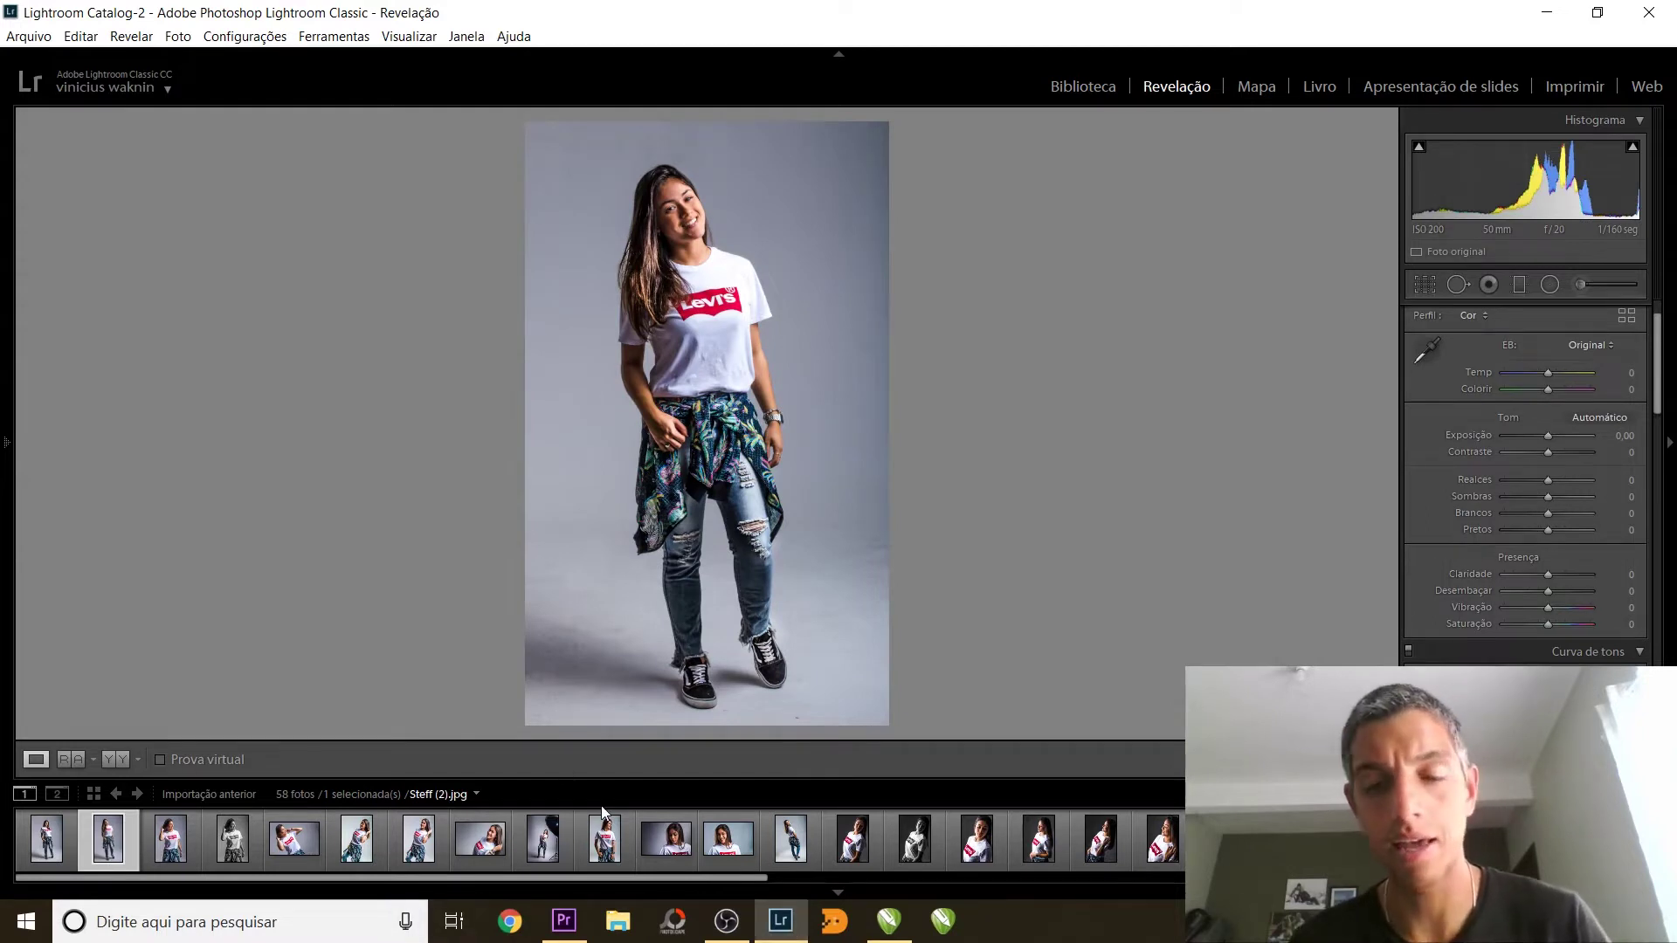
click(1067, 86)
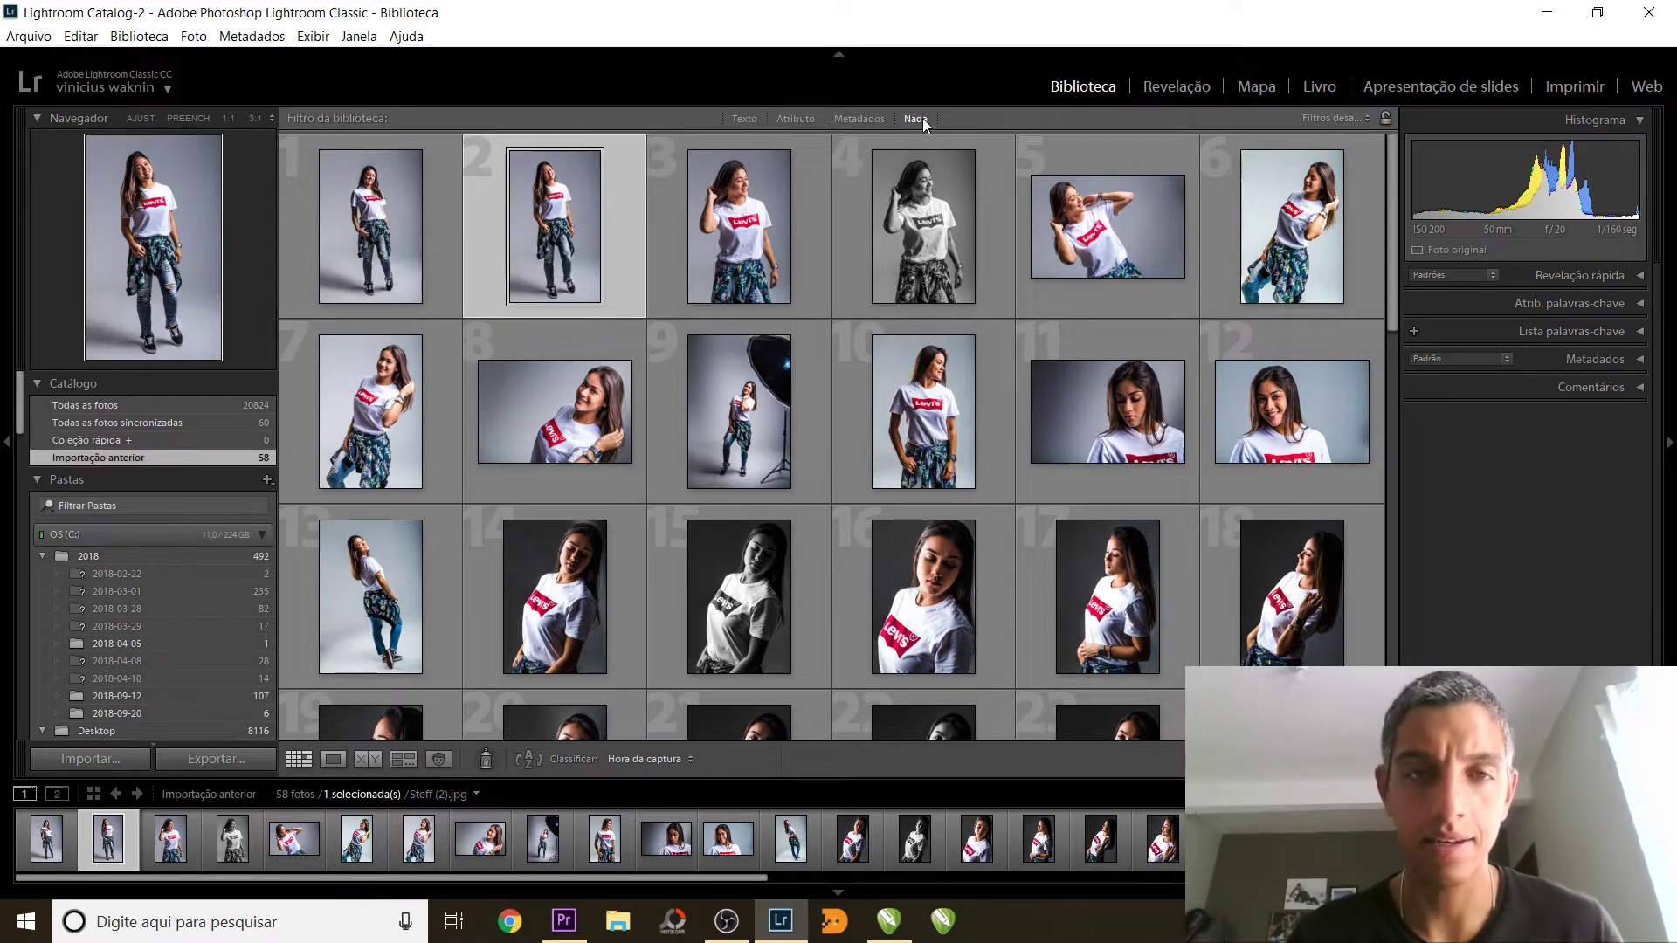
click(807, 123)
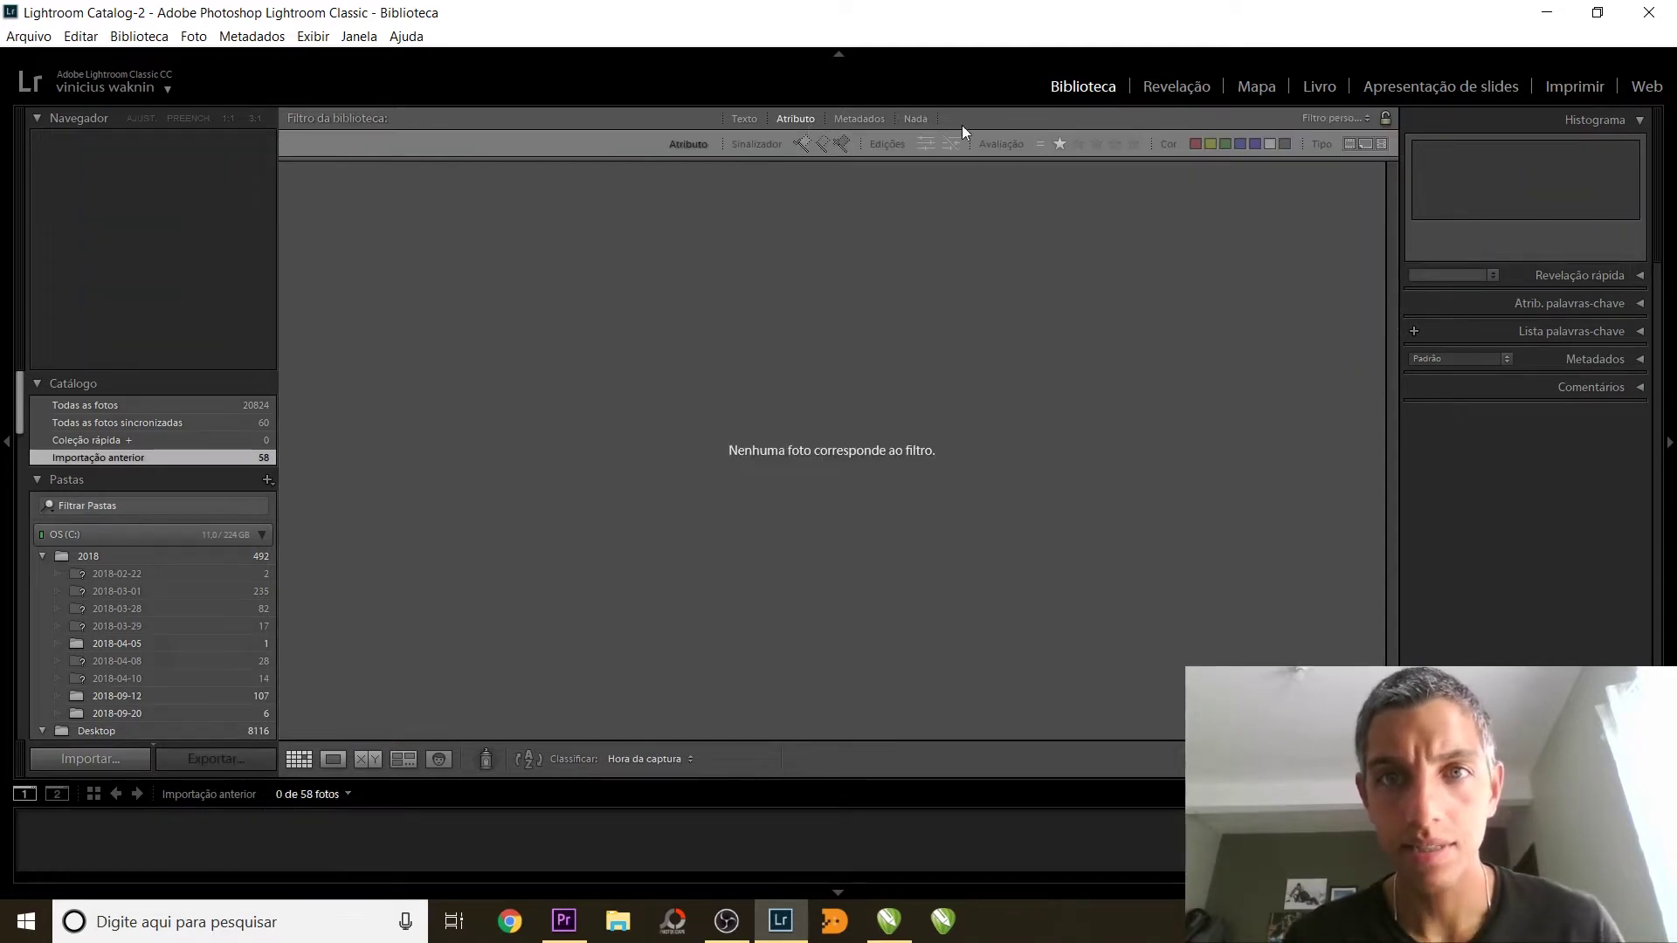
click(1062, 143)
key(0)
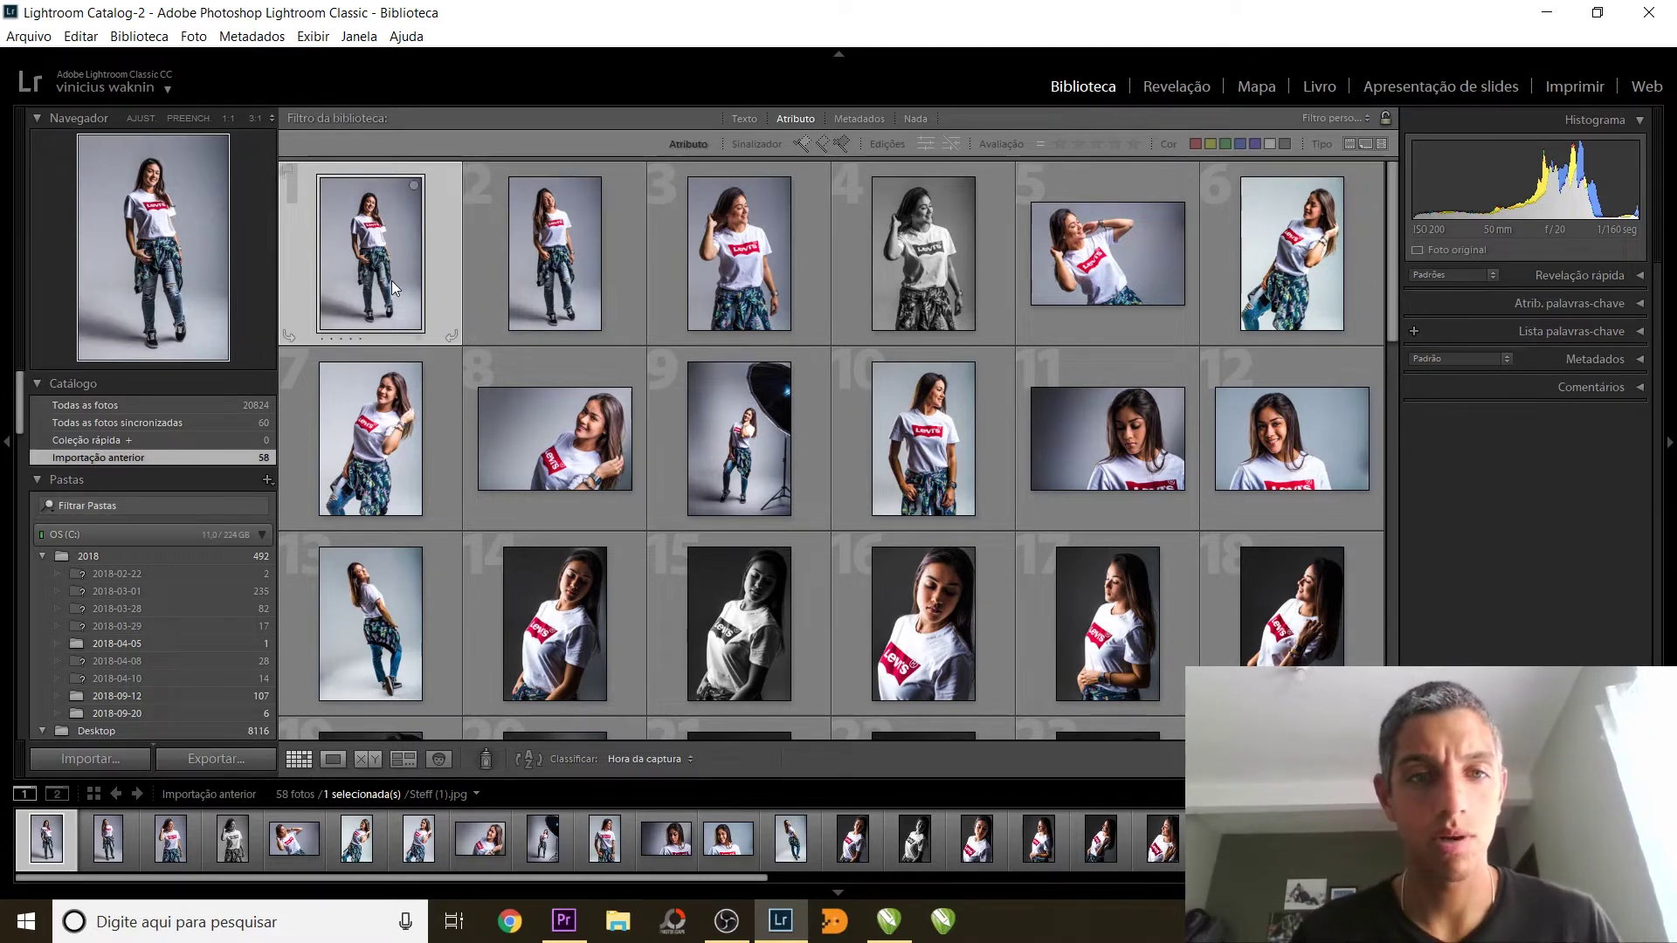
Rate photo 7 with one star in the Develop module and return to the library grid without any filter.
key(d)
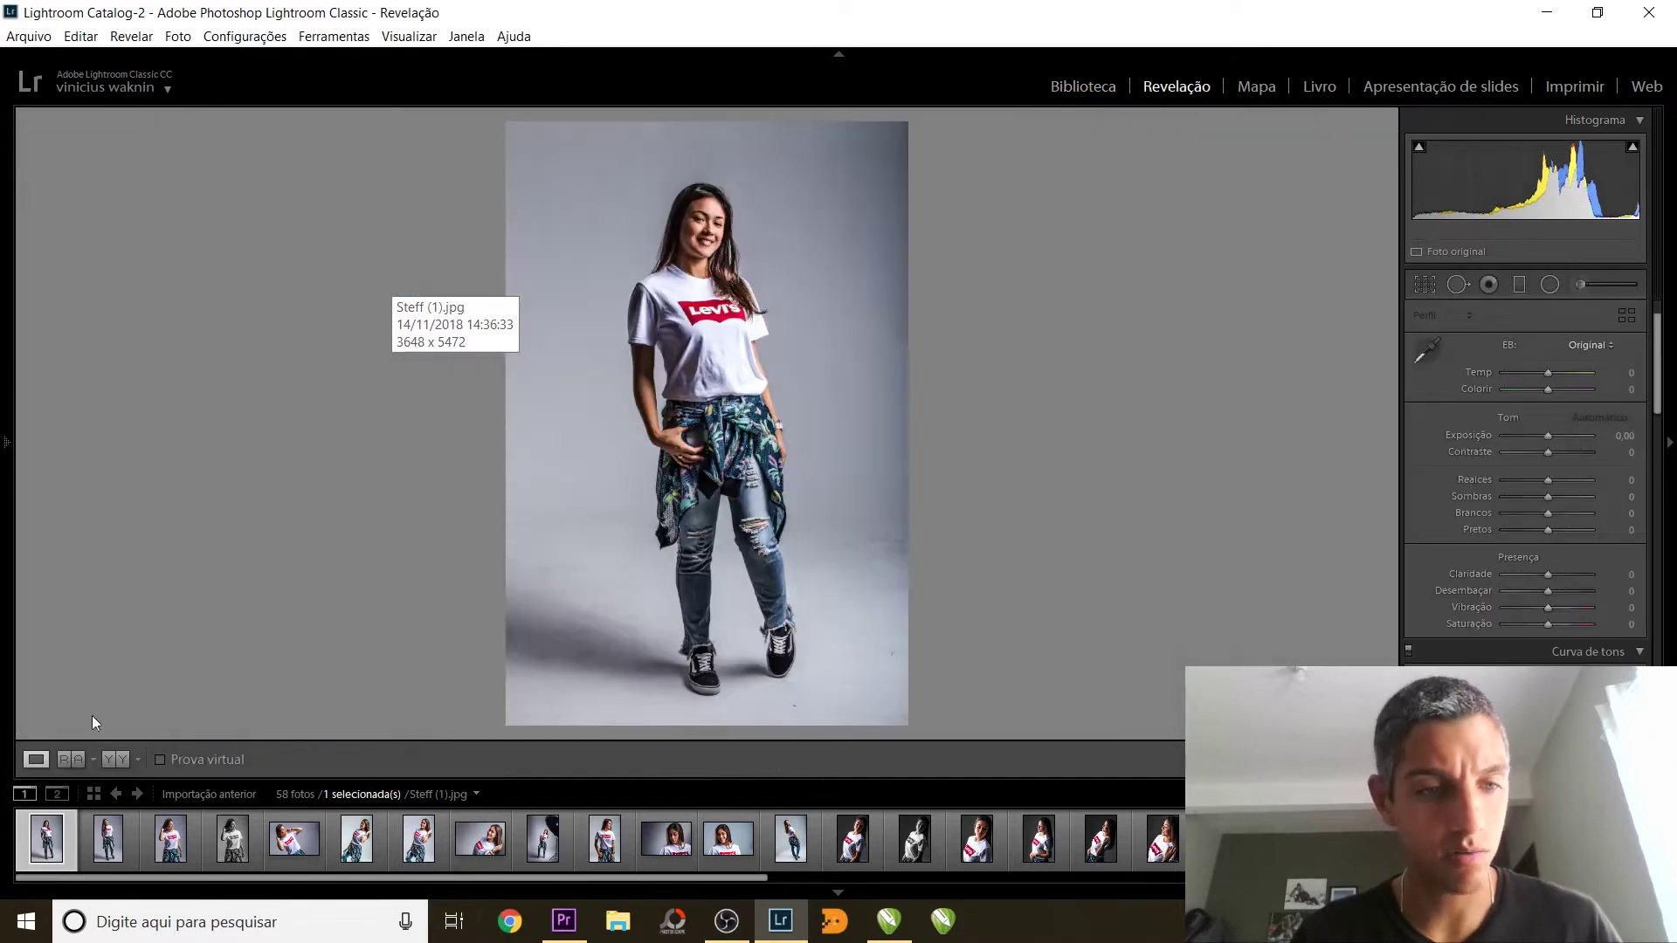
click(435, 834)
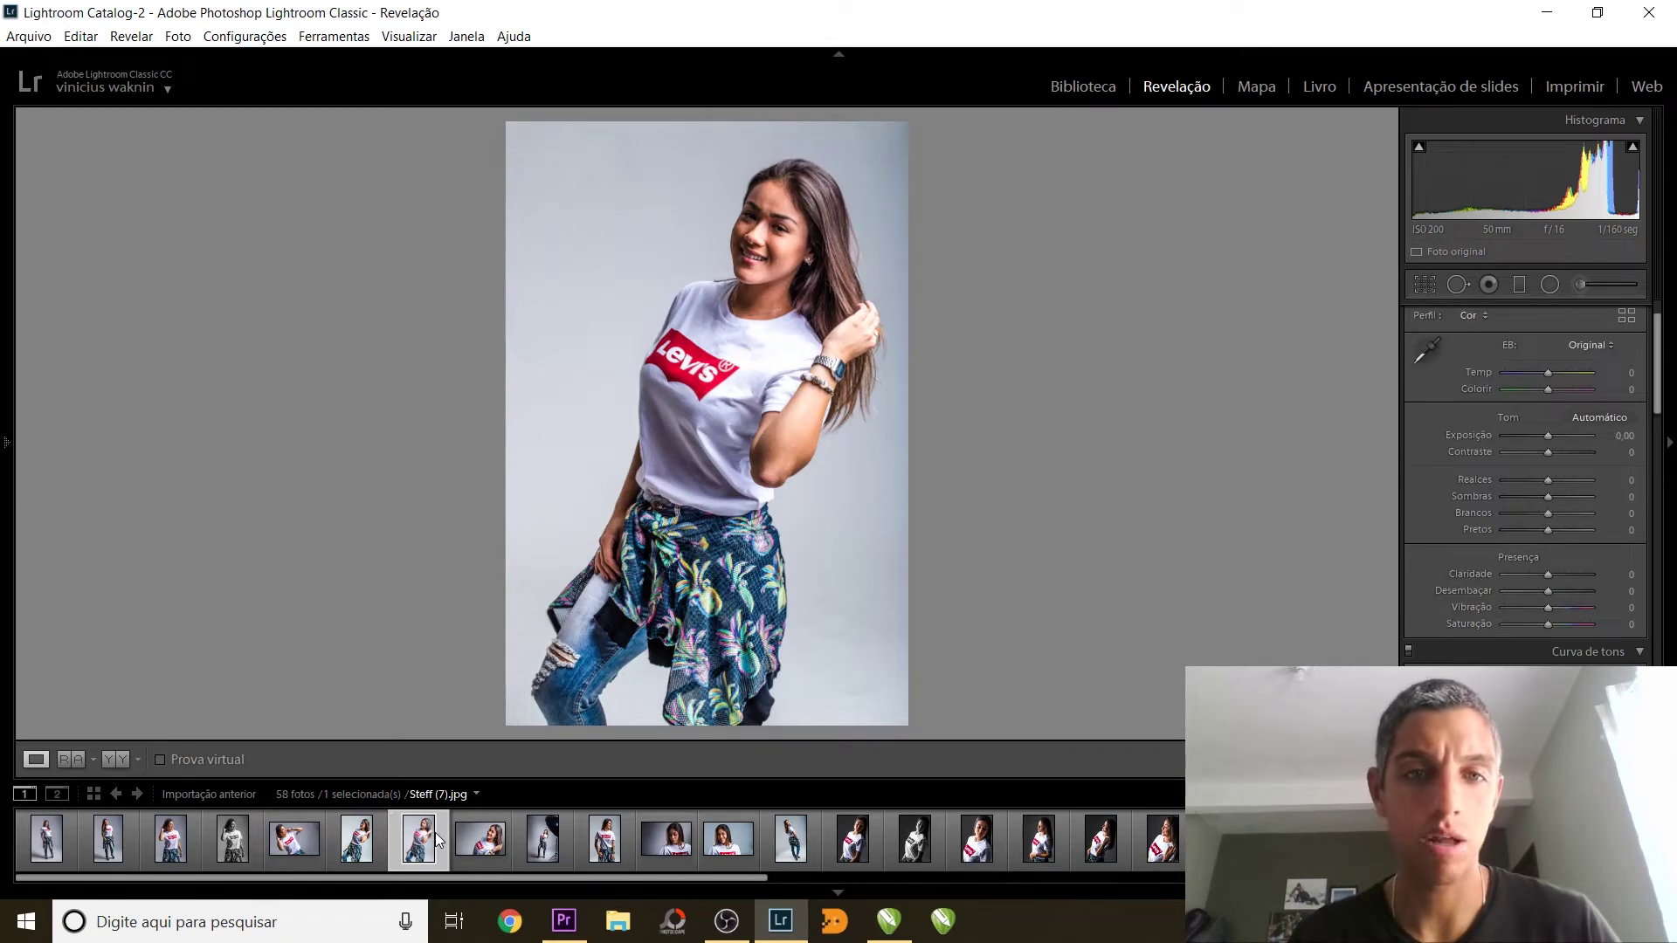
key(1)
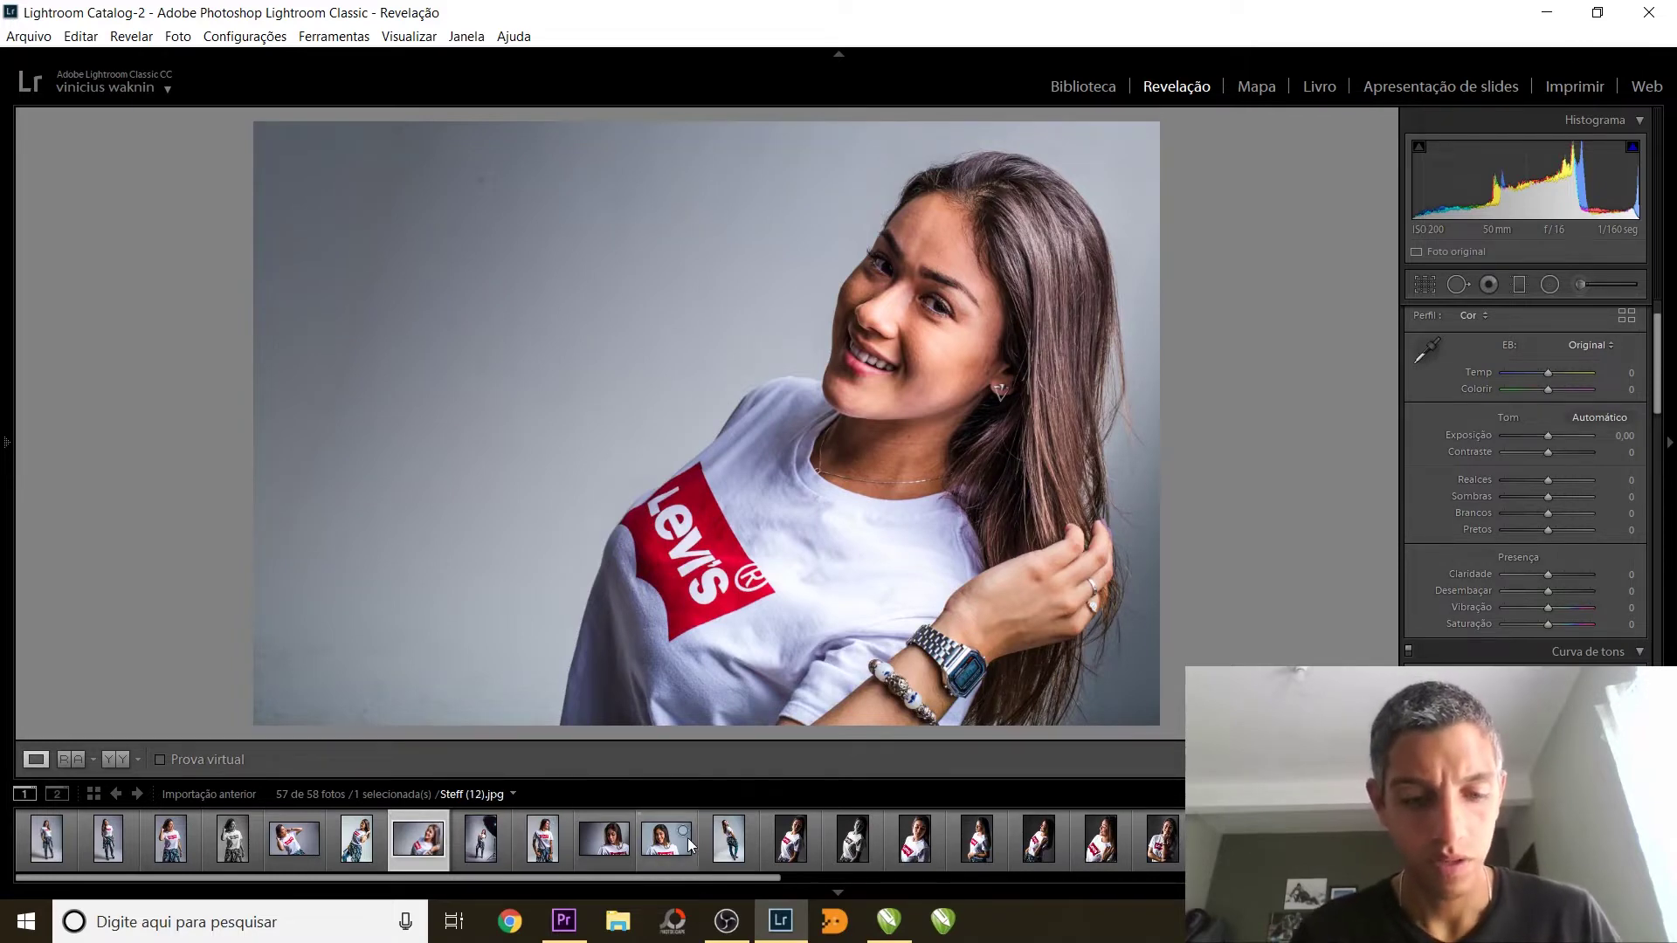
key(g)
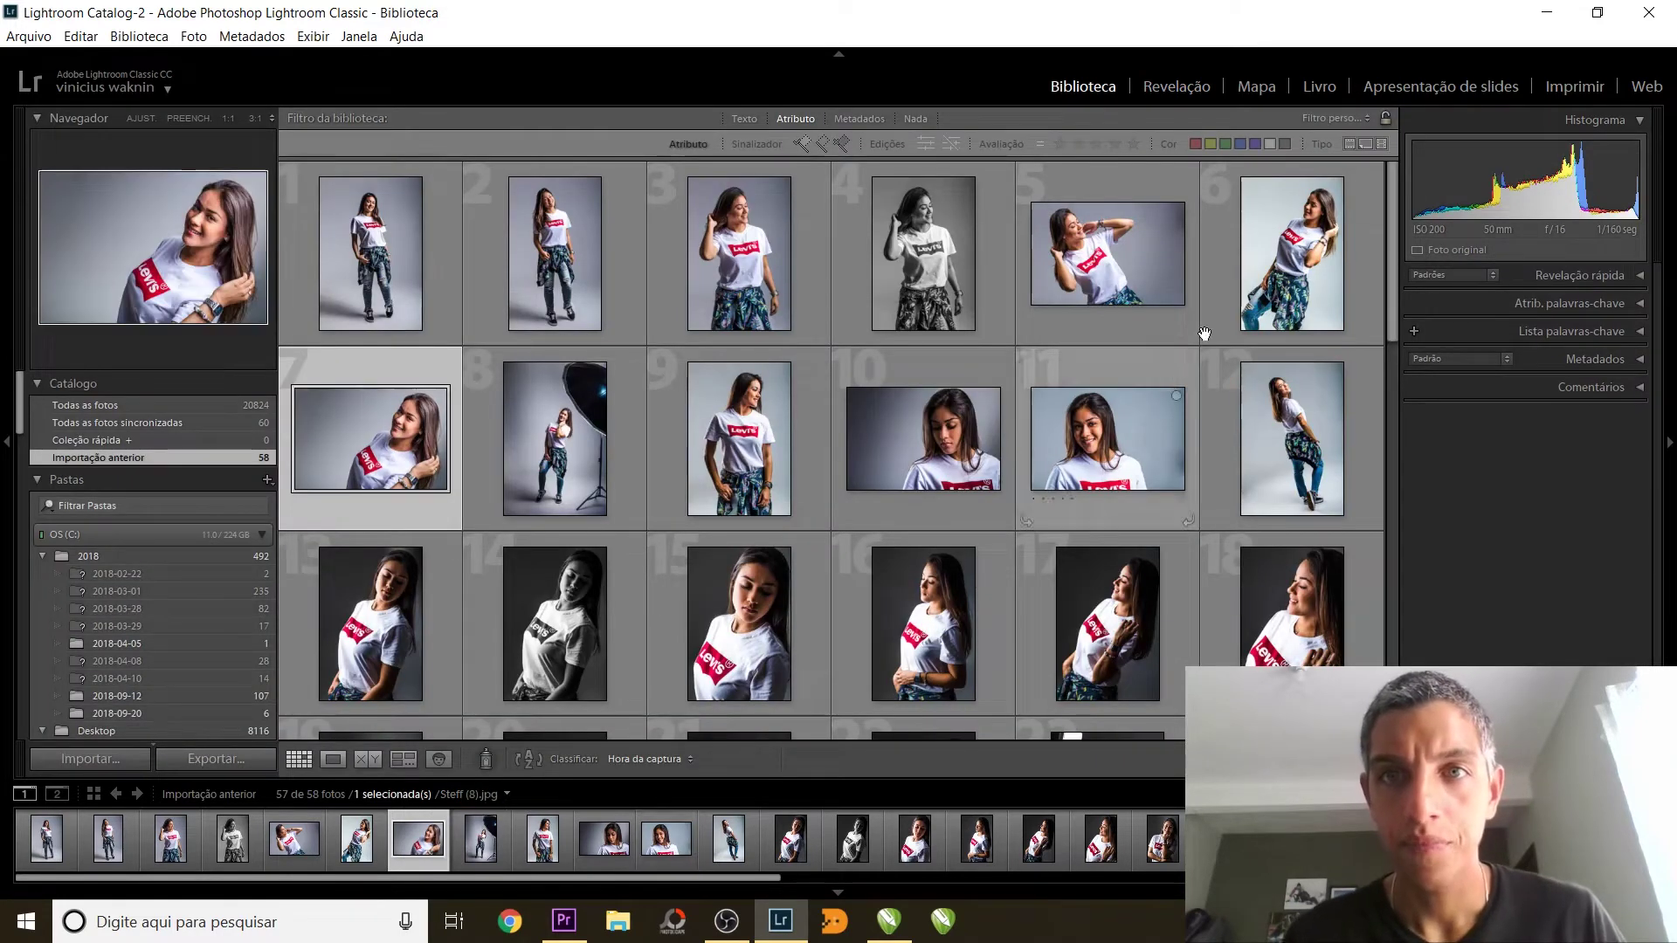
click(914, 118)
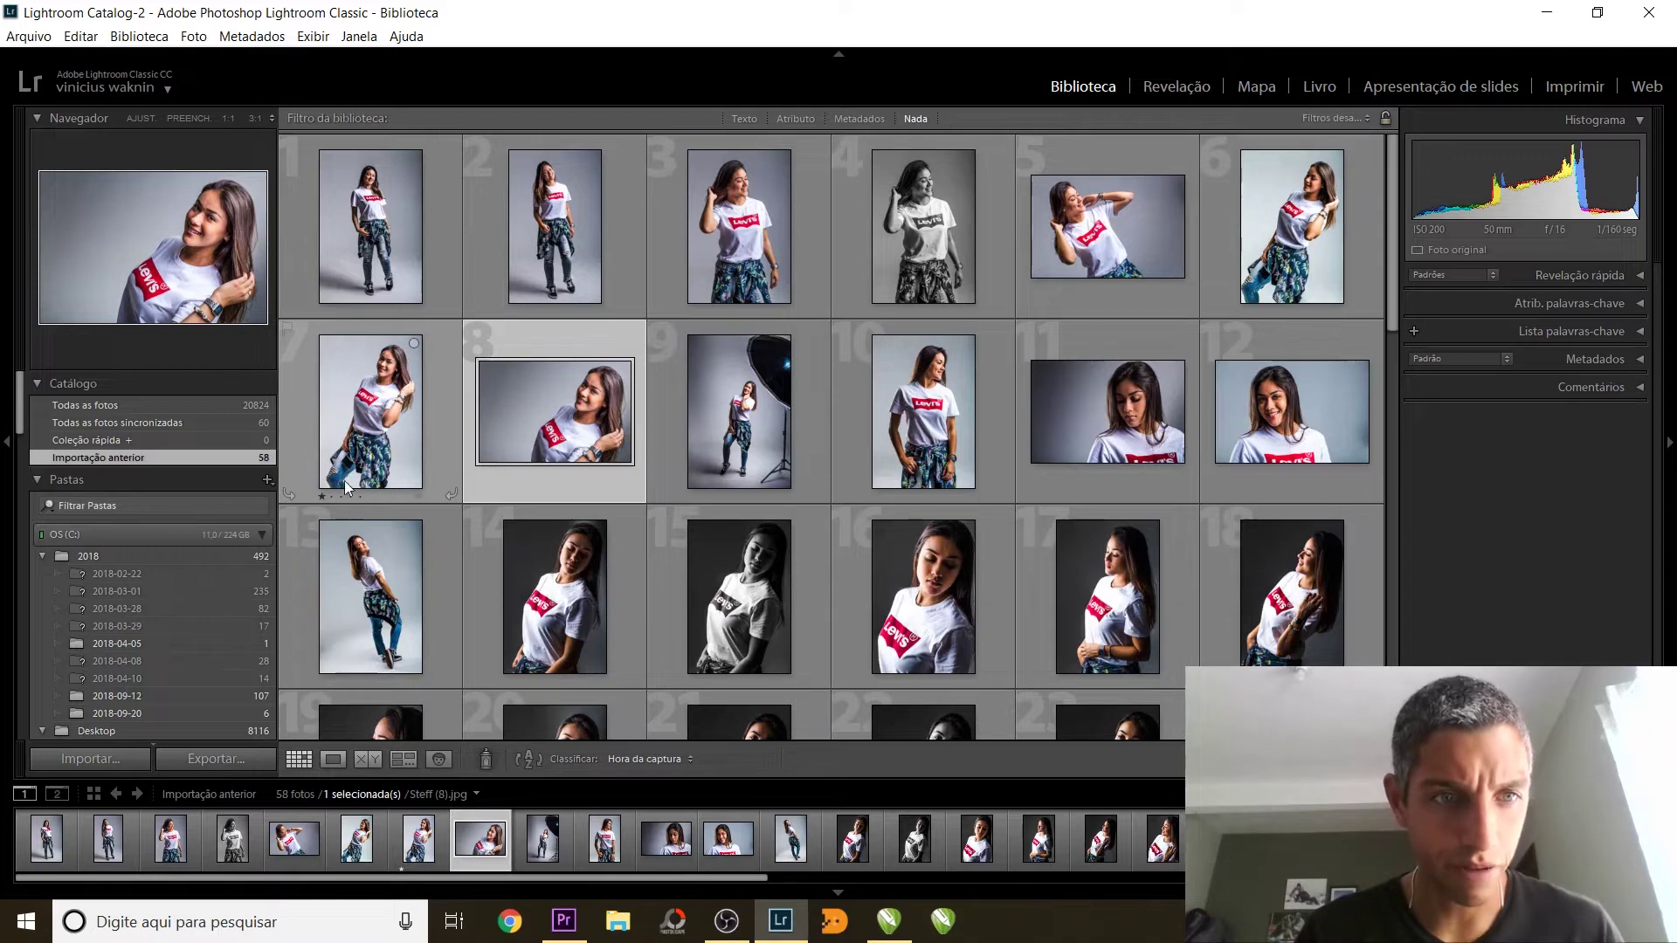
Rate photos 9, 10, 12 and 16 in the library grid with one star each.
click(731, 456)
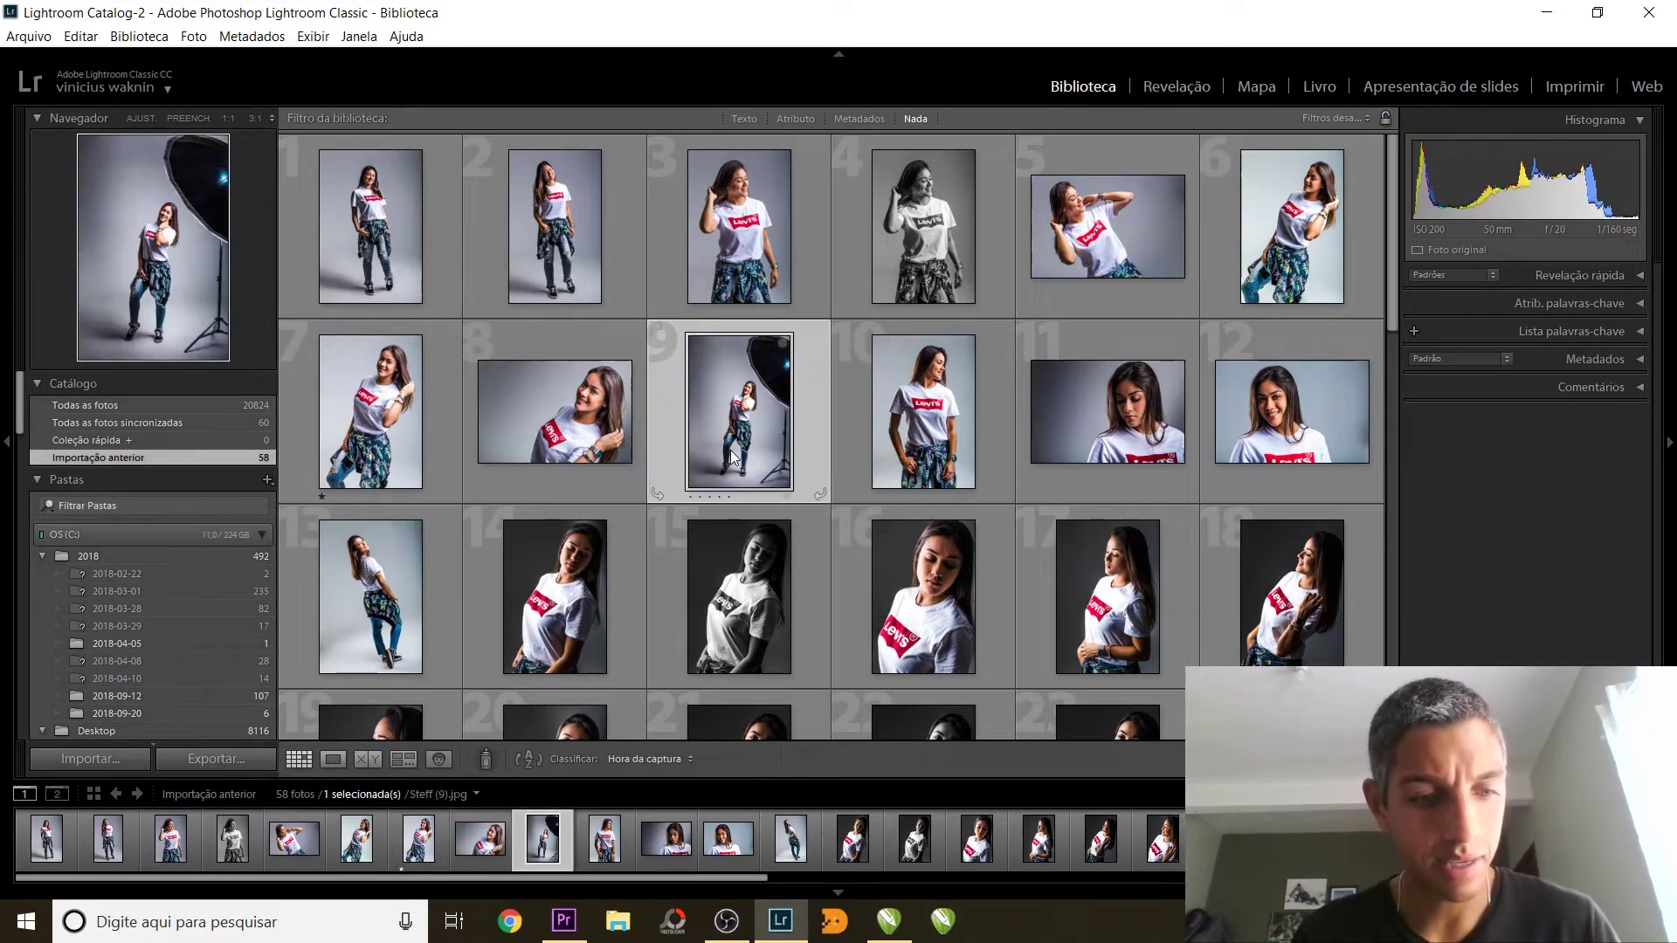
key(1)
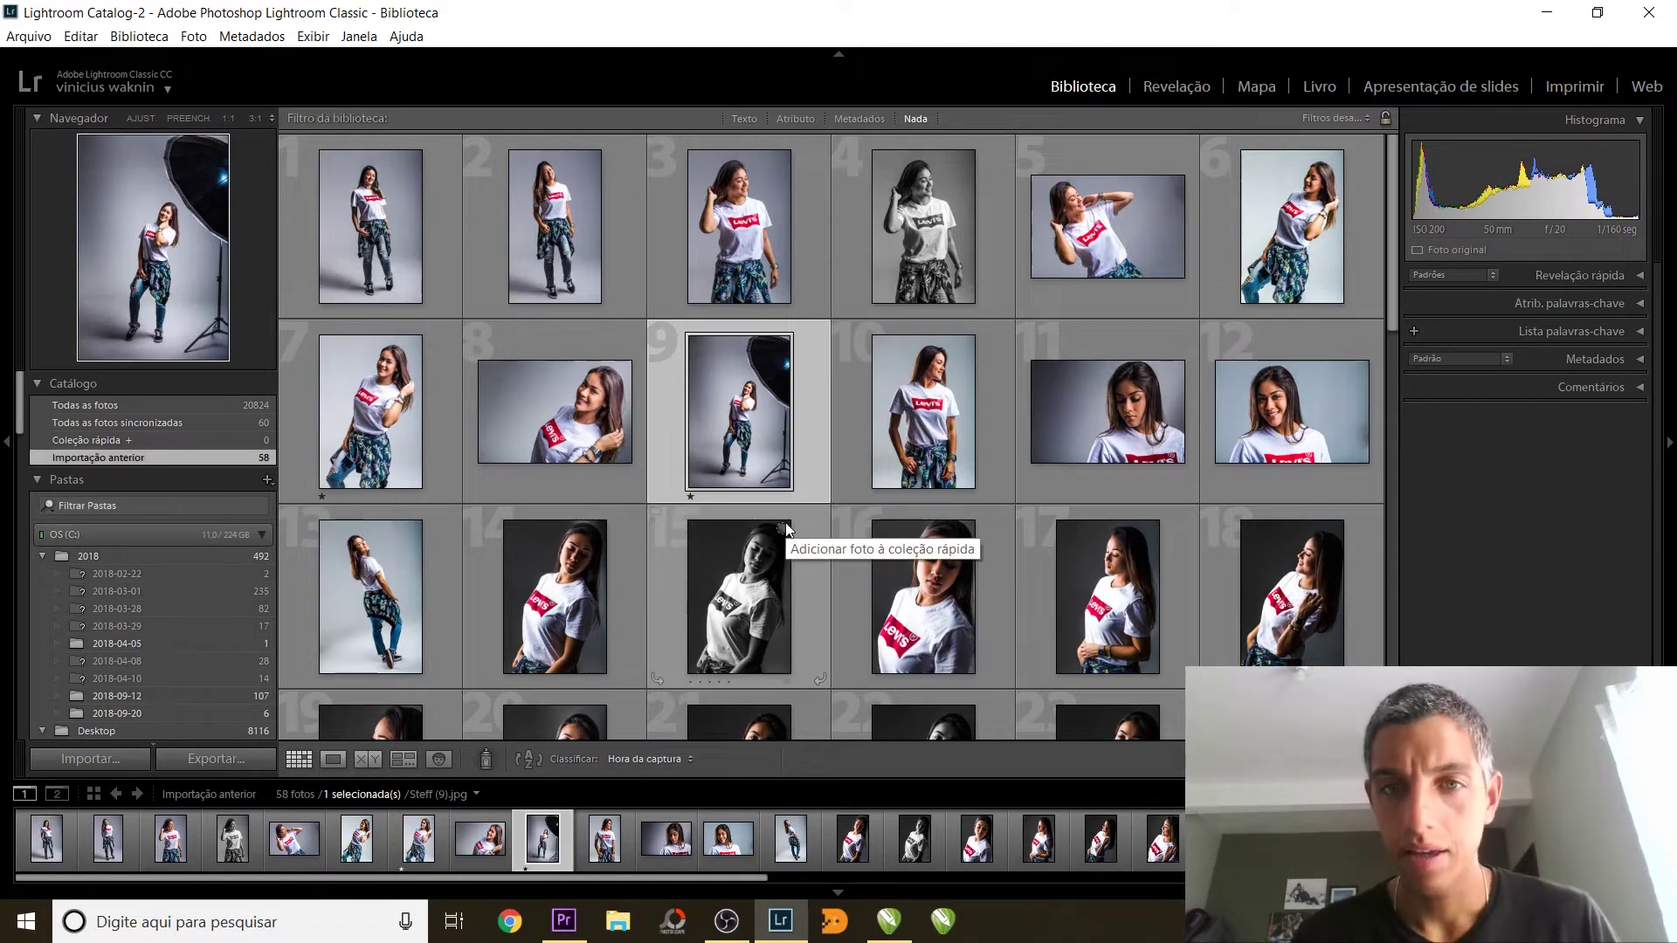
click(915, 457)
key(1)
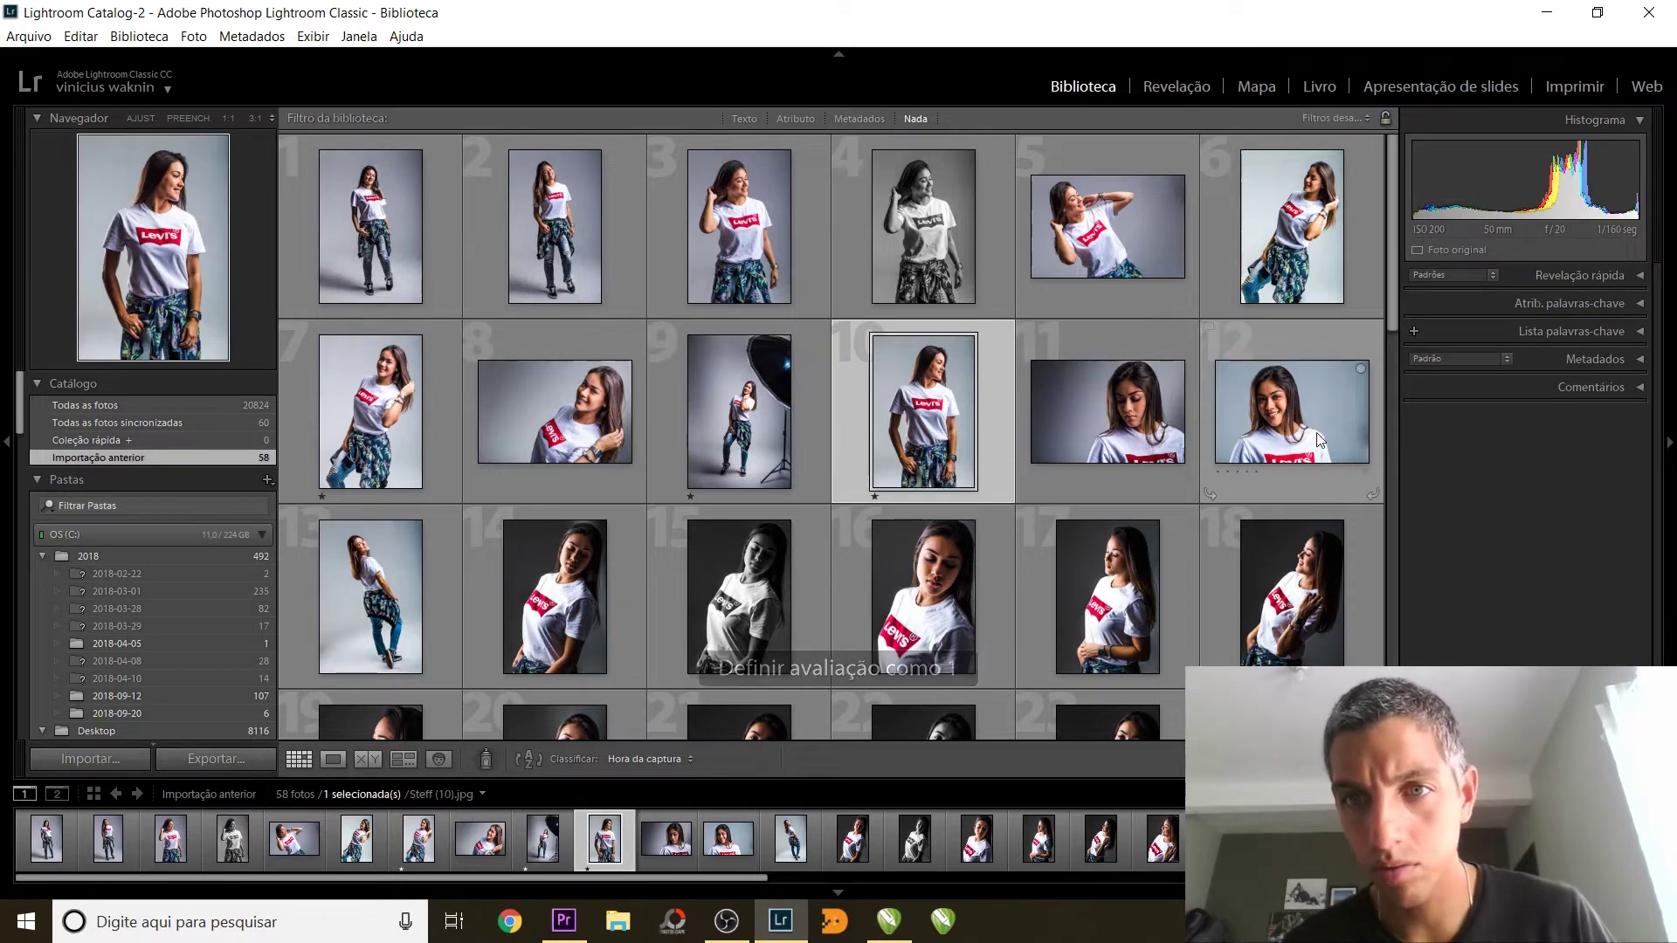
click(1367, 418)
key(1)
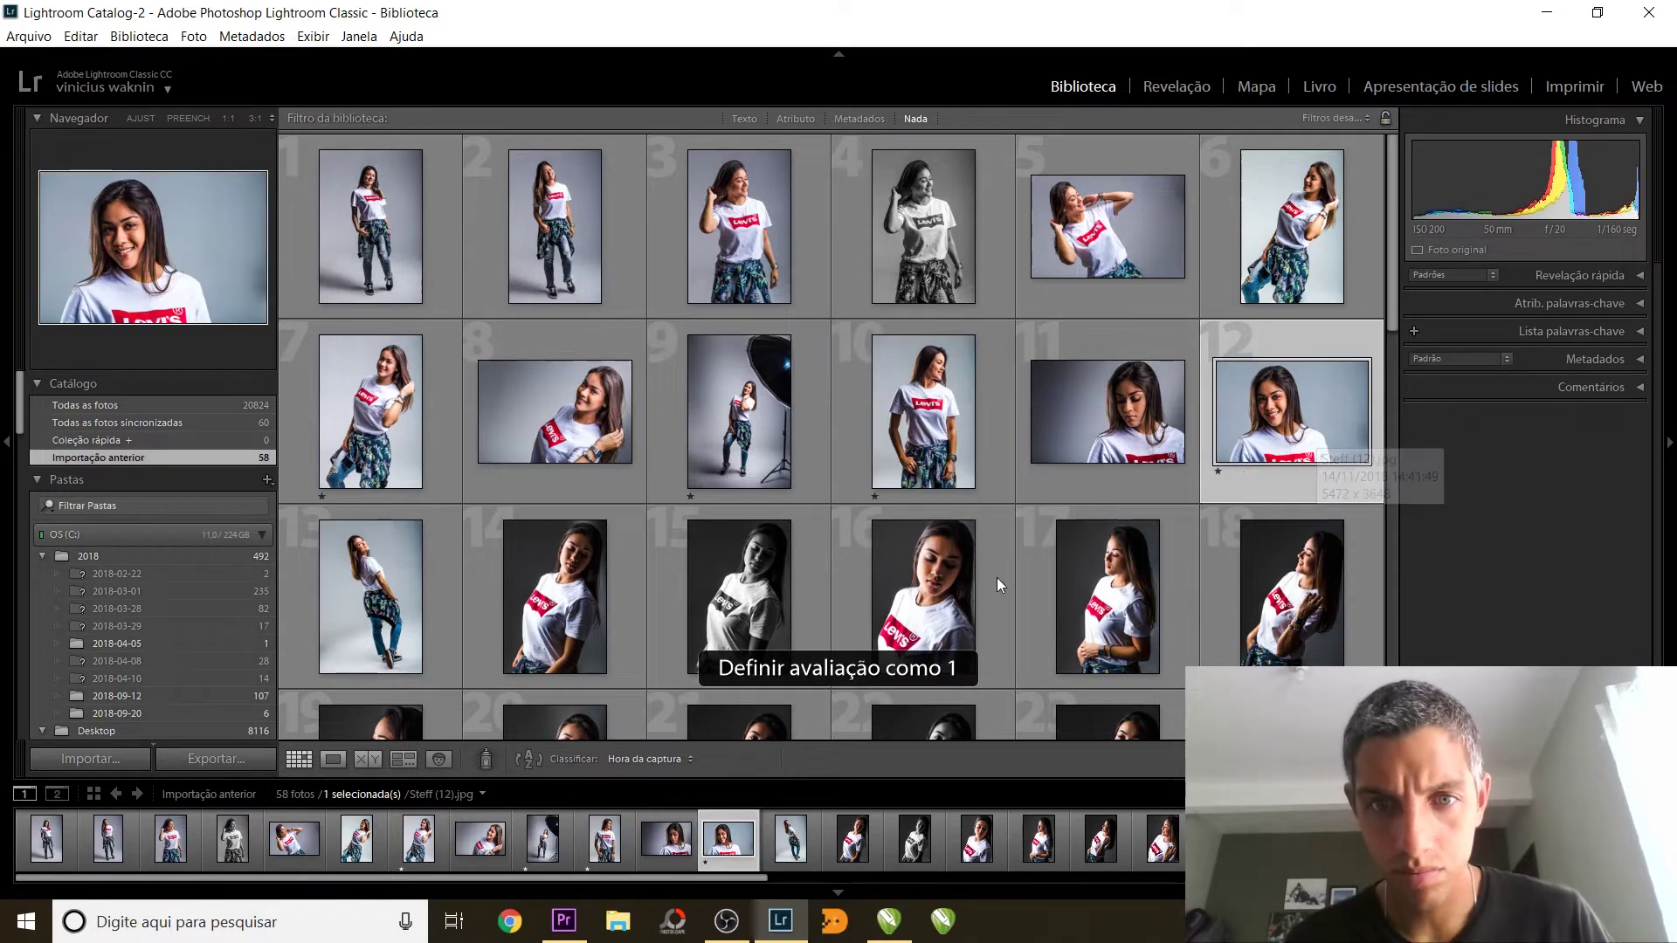
click(942, 606)
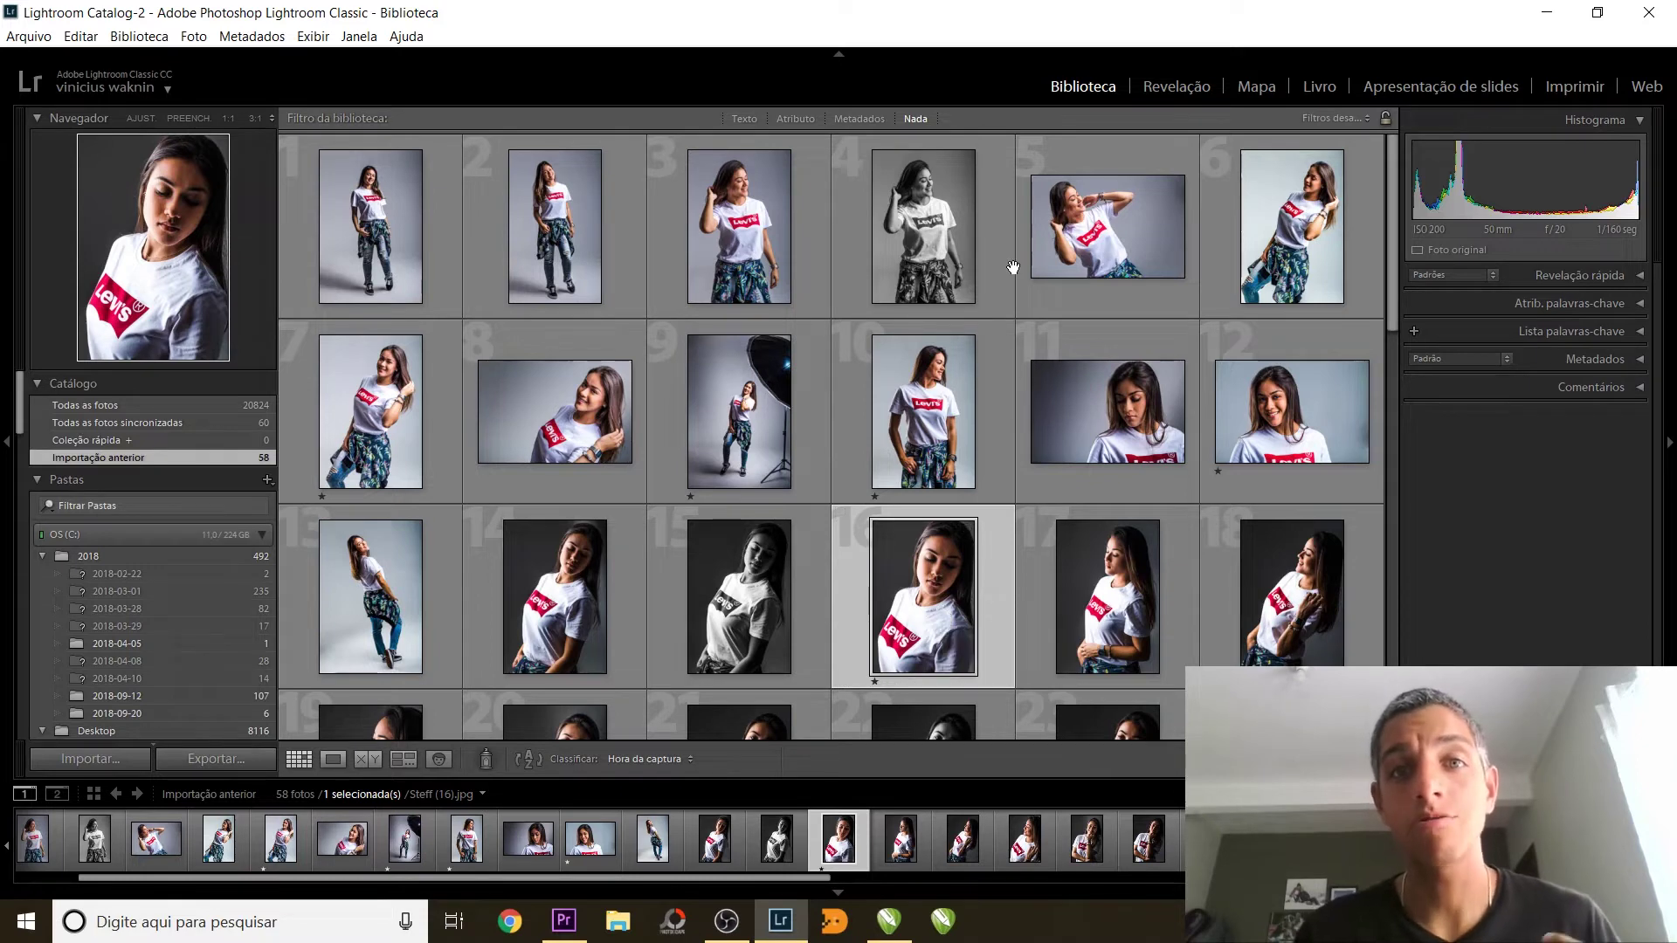
Filter the library to the one-star photos and look at the export options without exporting.
click(793, 119)
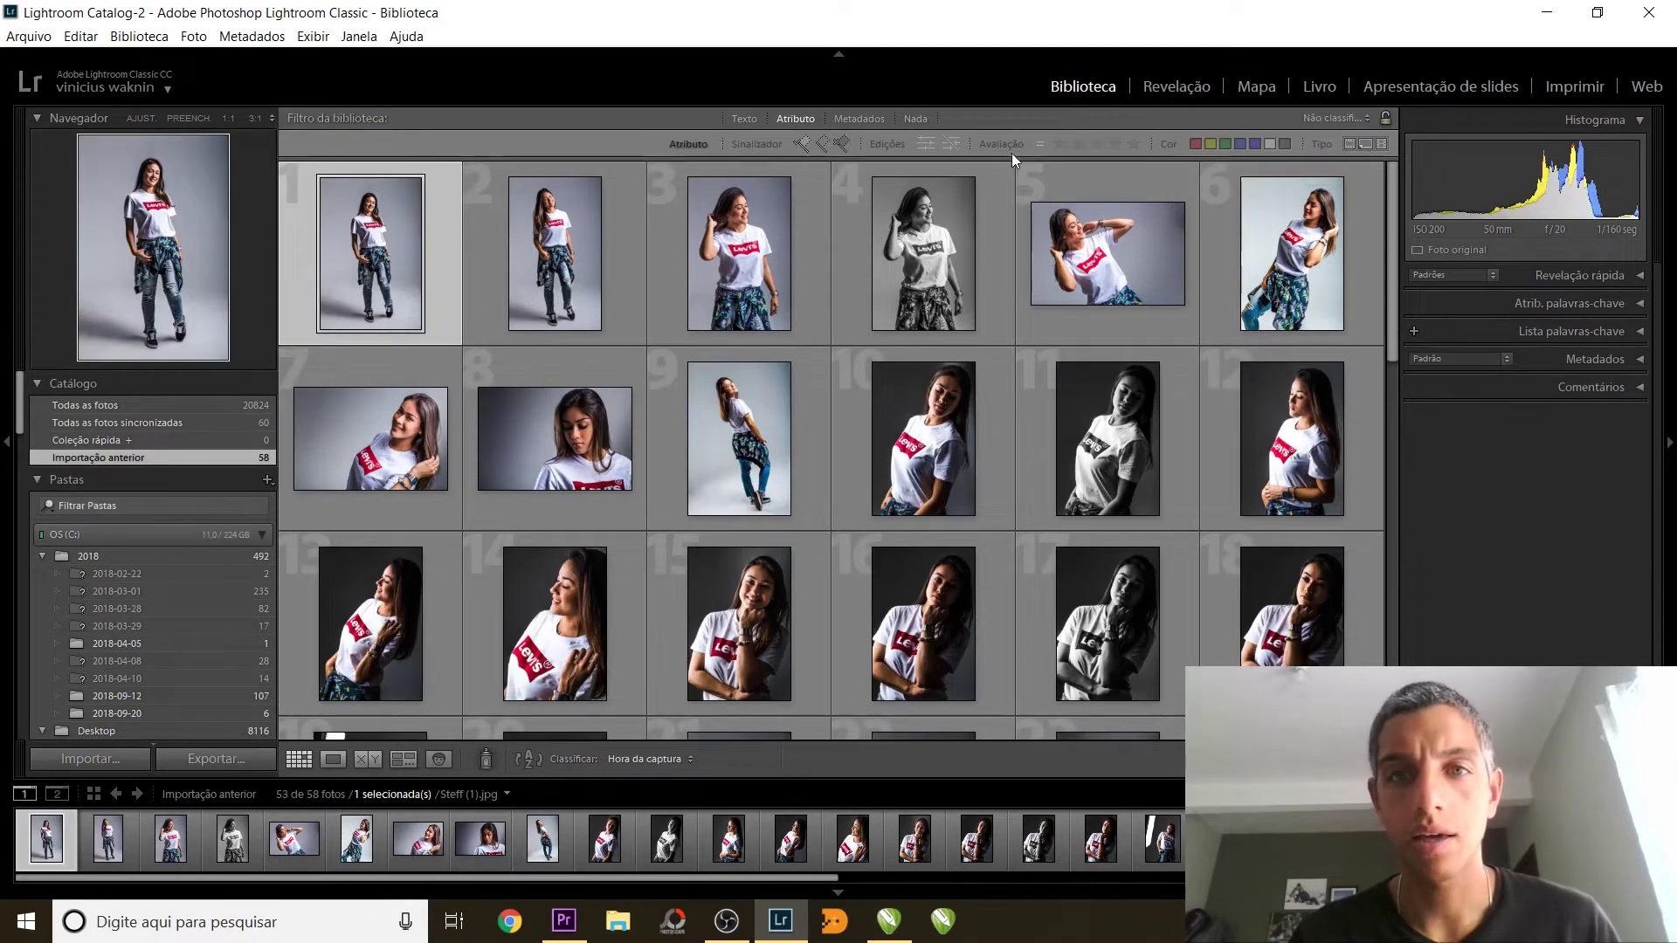
click(1058, 143)
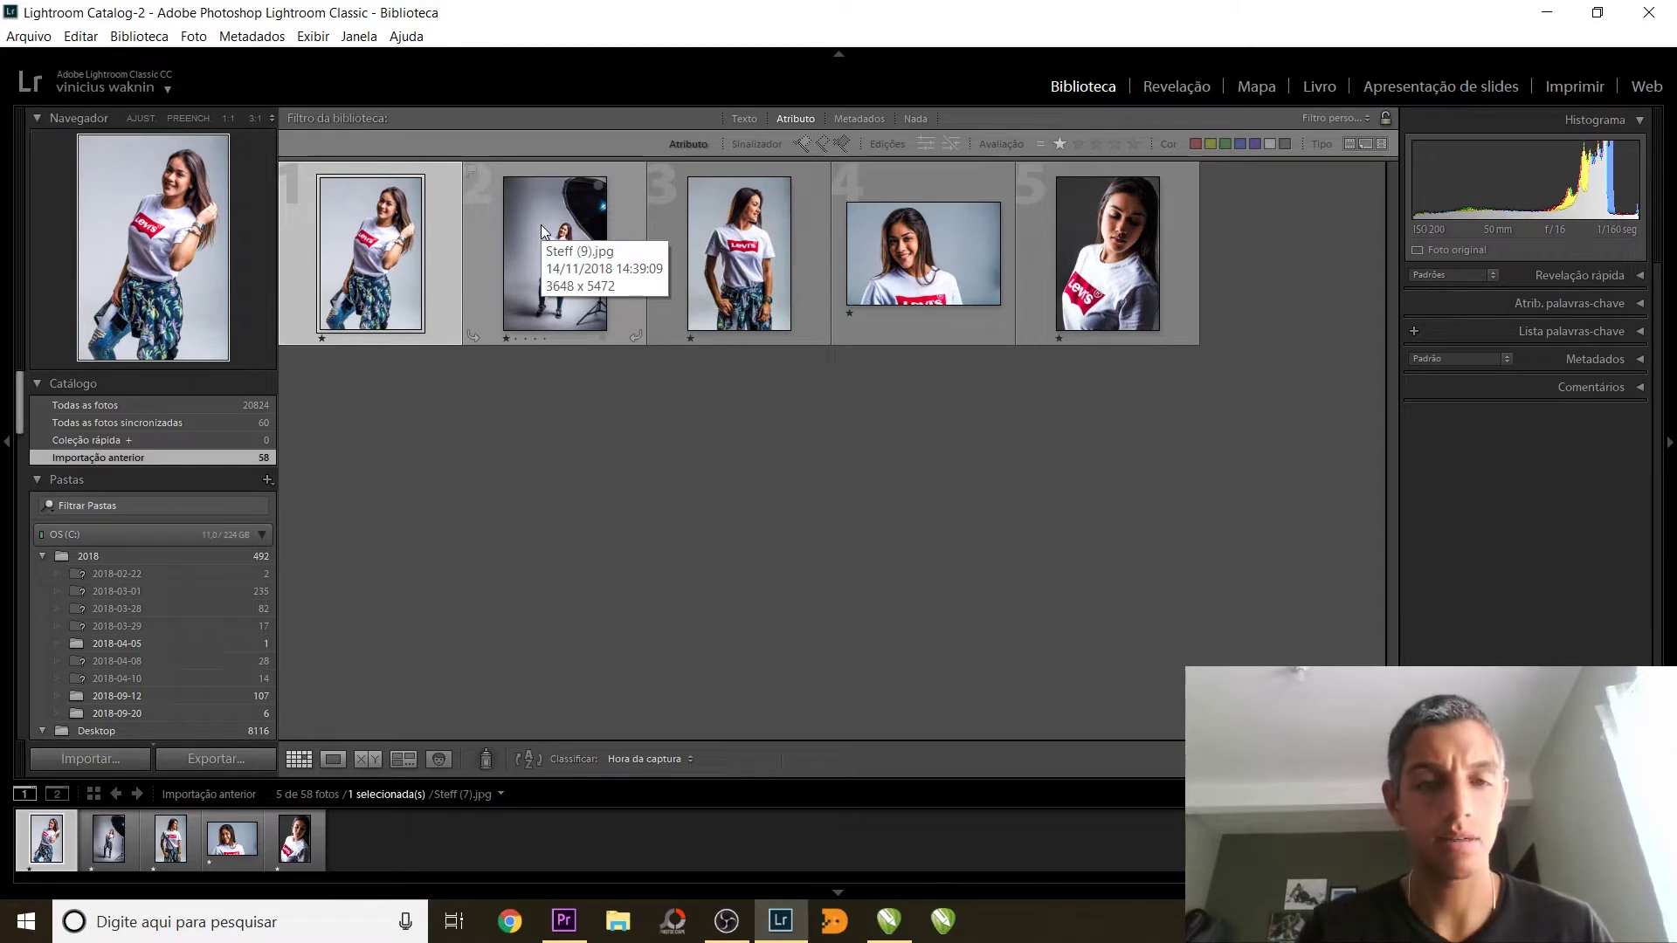
key(ctrl+shift+e)
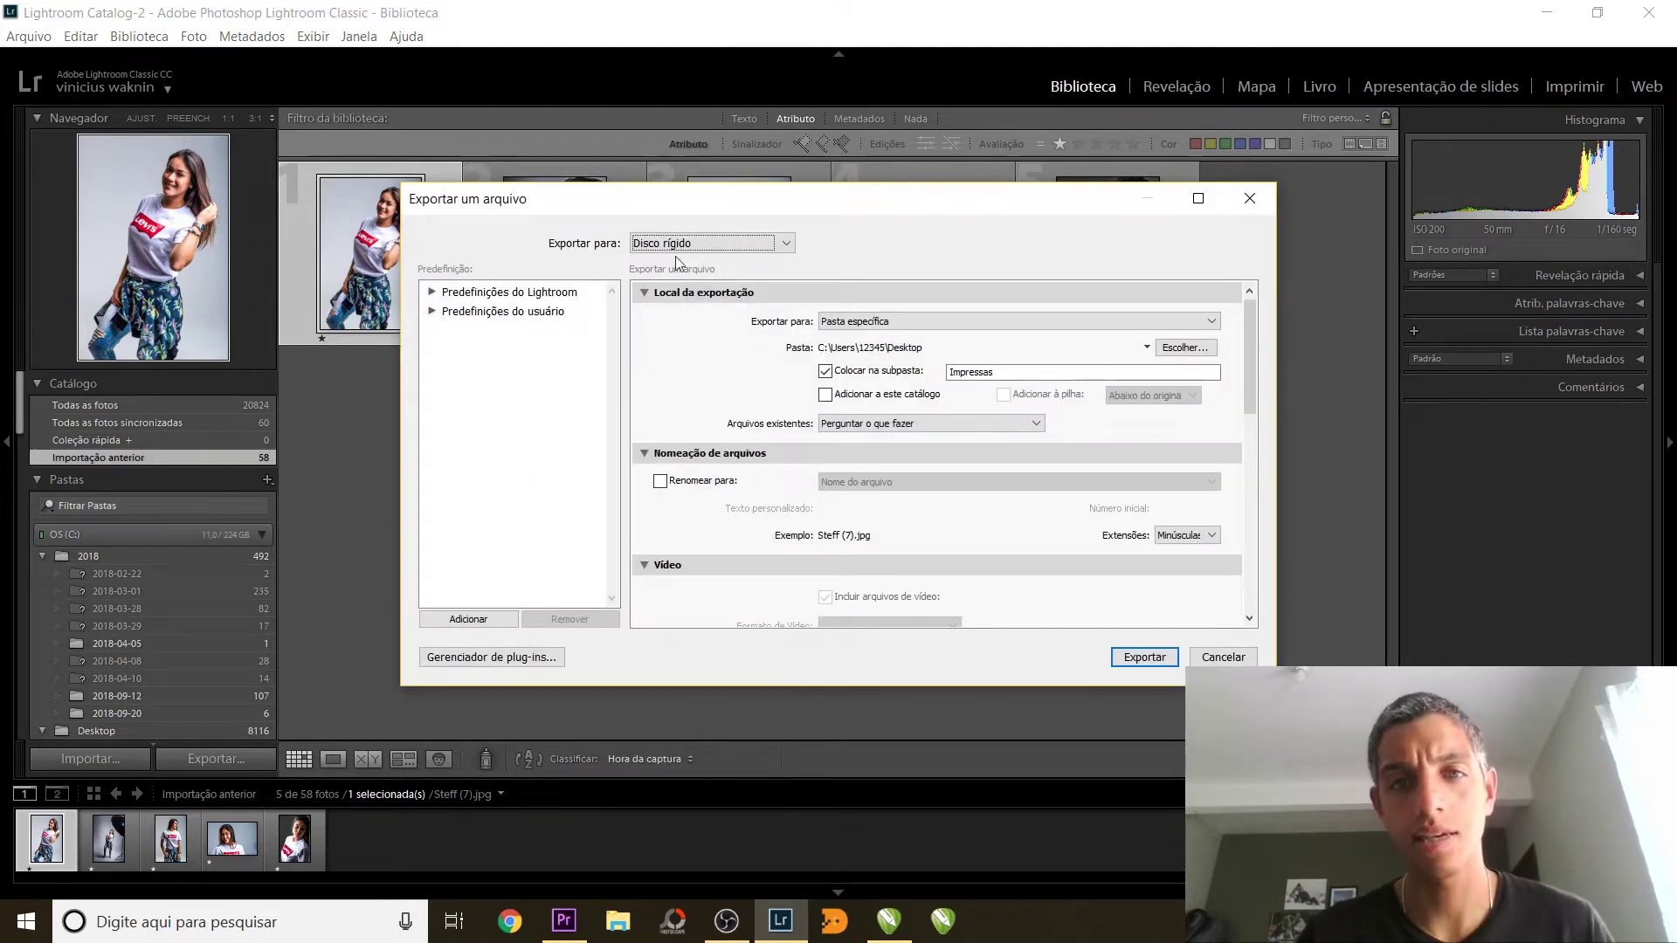
click(1250, 199)
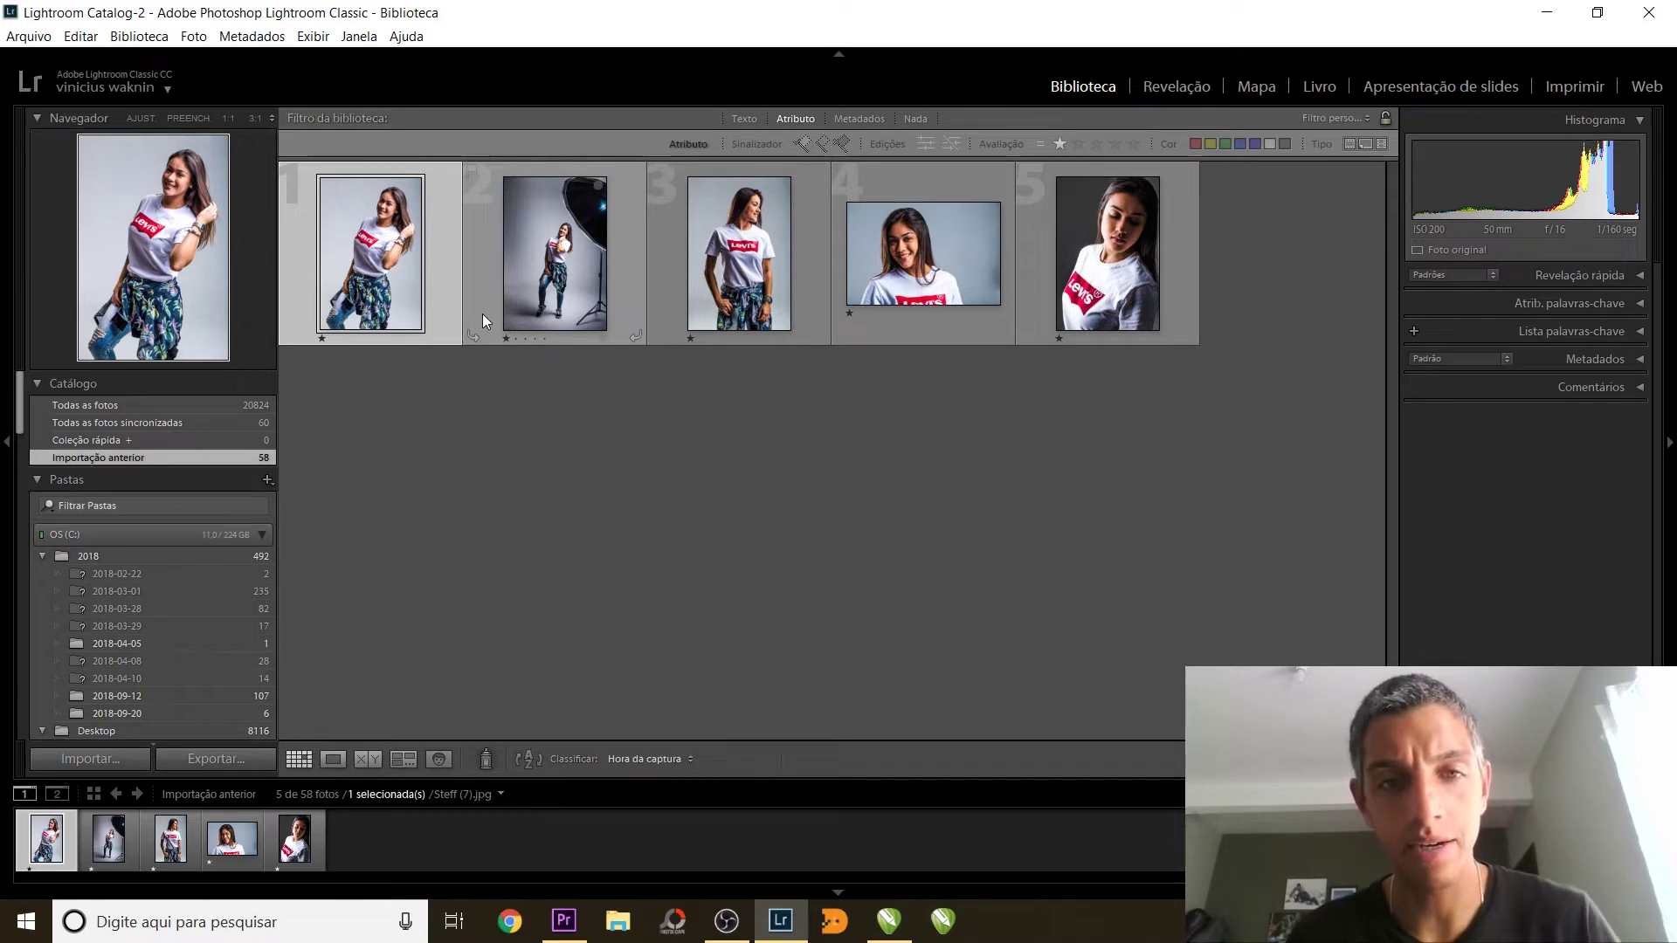
Remove the star filter and rate photos 1, 17, 6 and 11 with two stars each.
click(1061, 143)
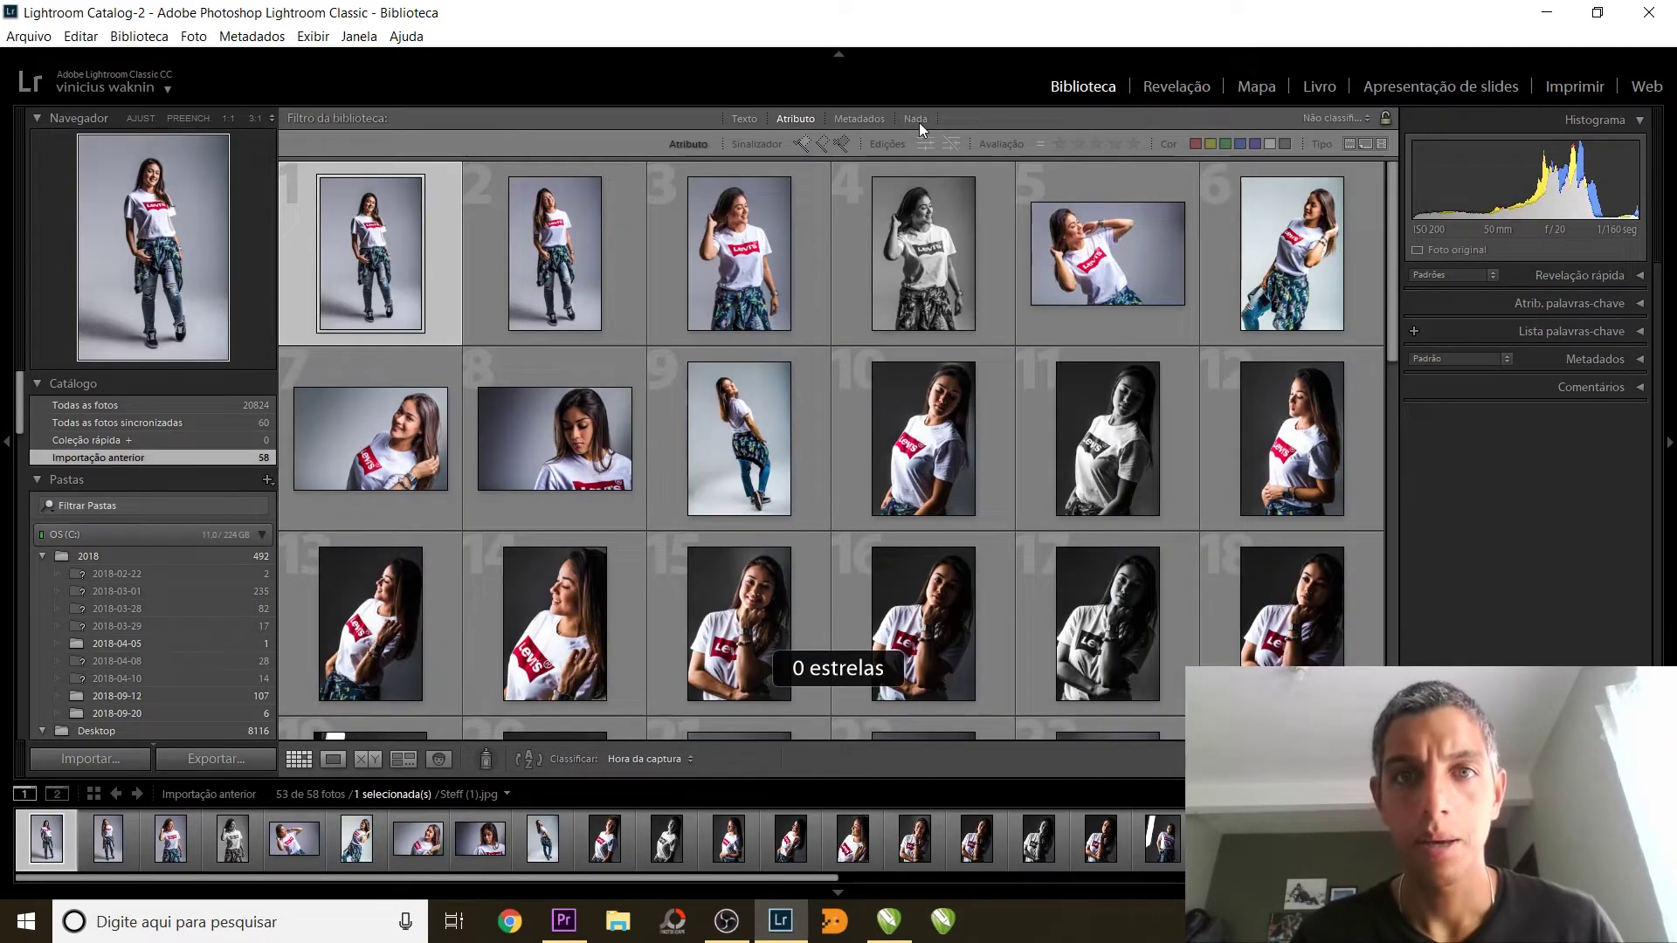
click(916, 119)
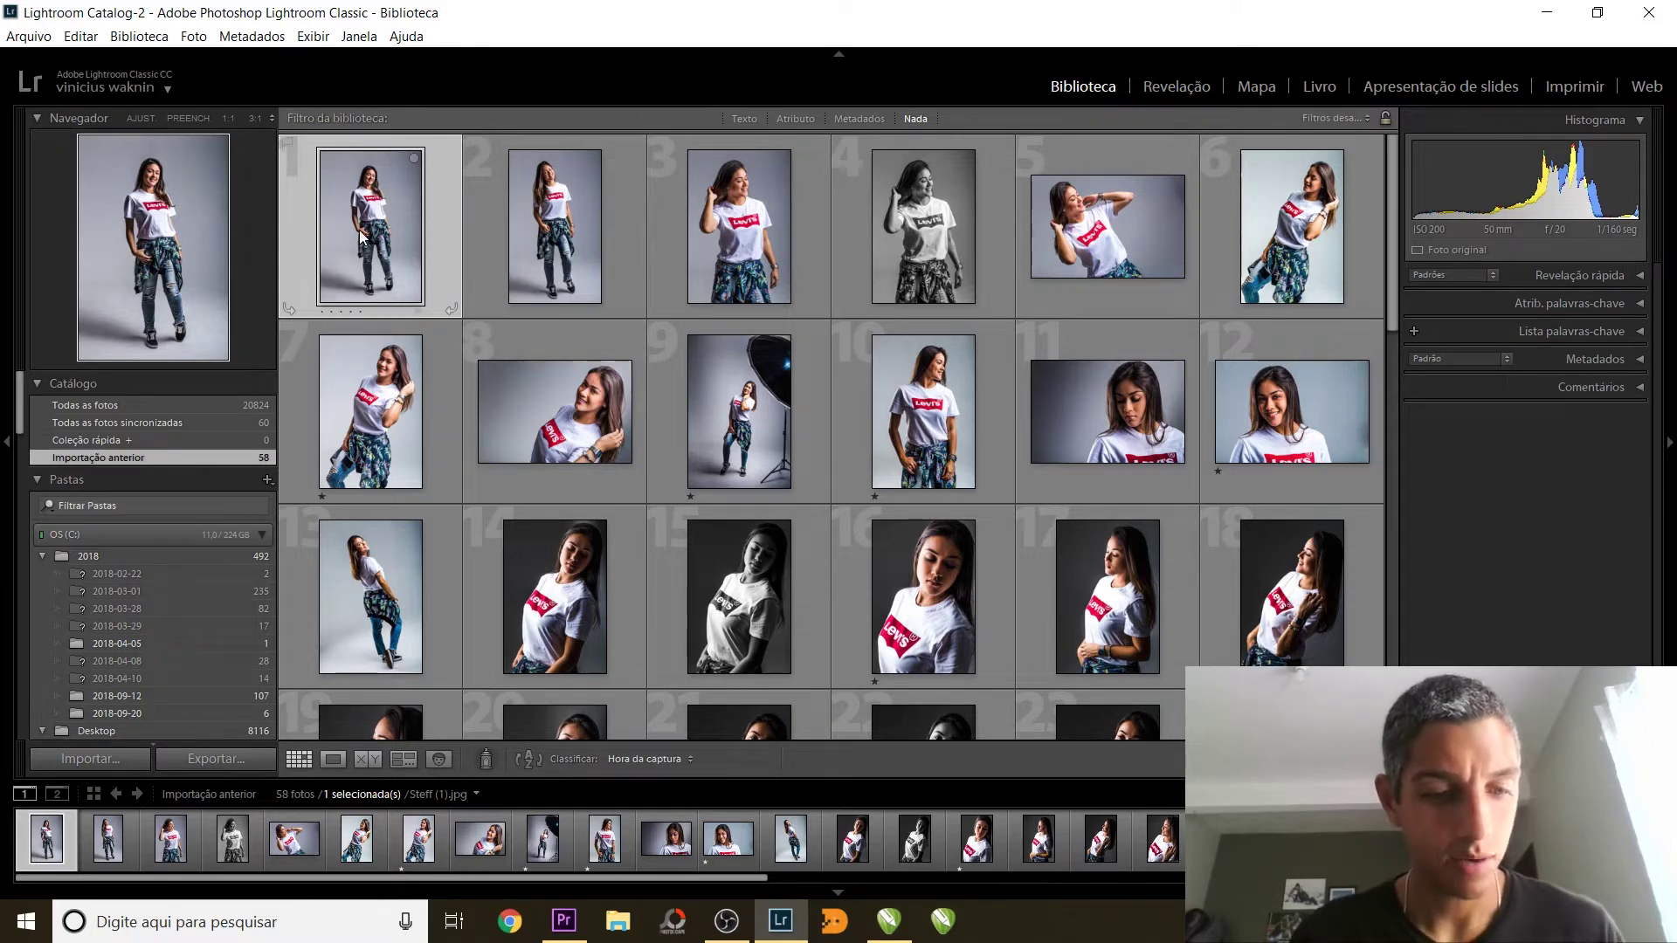
key(2)
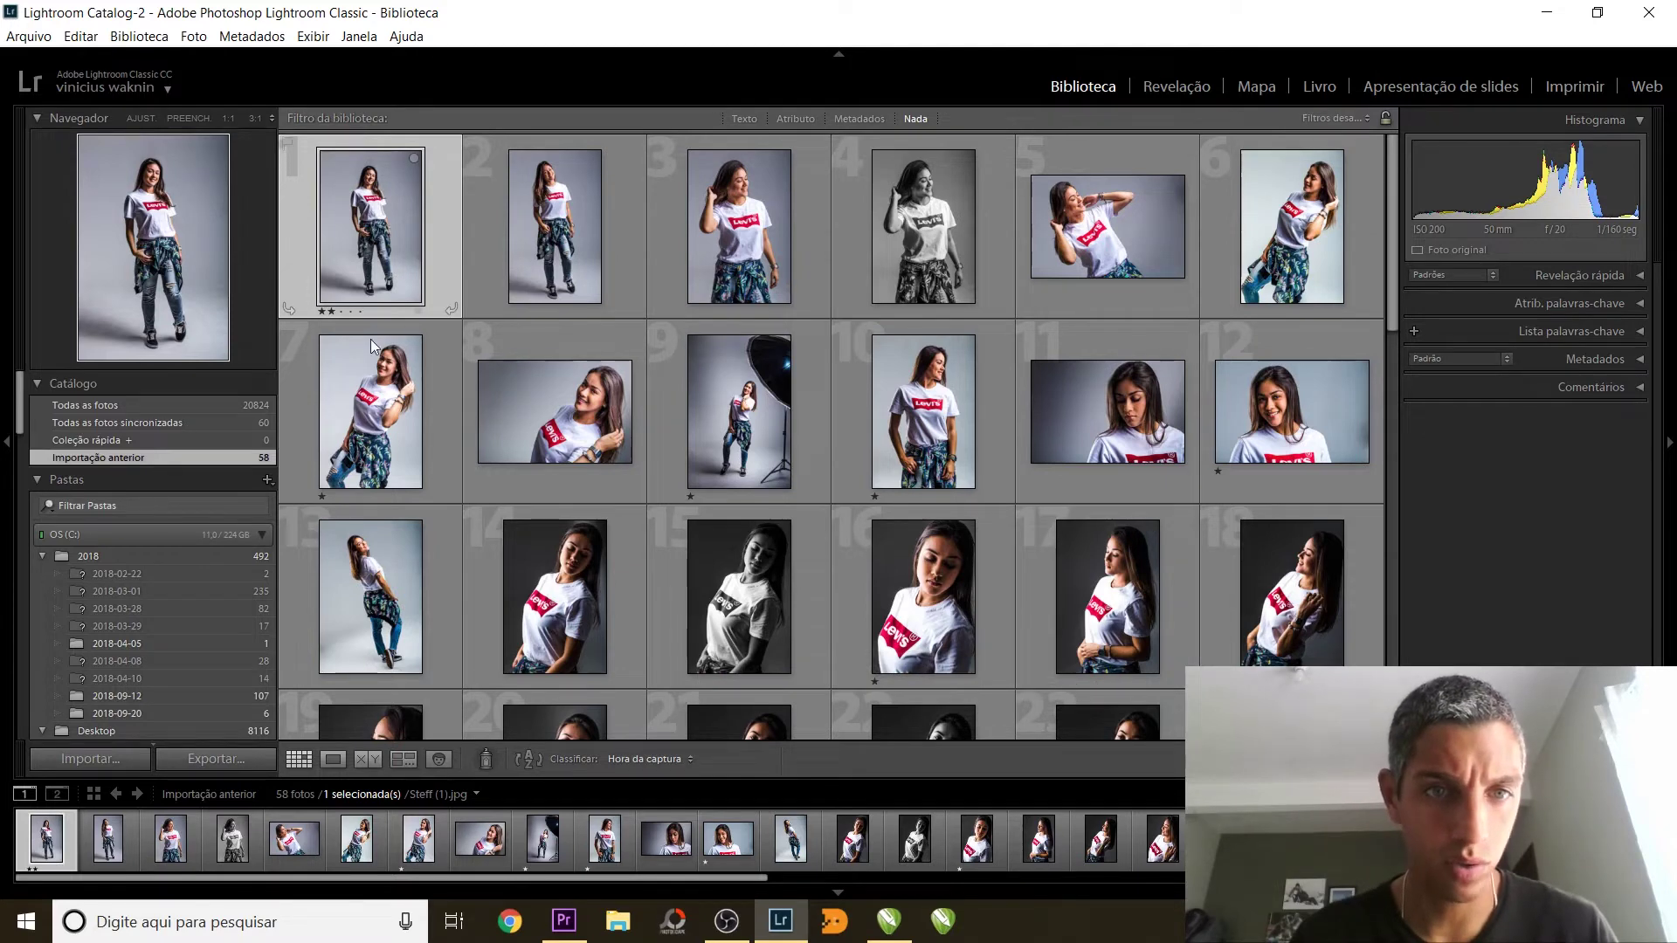
click(1102, 628)
key(2)
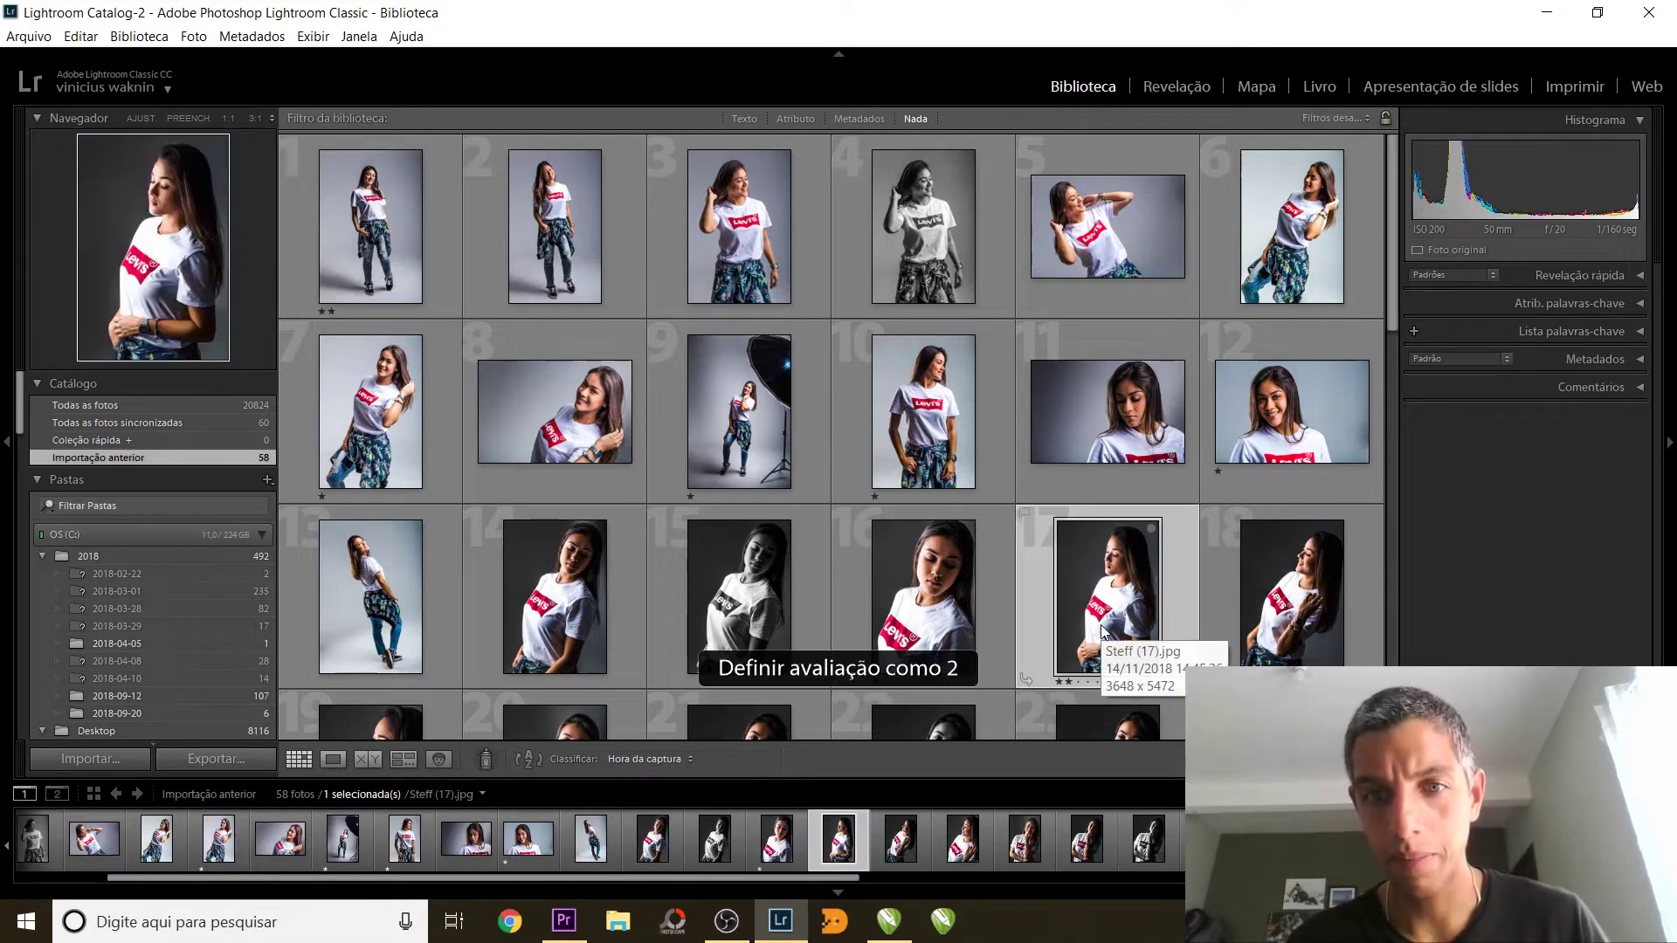
click(1304, 228)
key(2)
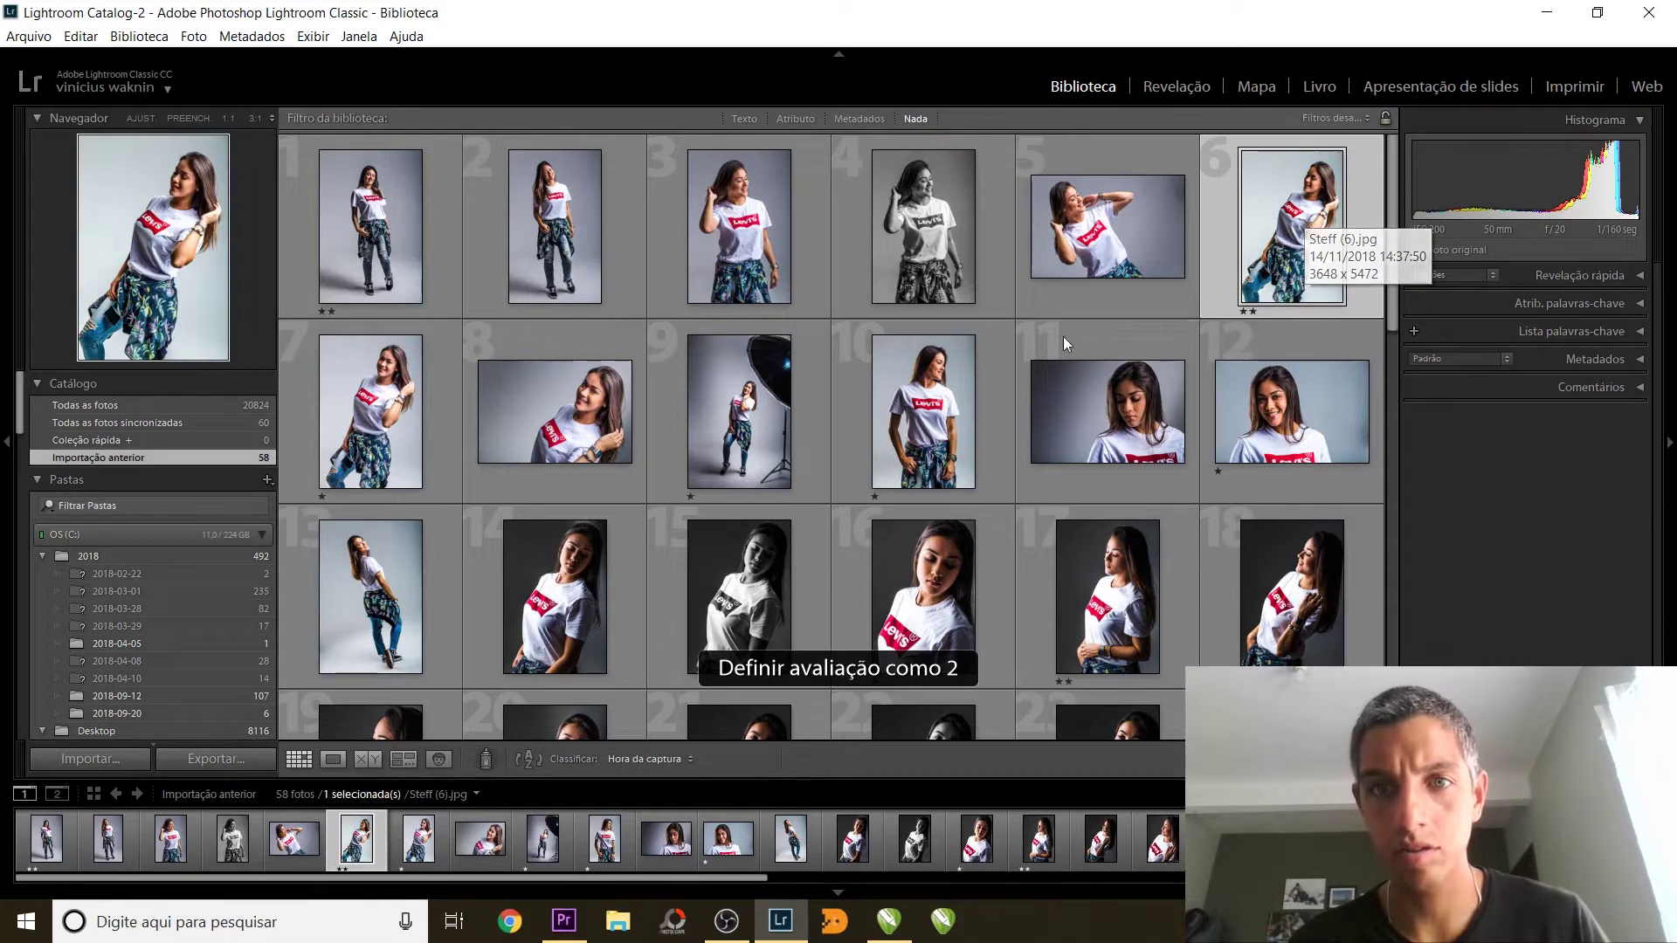
click(1074, 412)
key(2)
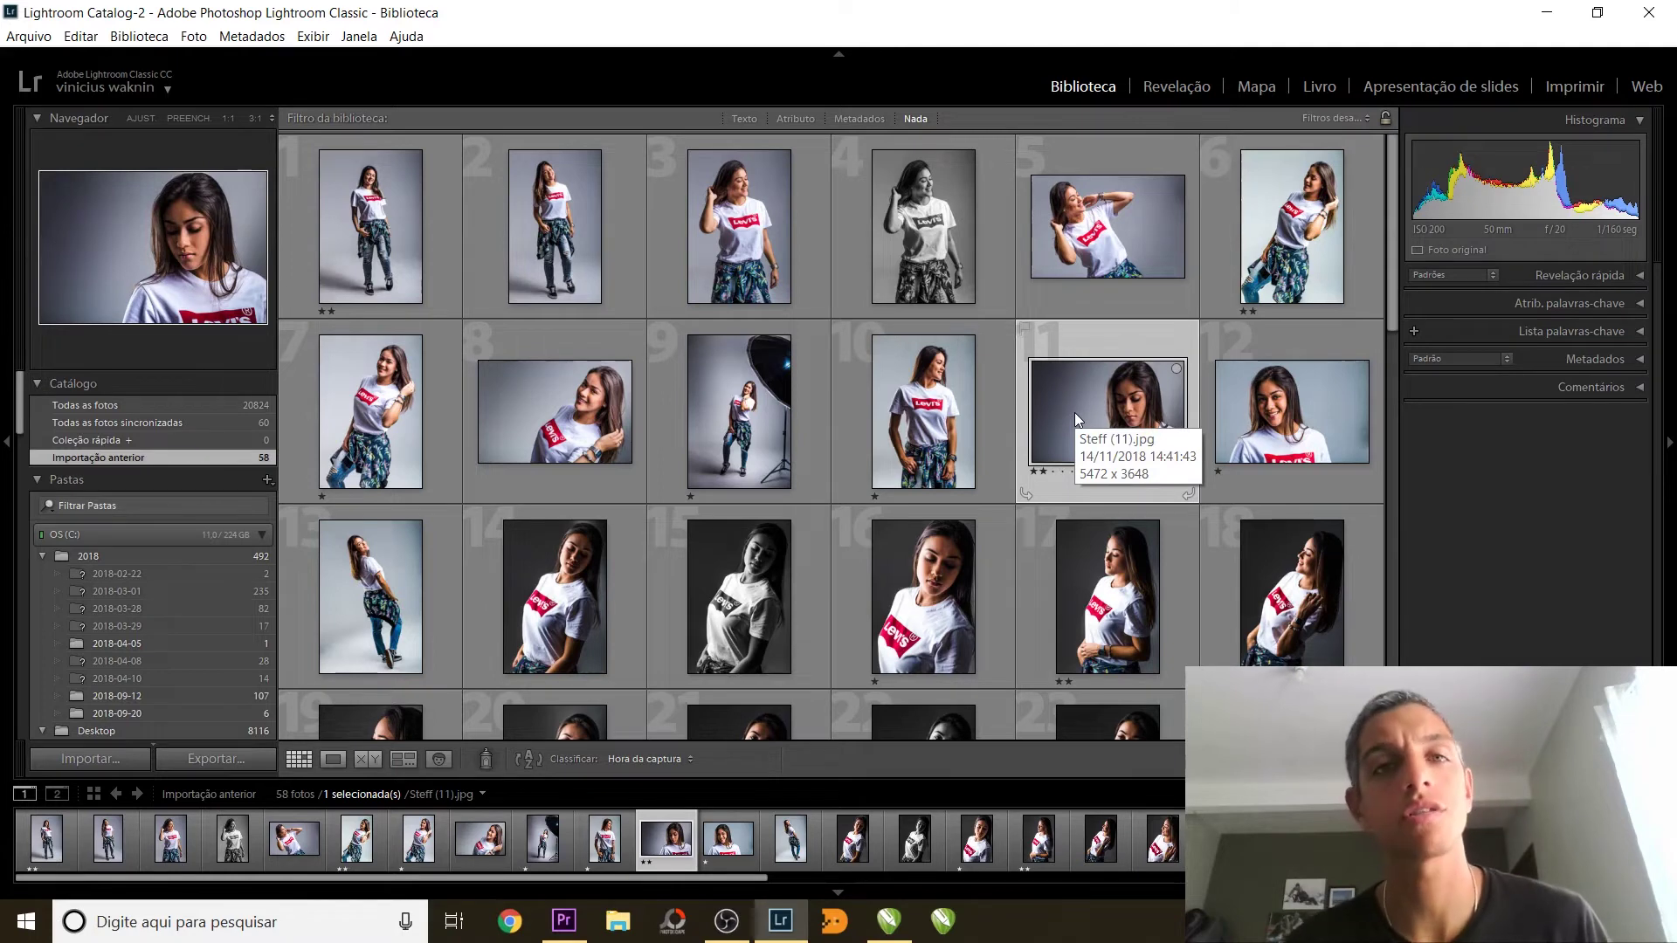
Rate photo 2 and the black-and-white photo 4 with five stars, viewing photo 4 enlarged.
click(559, 217)
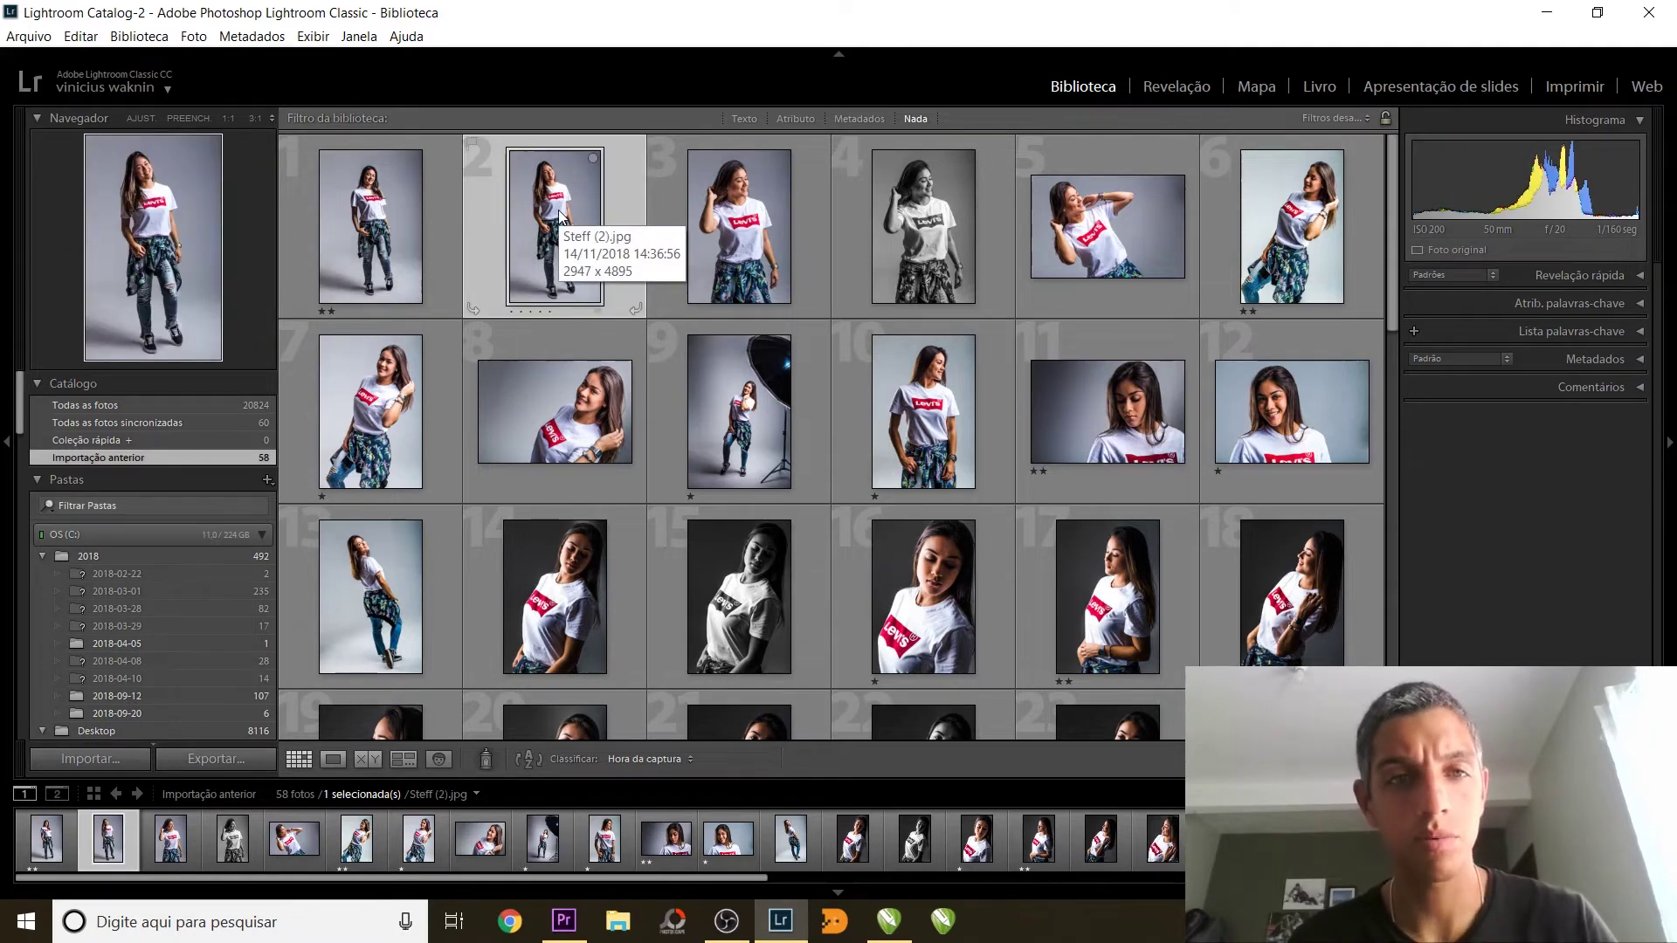
key(3)
key(4)
key(5)
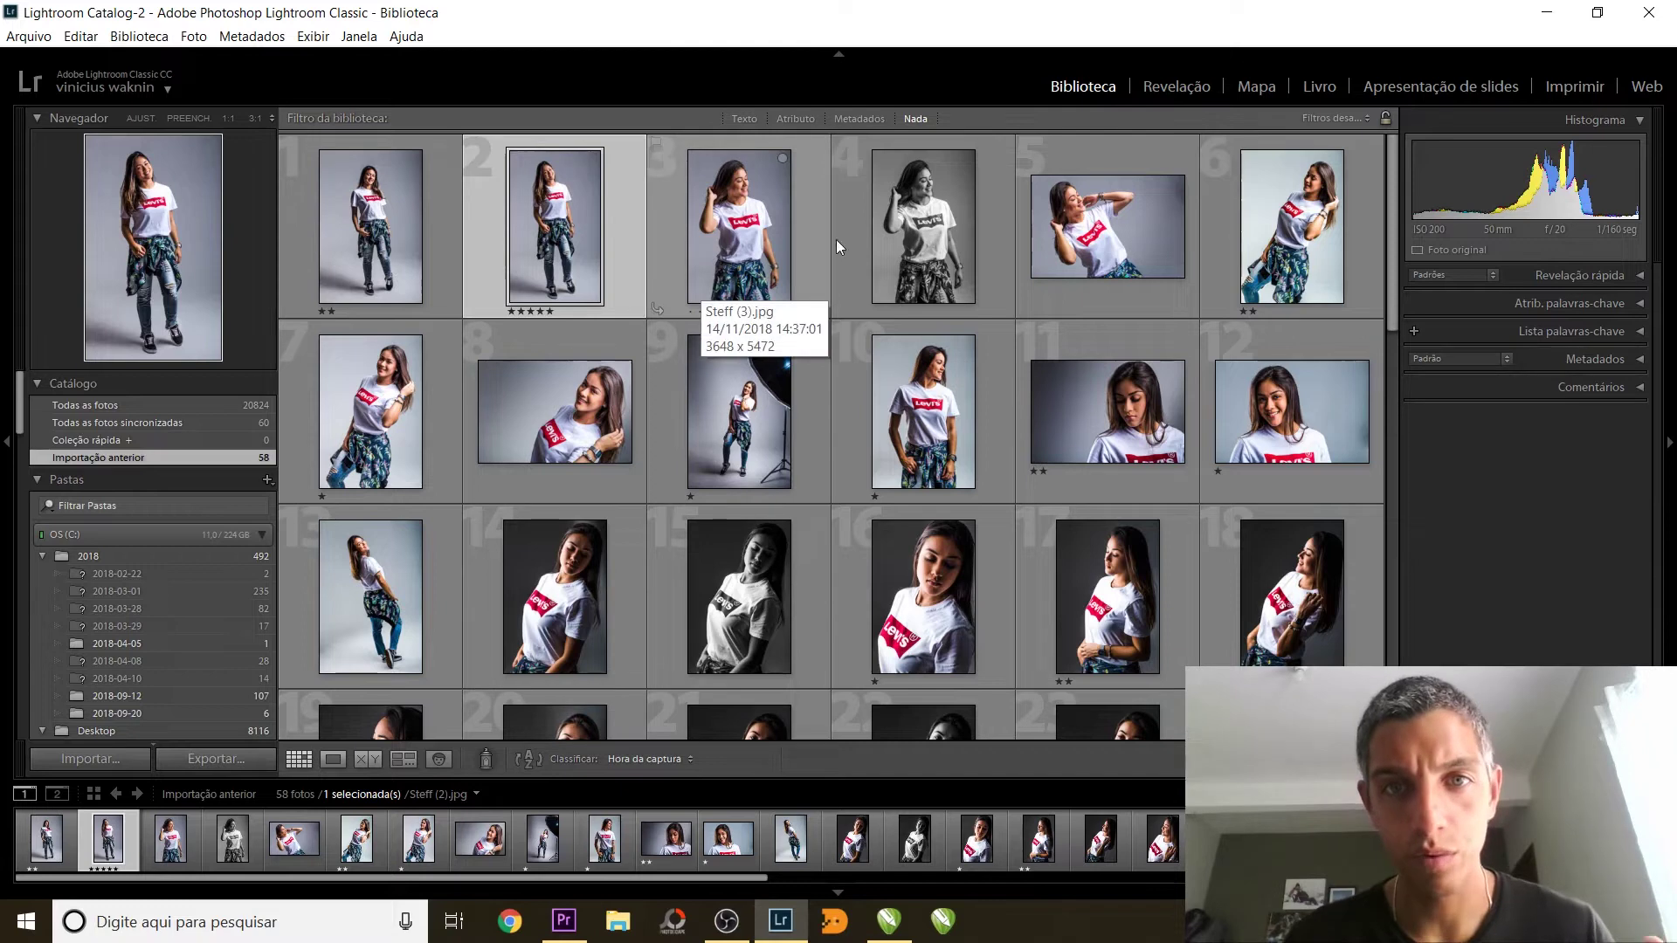
double_click(893, 236)
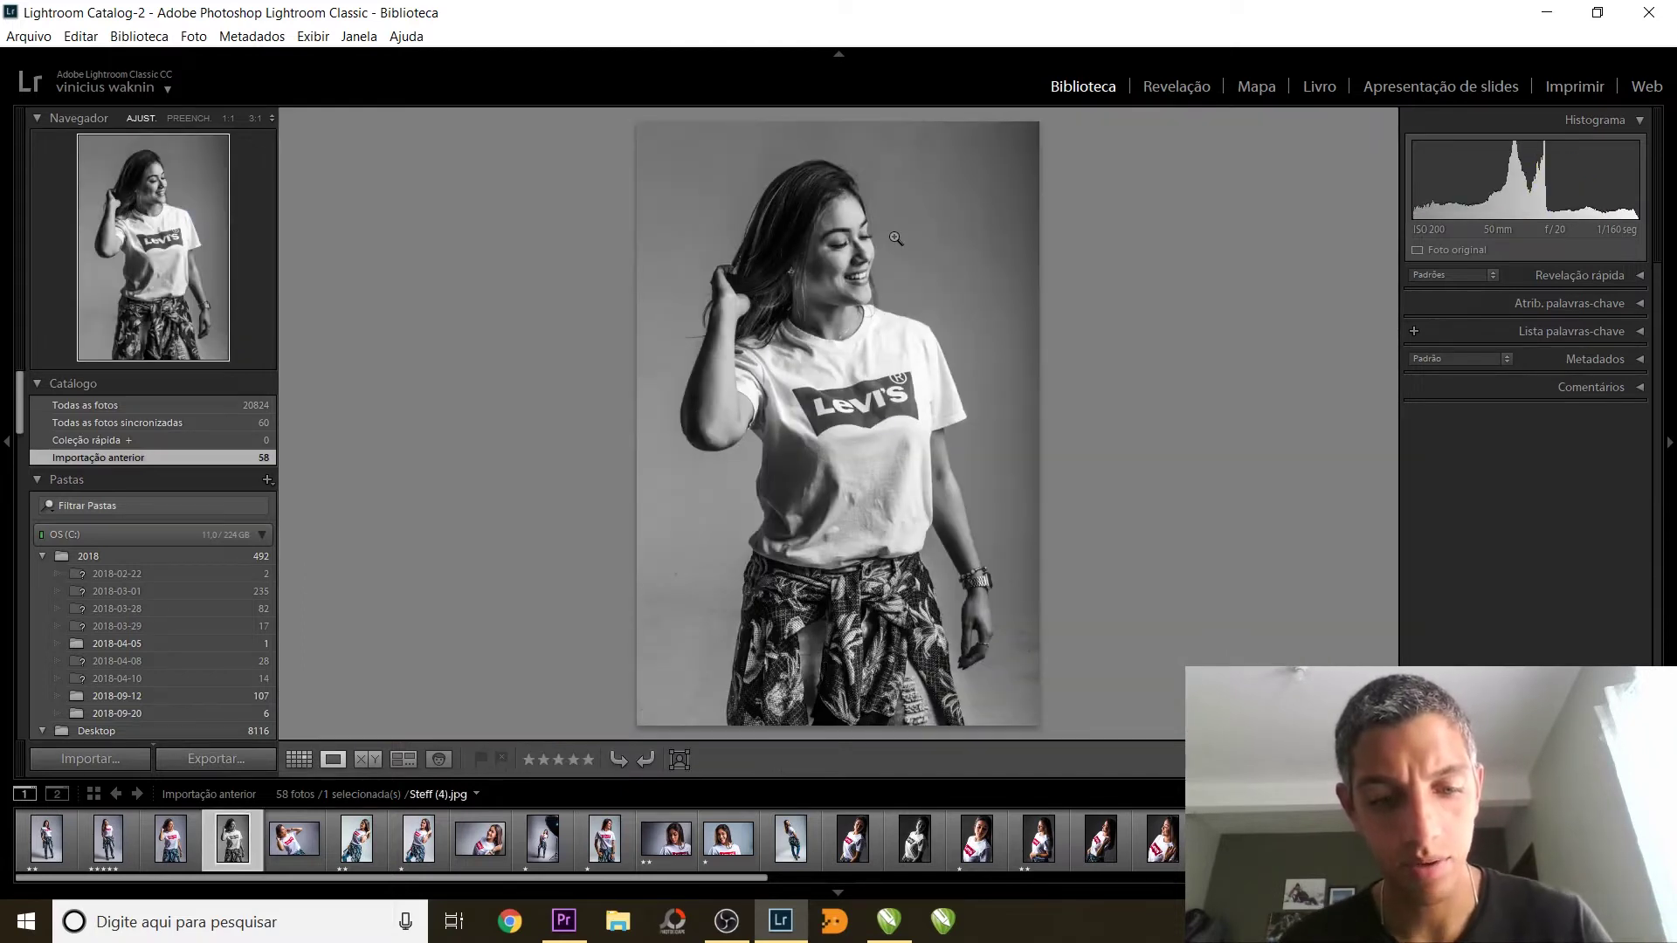
key(5)
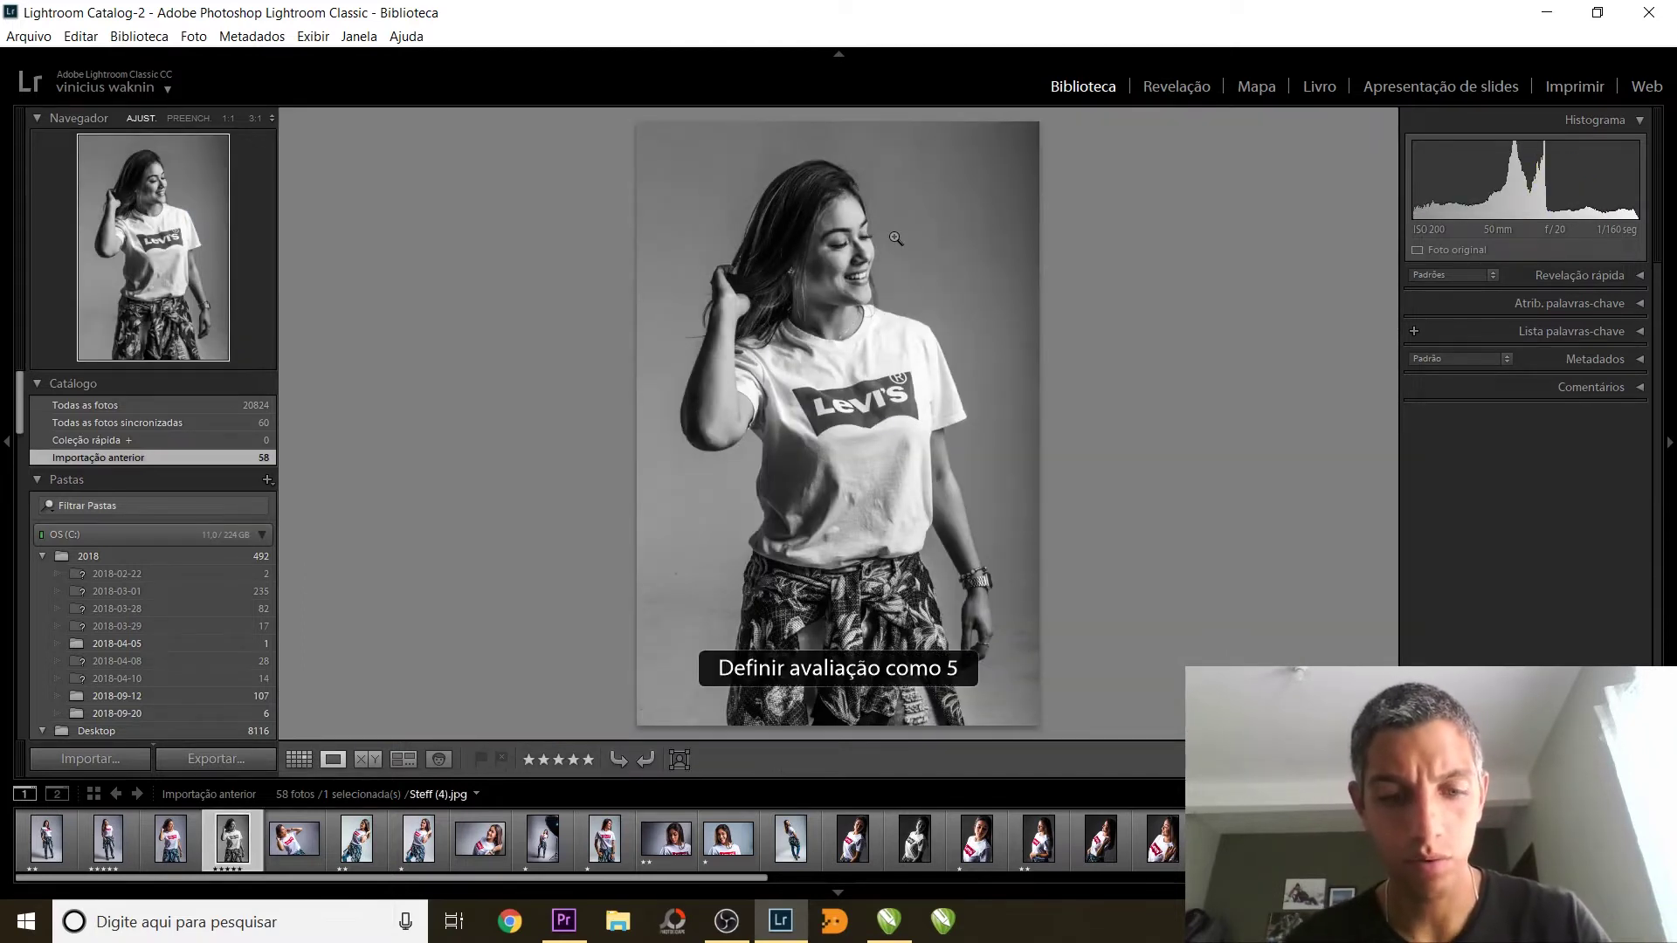
key(d)
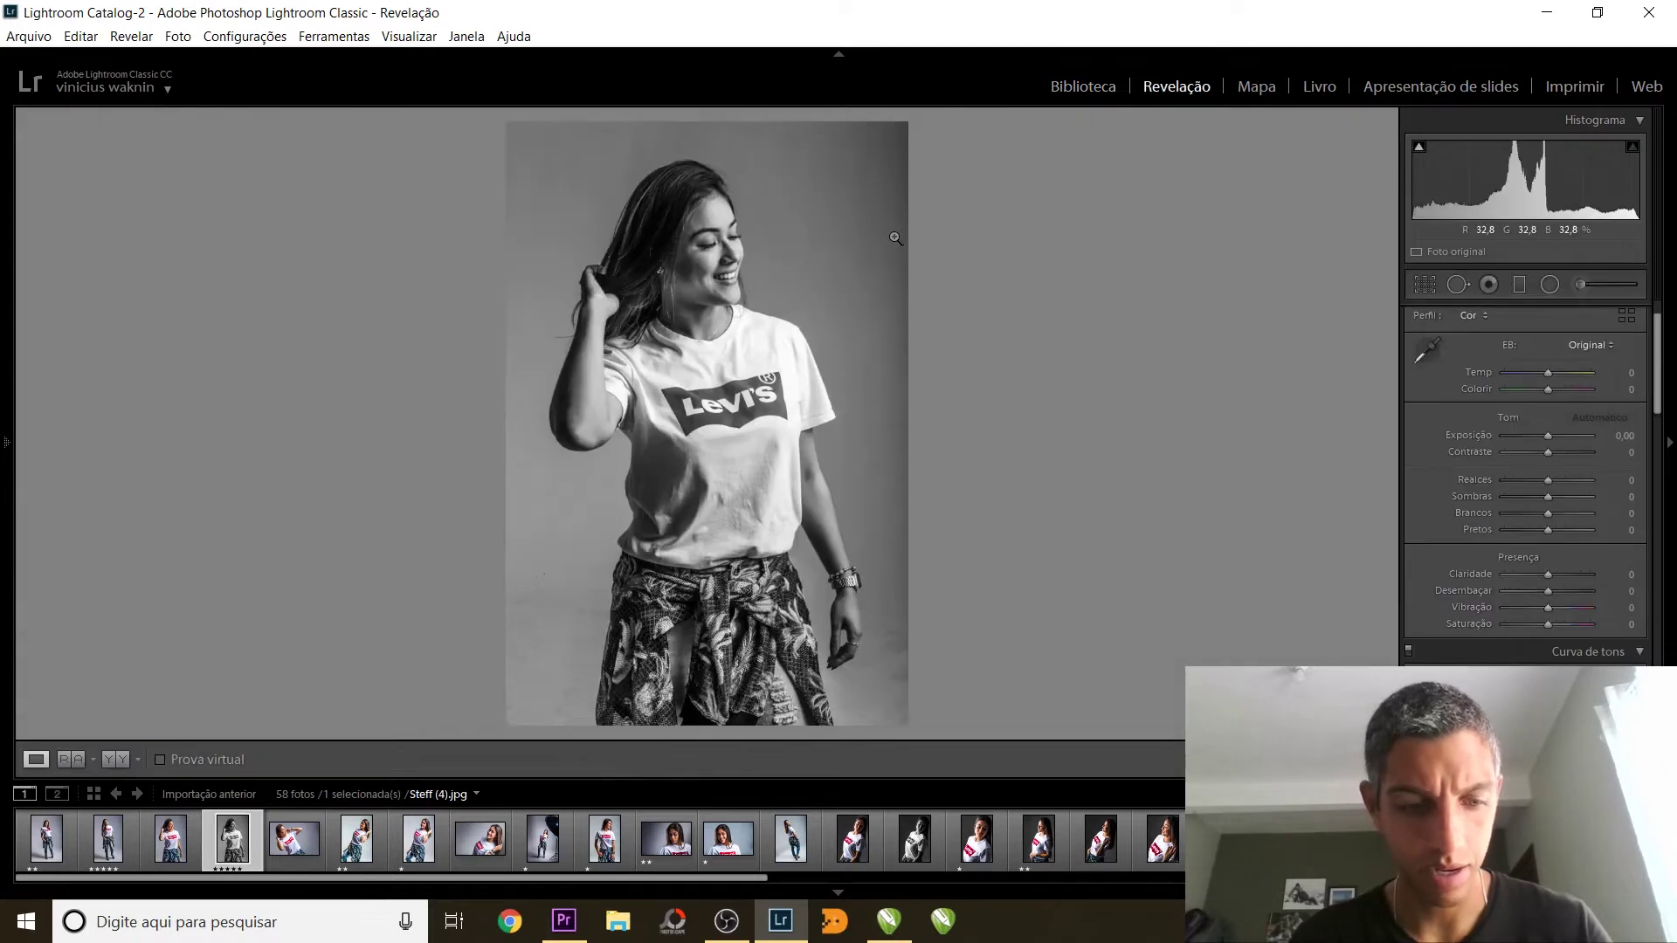
key(g)
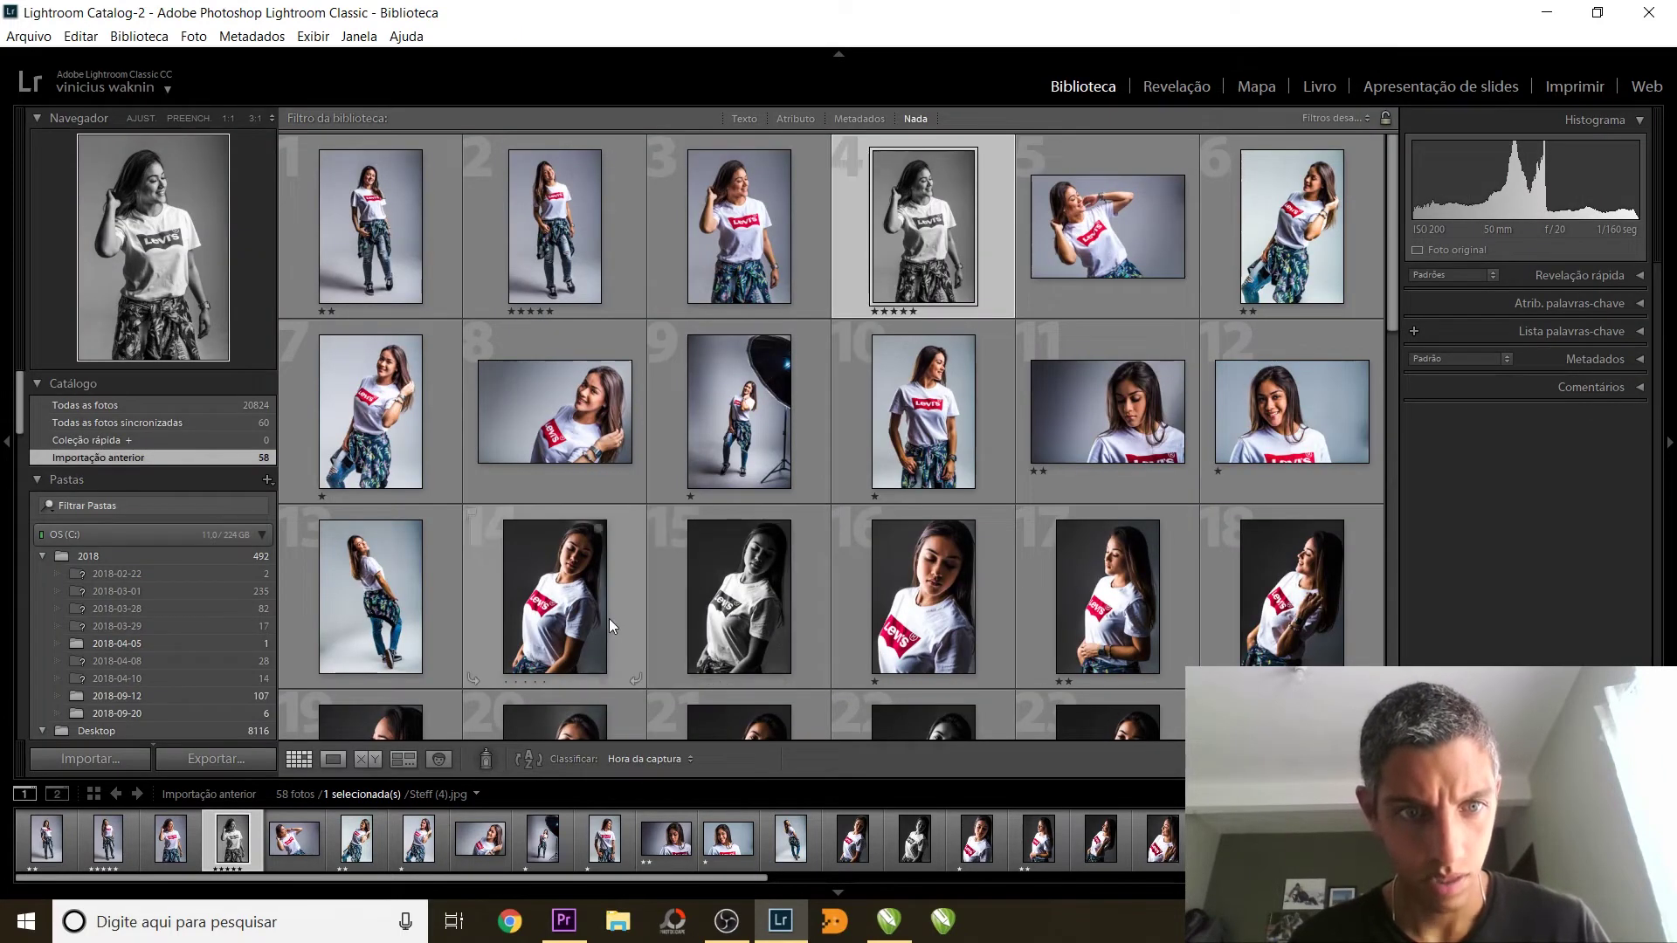
Rate photos 13, 18 and 35 in the library grid with five stars each.
click(387, 619)
key(5)
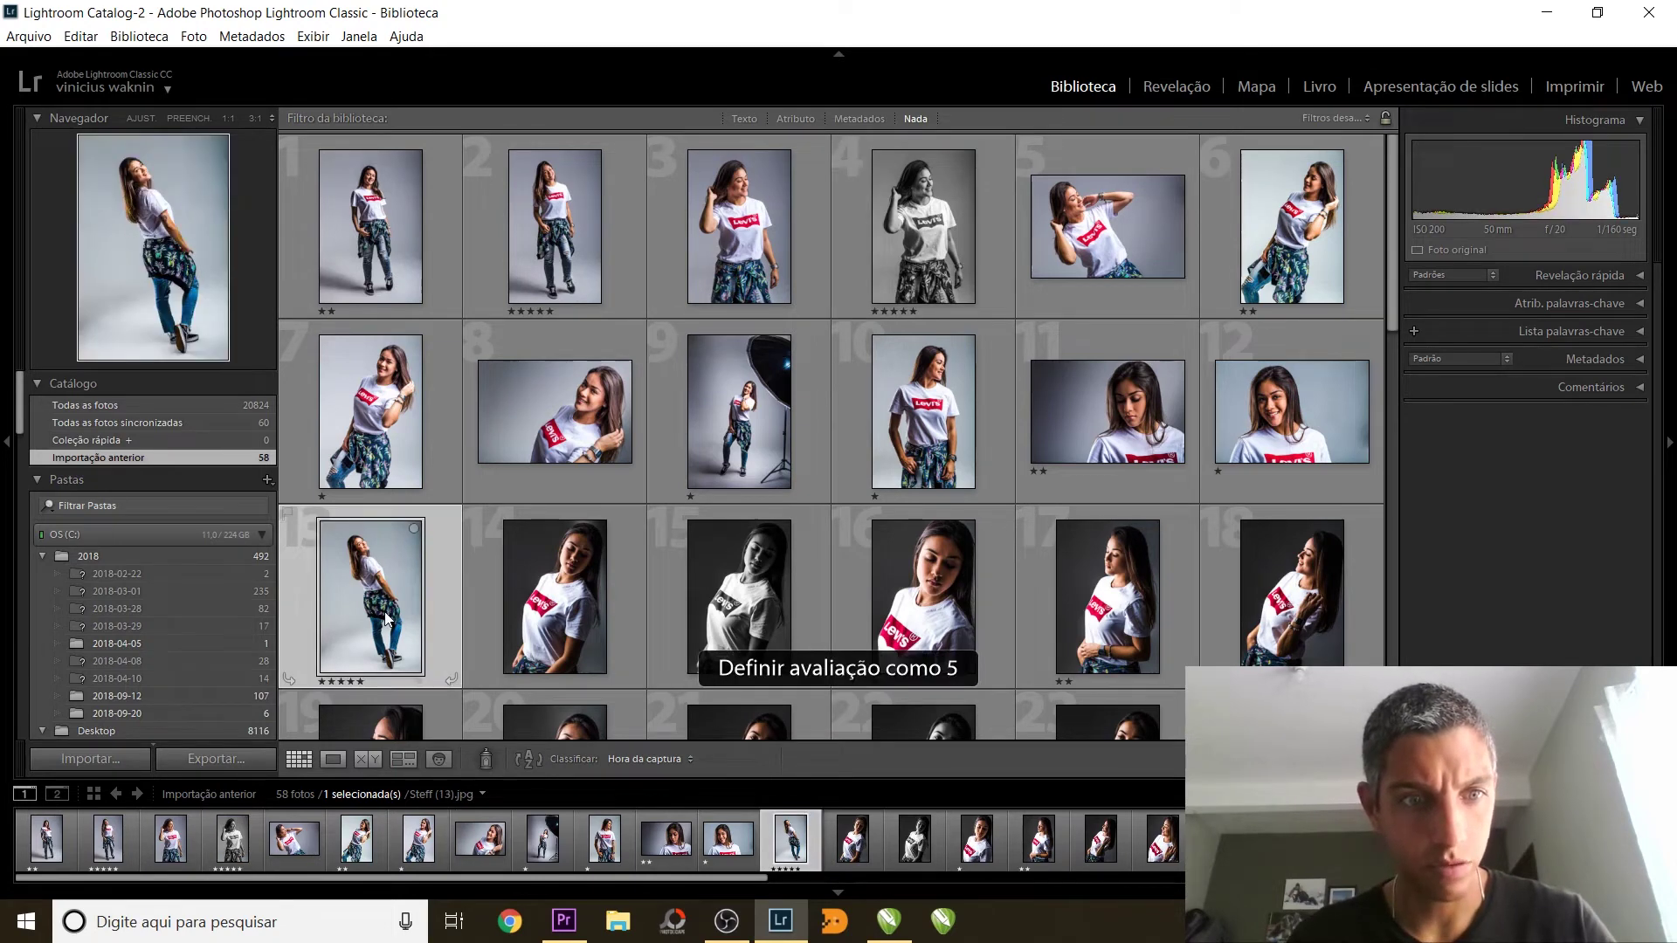
click(1282, 627)
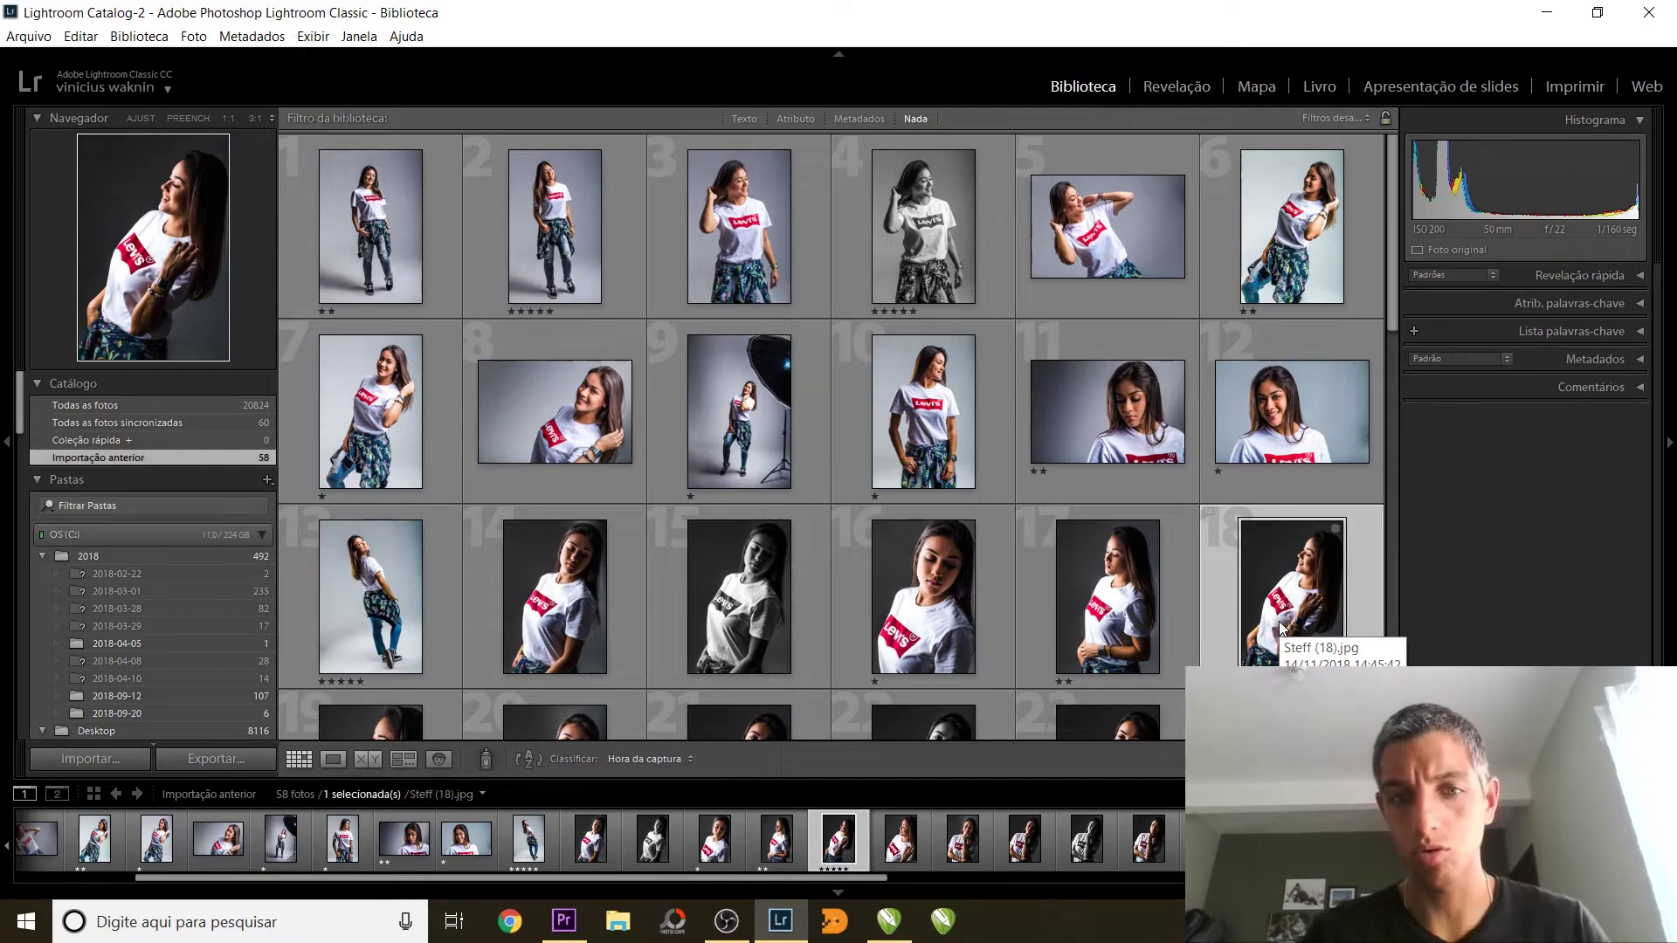
drag(1392, 272, 1390, 569)
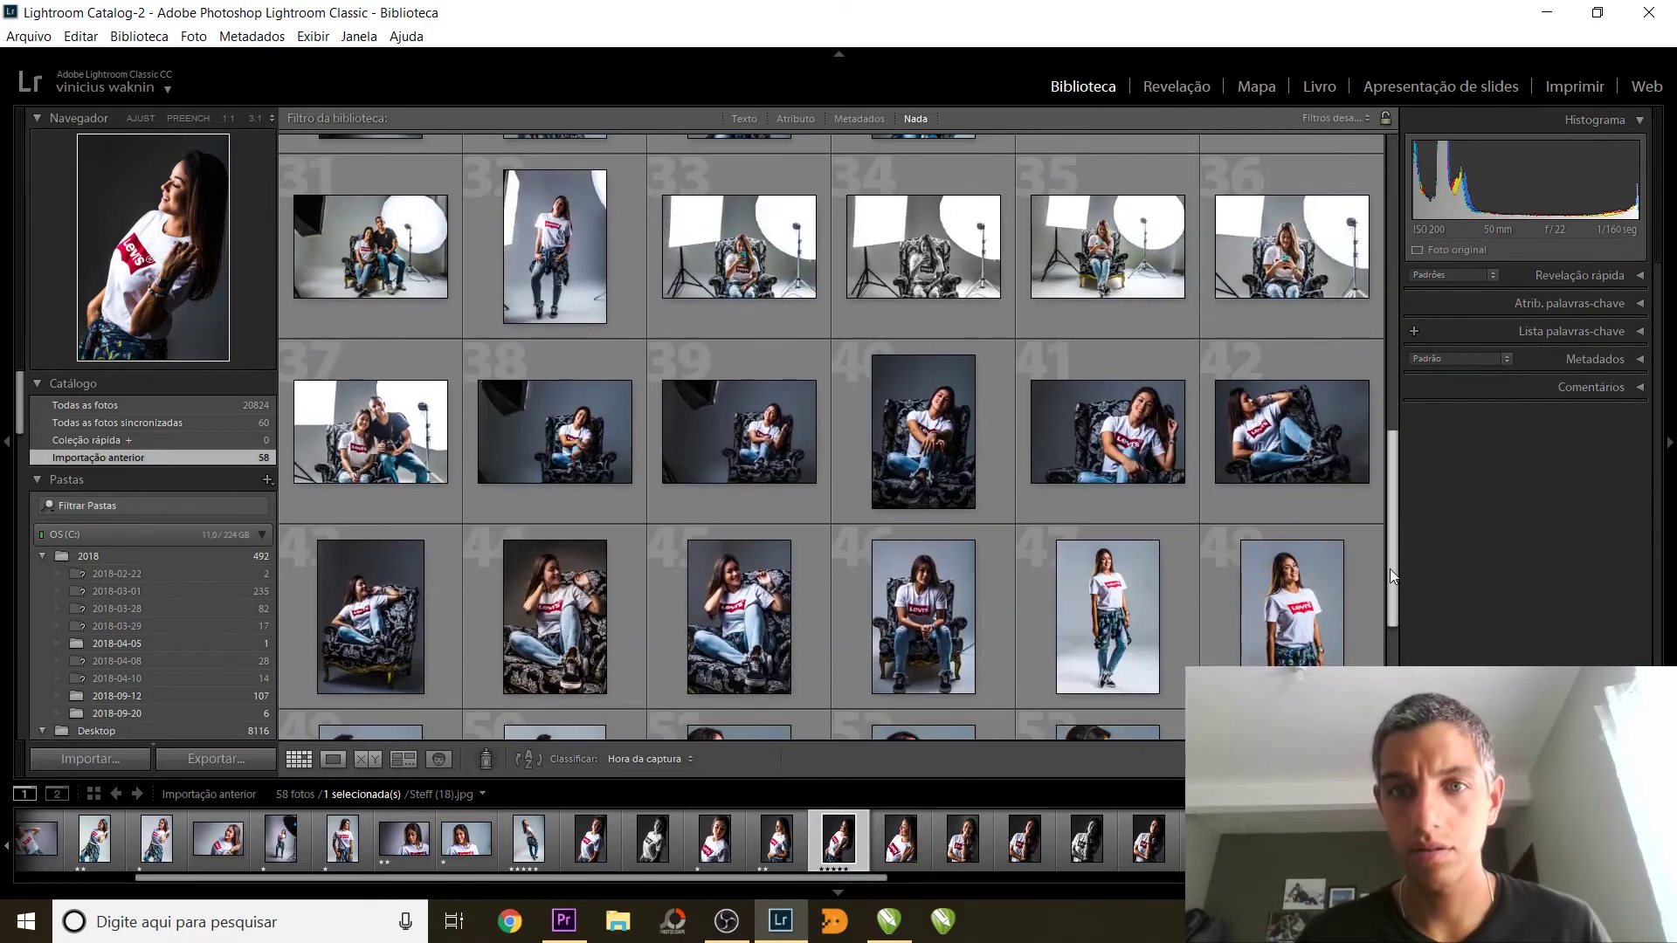
click(1105, 287)
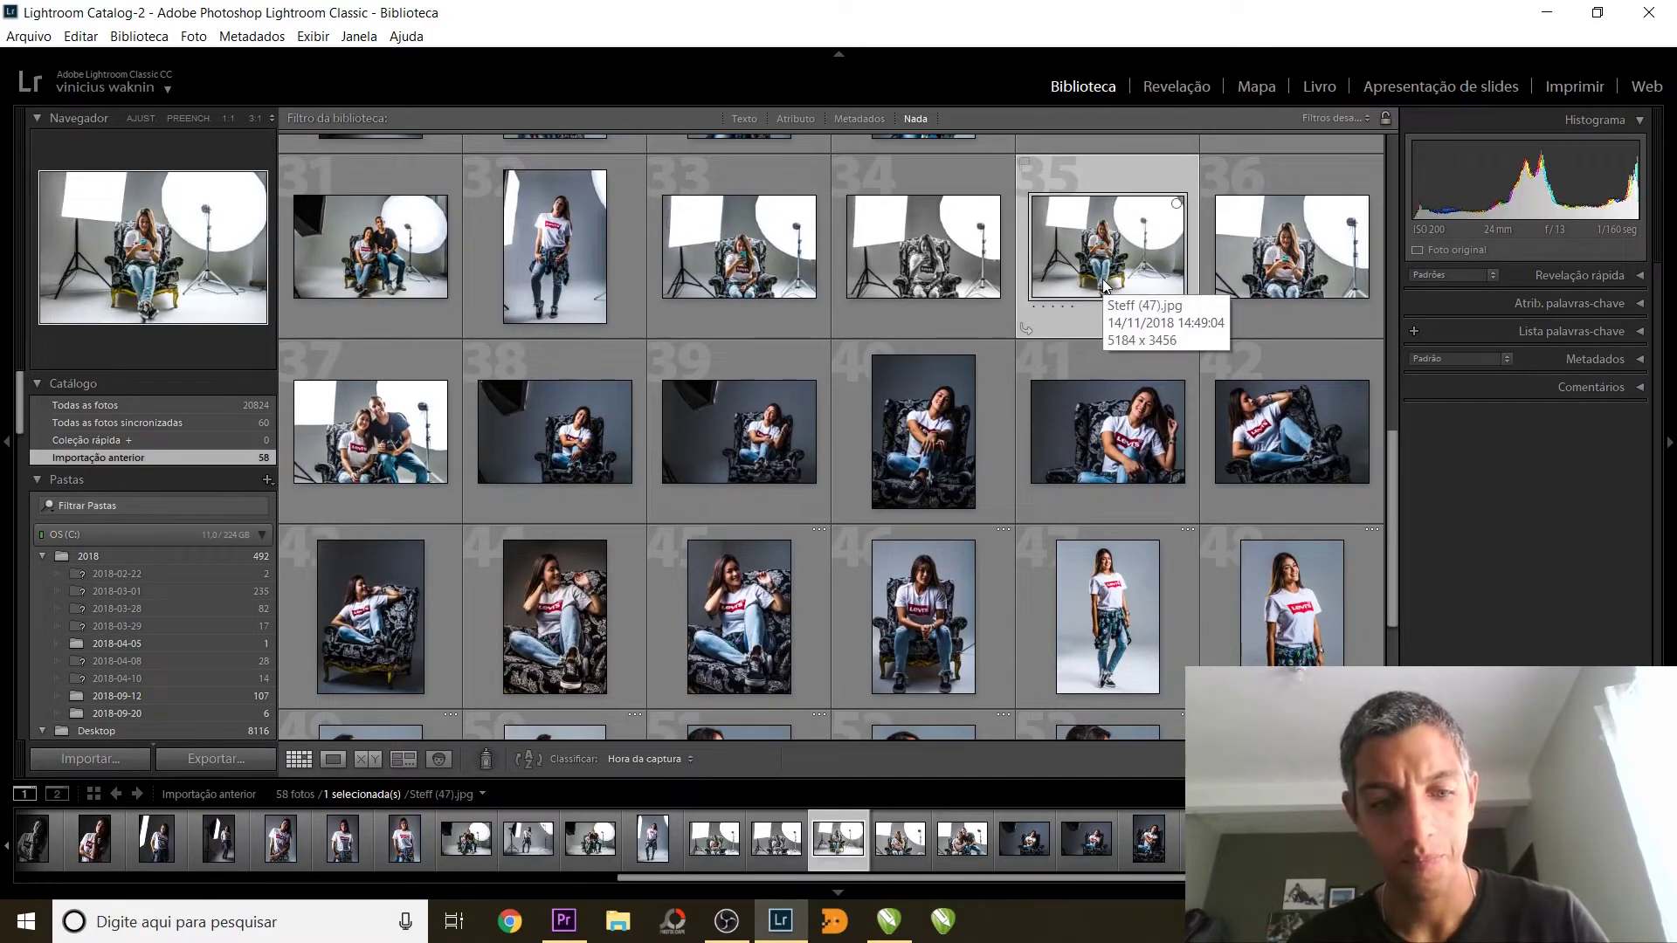
key(5)
Rate photo 40 with one star, photos 32 and 46 with two stars each, and photo 48 with five stars.
click(944, 425)
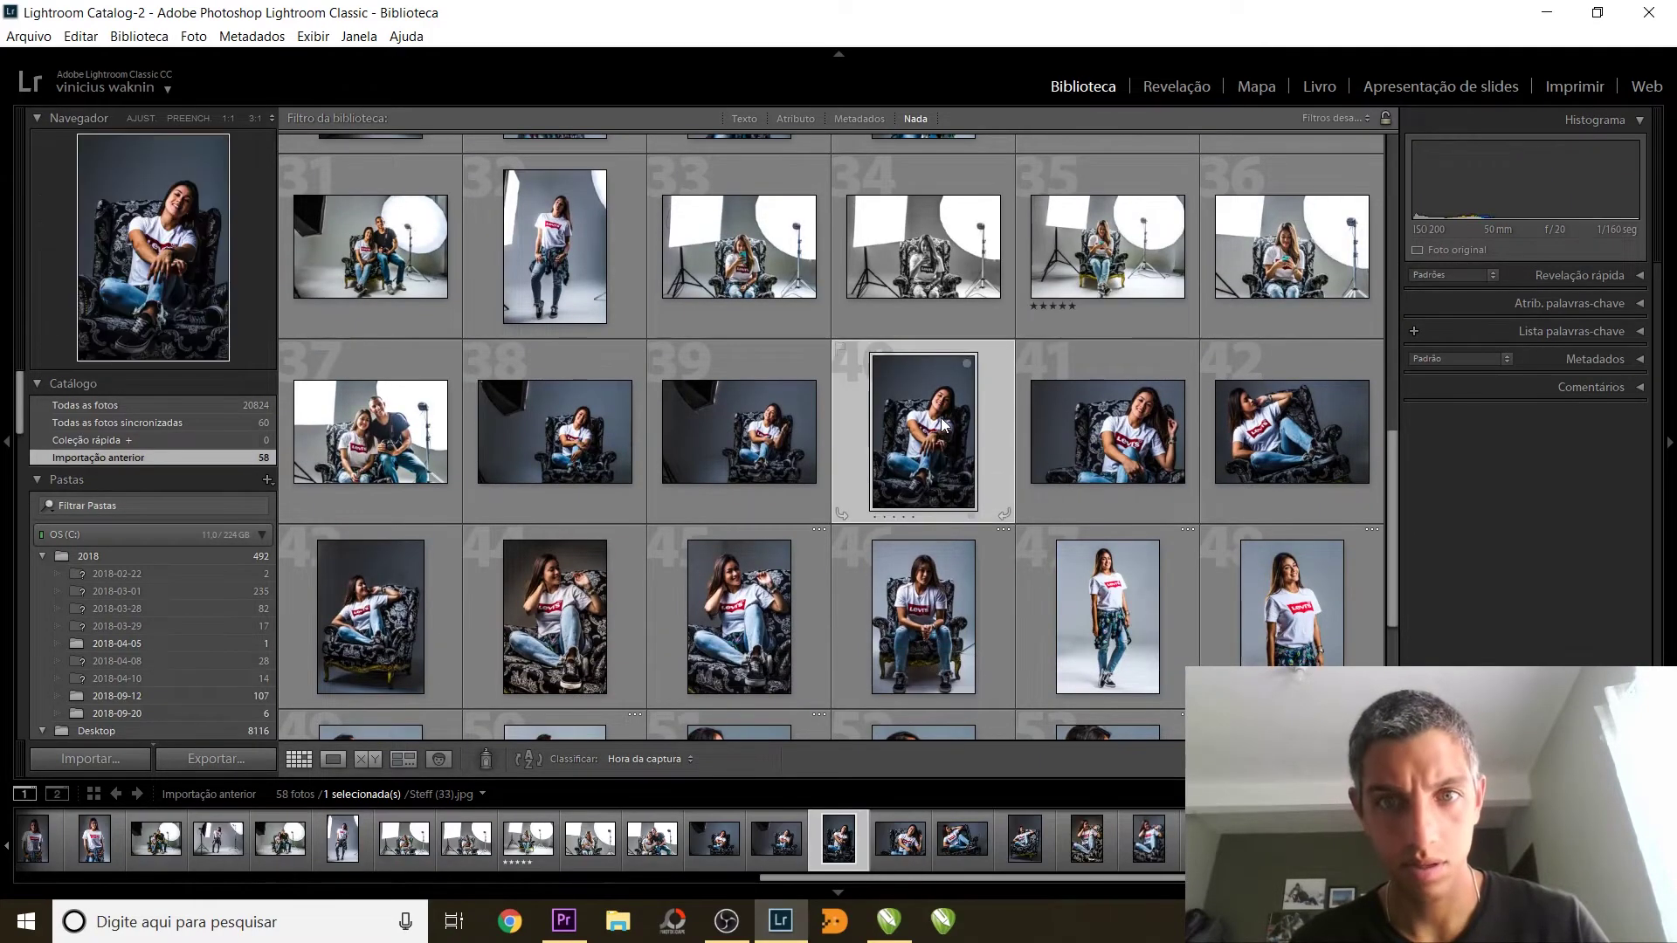
key(1)
click(533, 266)
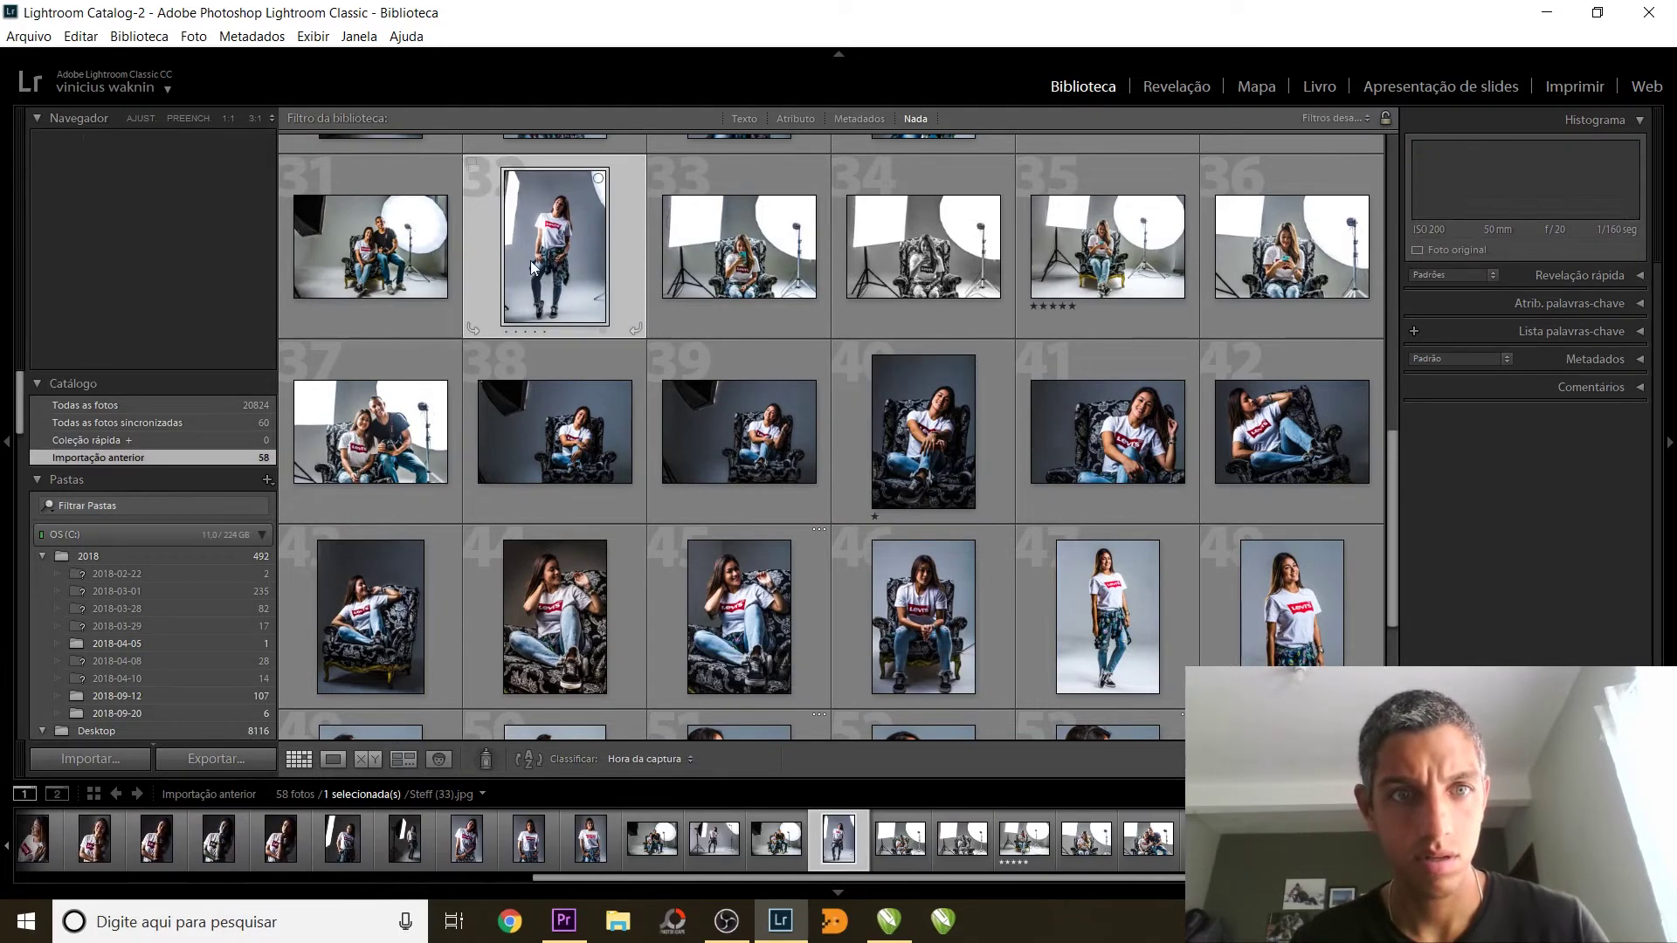
key(2)
click(1301, 614)
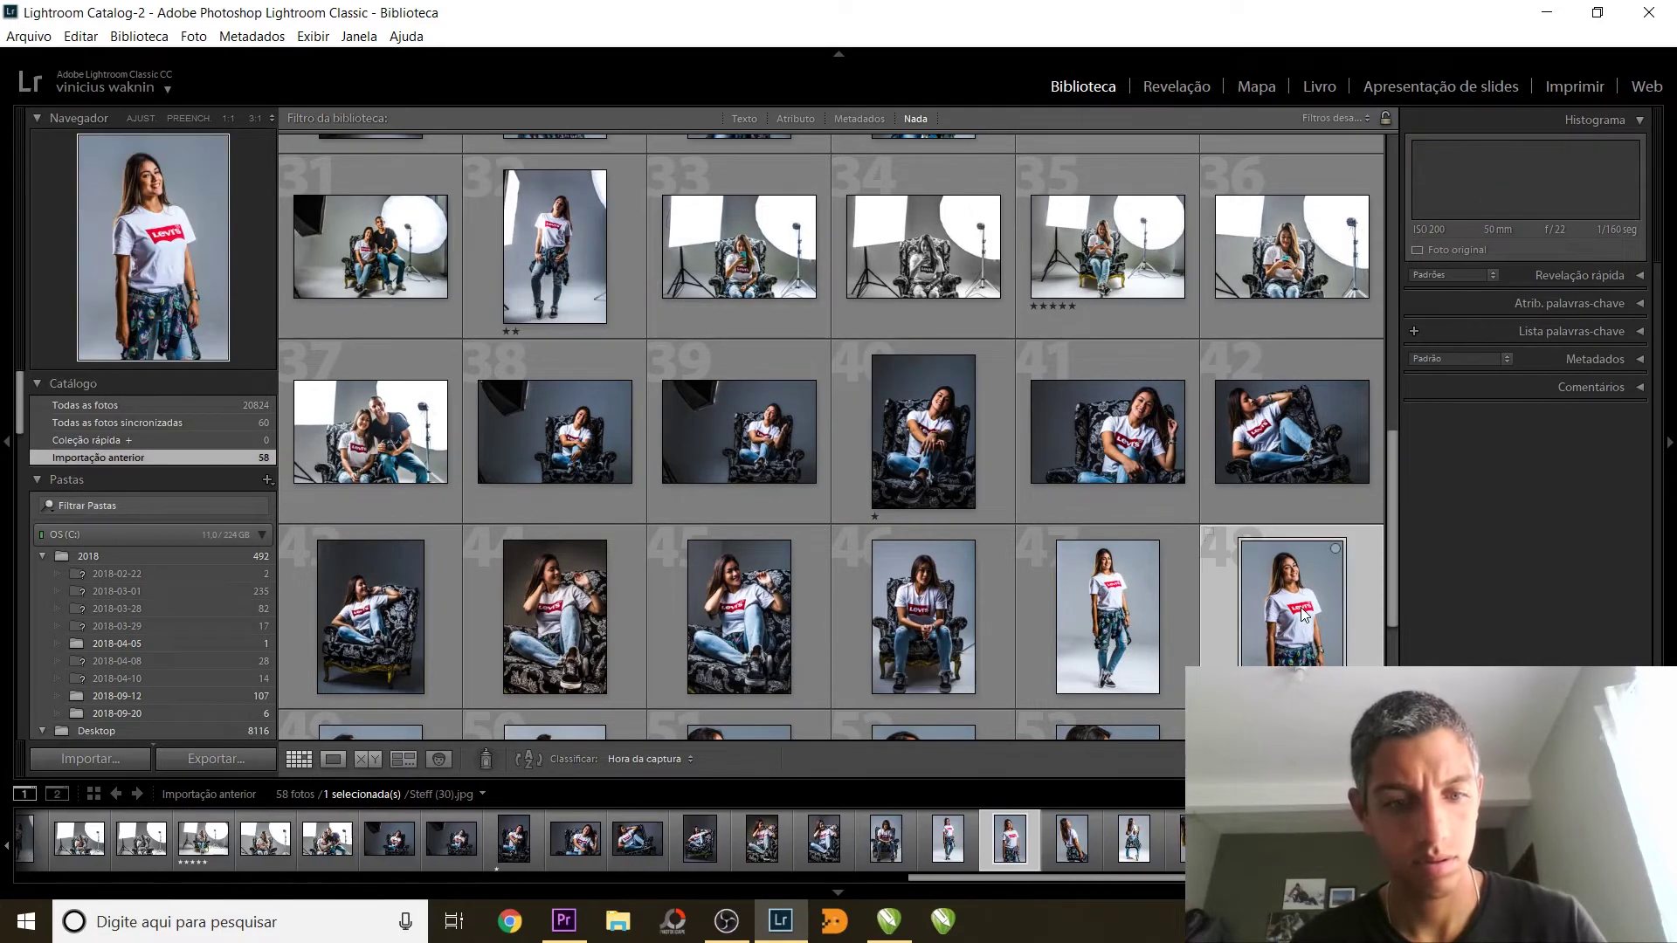
key(5)
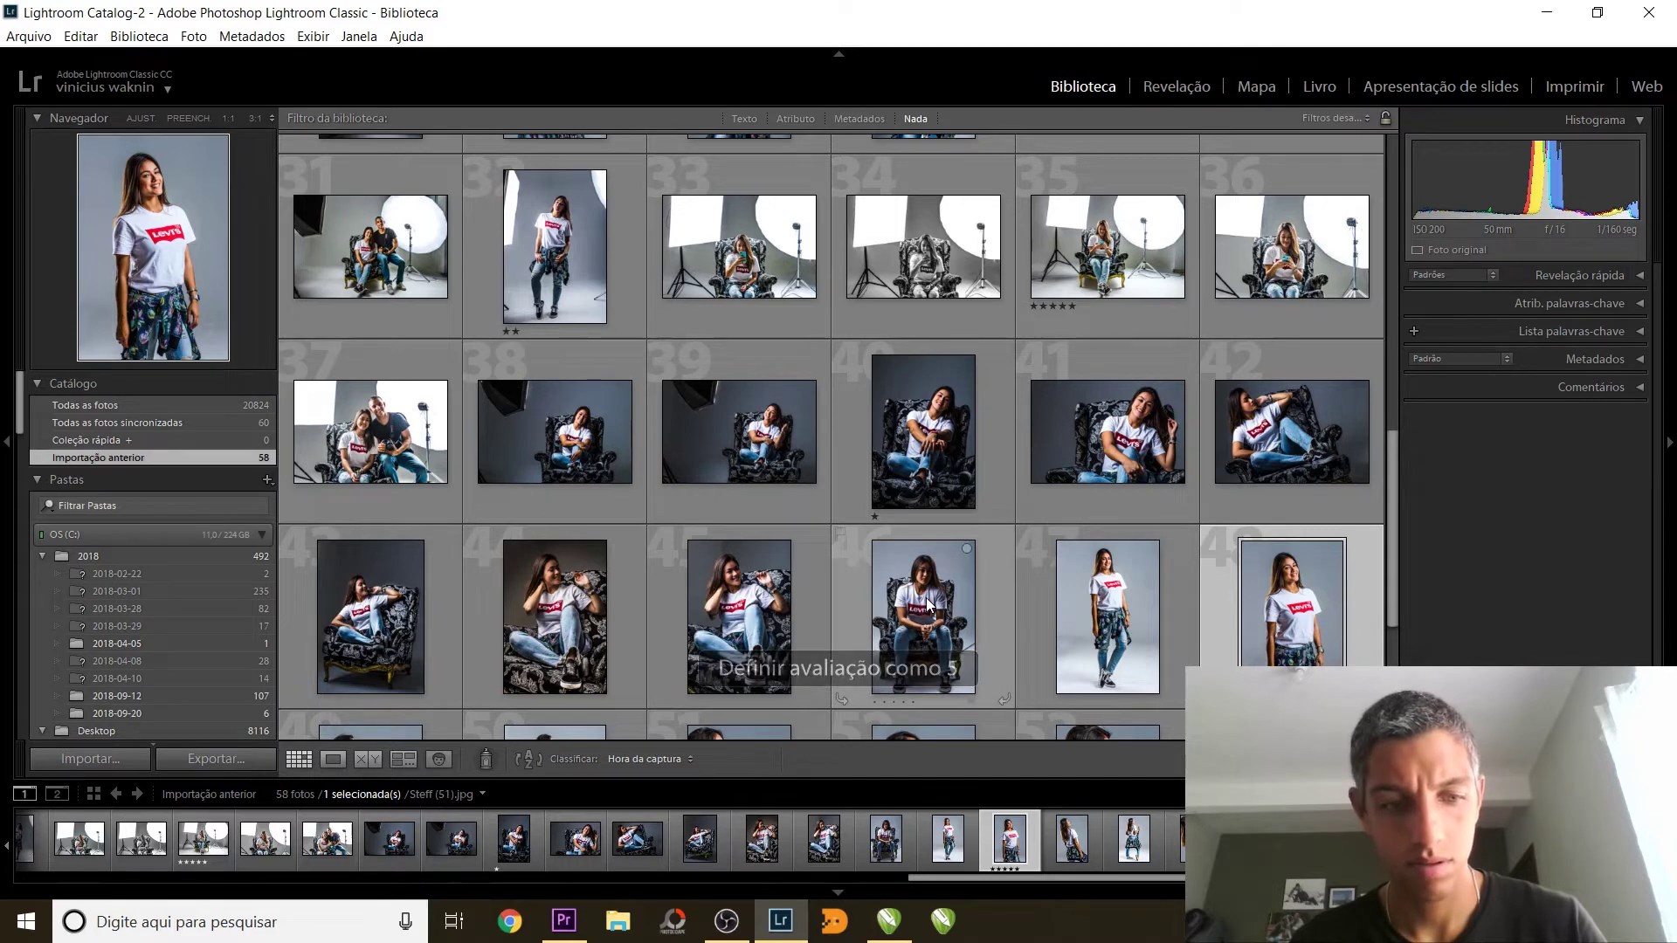
click(929, 605)
key(2)
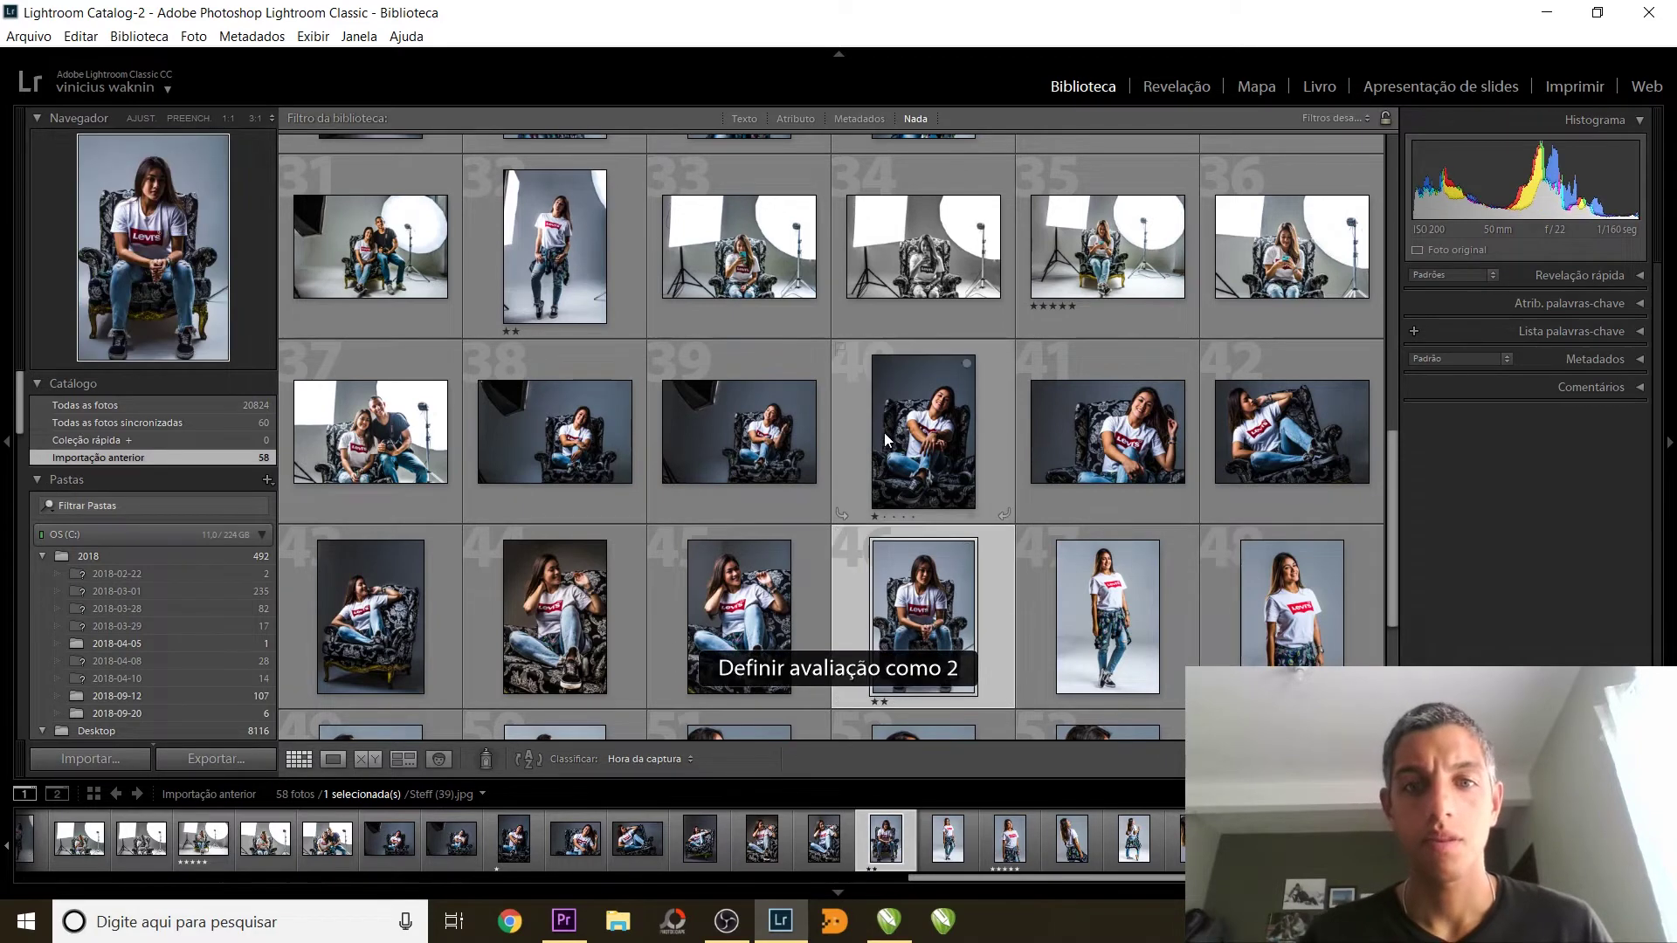
Filter the library by rating to view photos with one star or higher, followed by those with one star or lower.
click(796, 118)
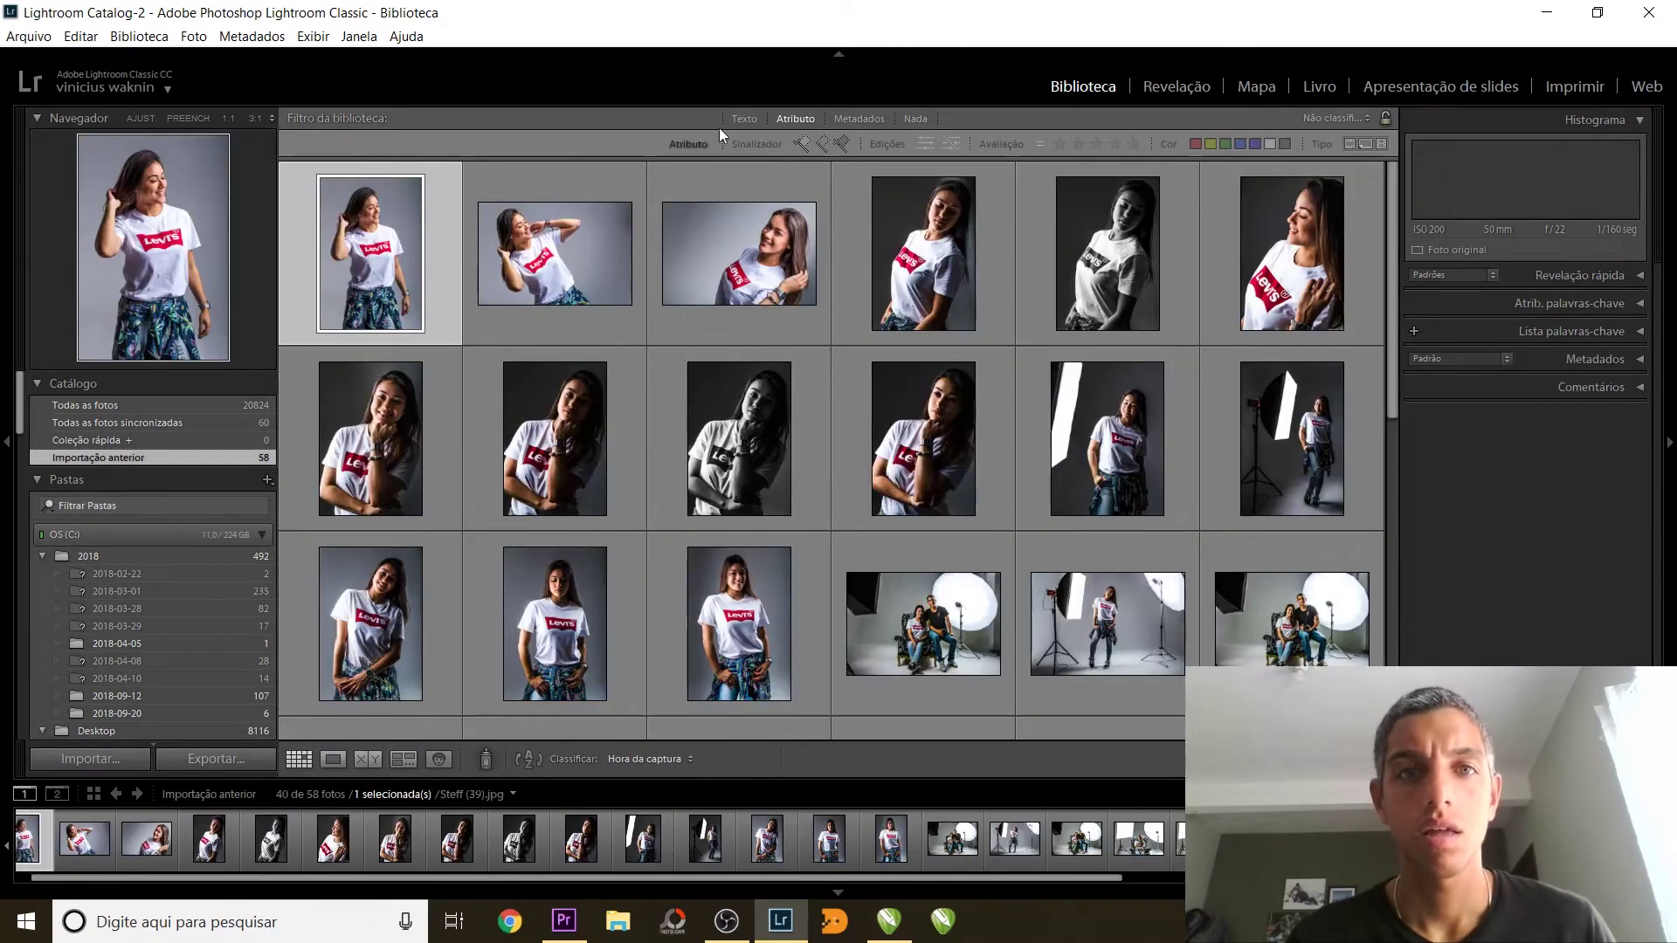
click(1040, 145)
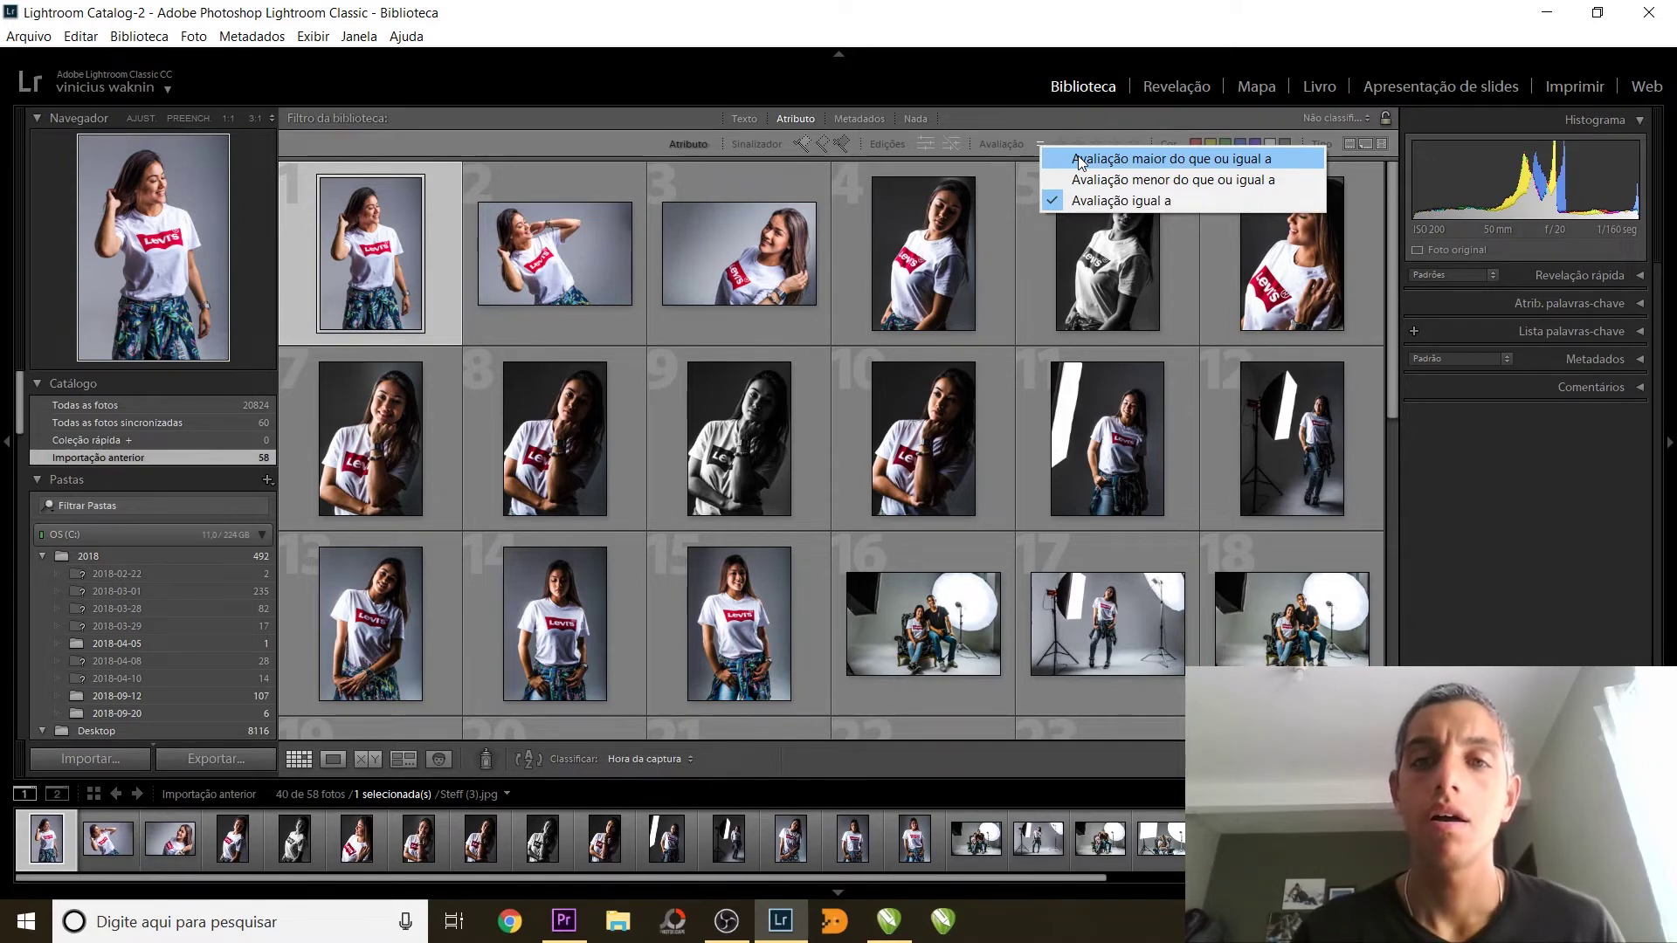
click(1079, 160)
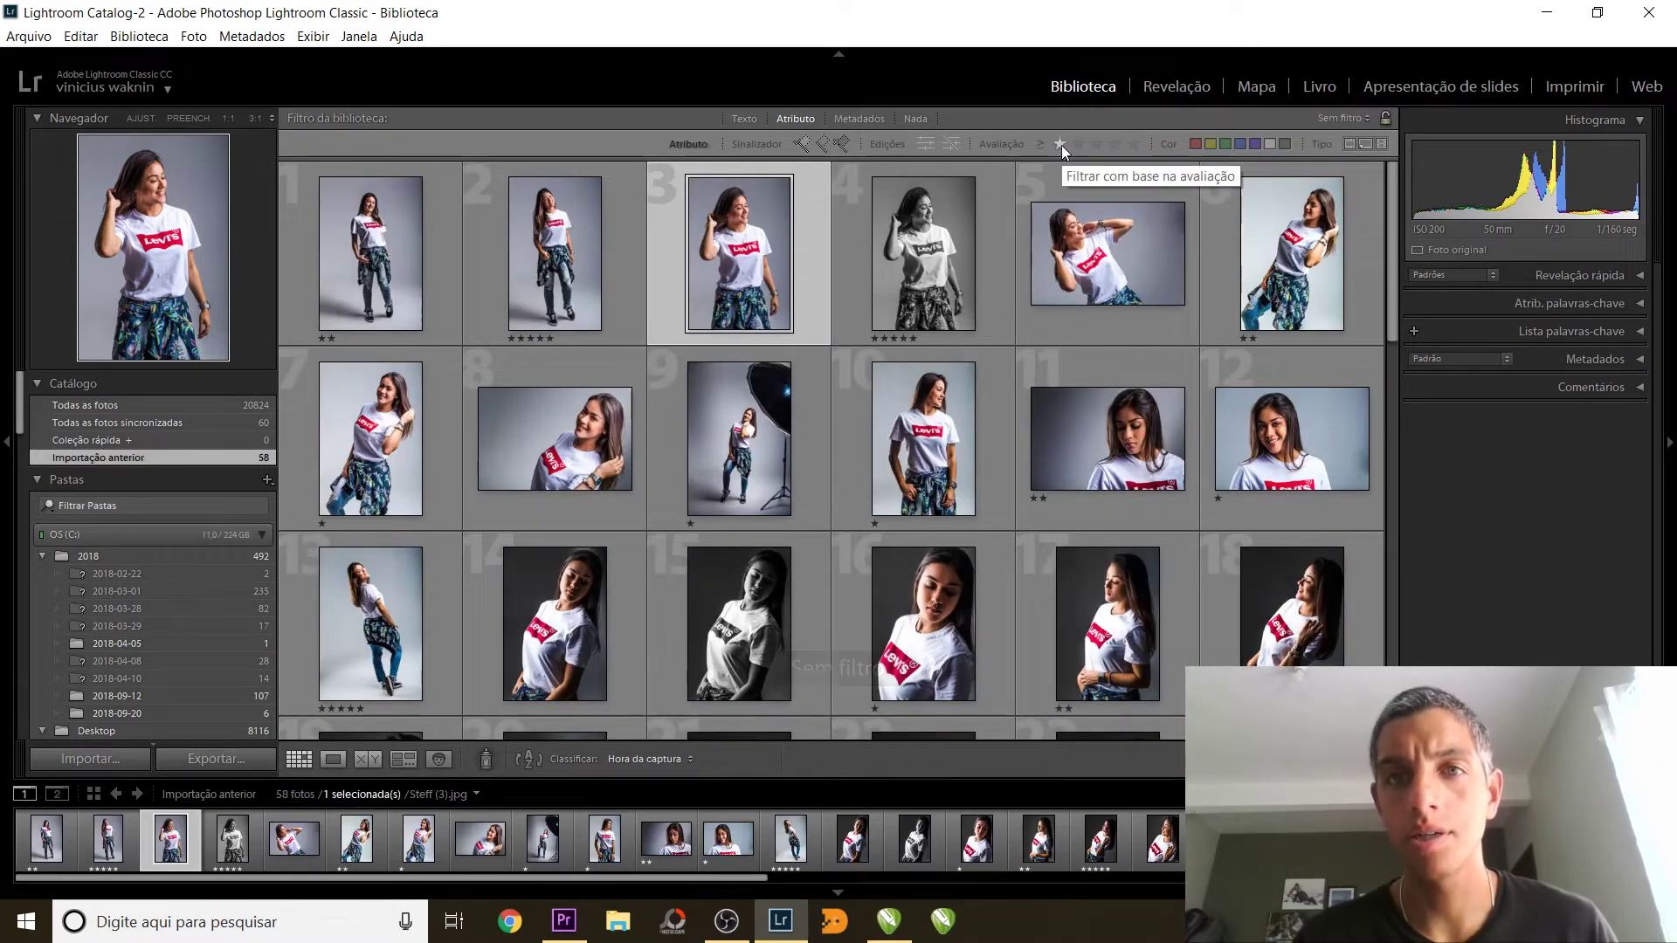
click(1061, 145)
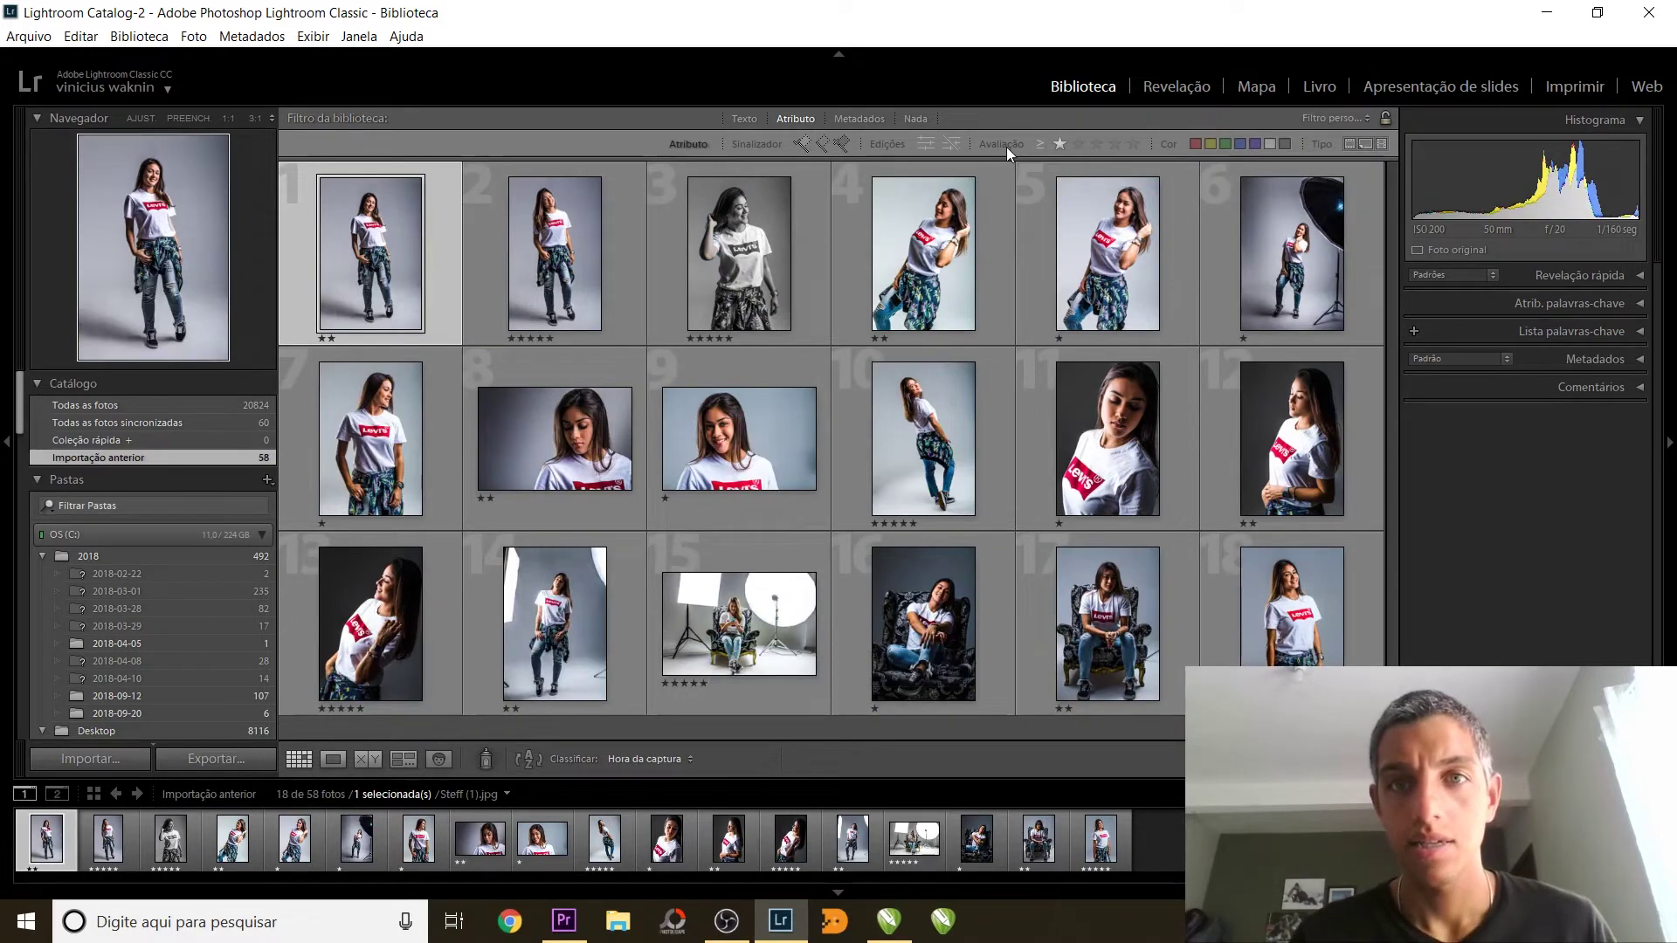
click(1040, 145)
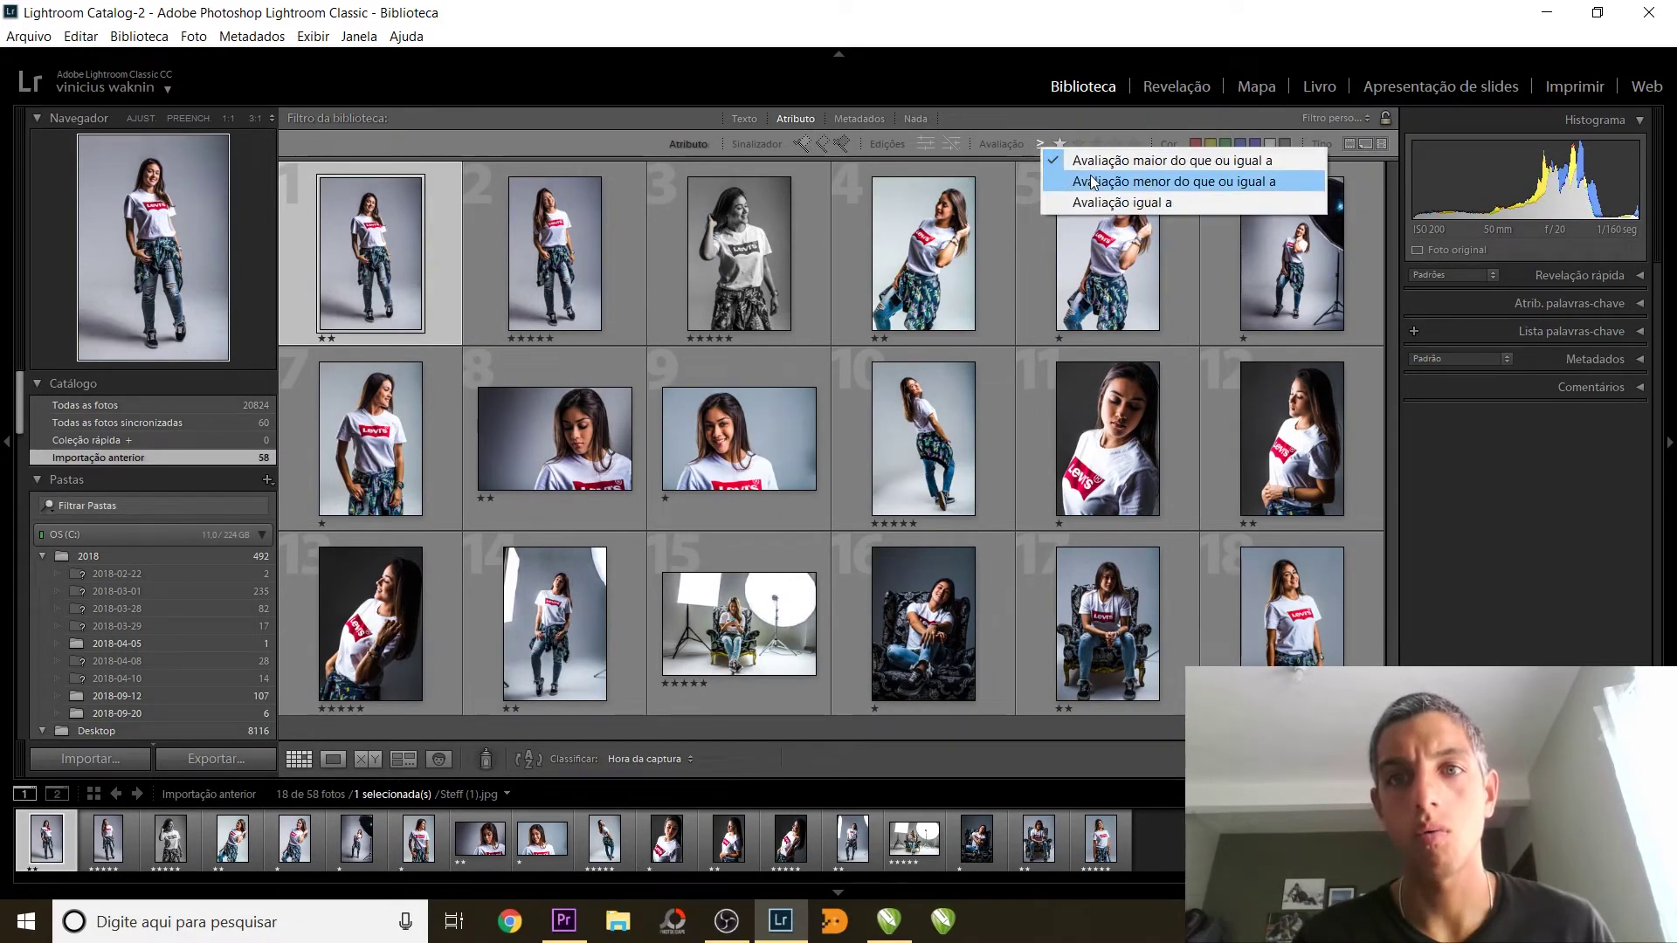
click(1091, 181)
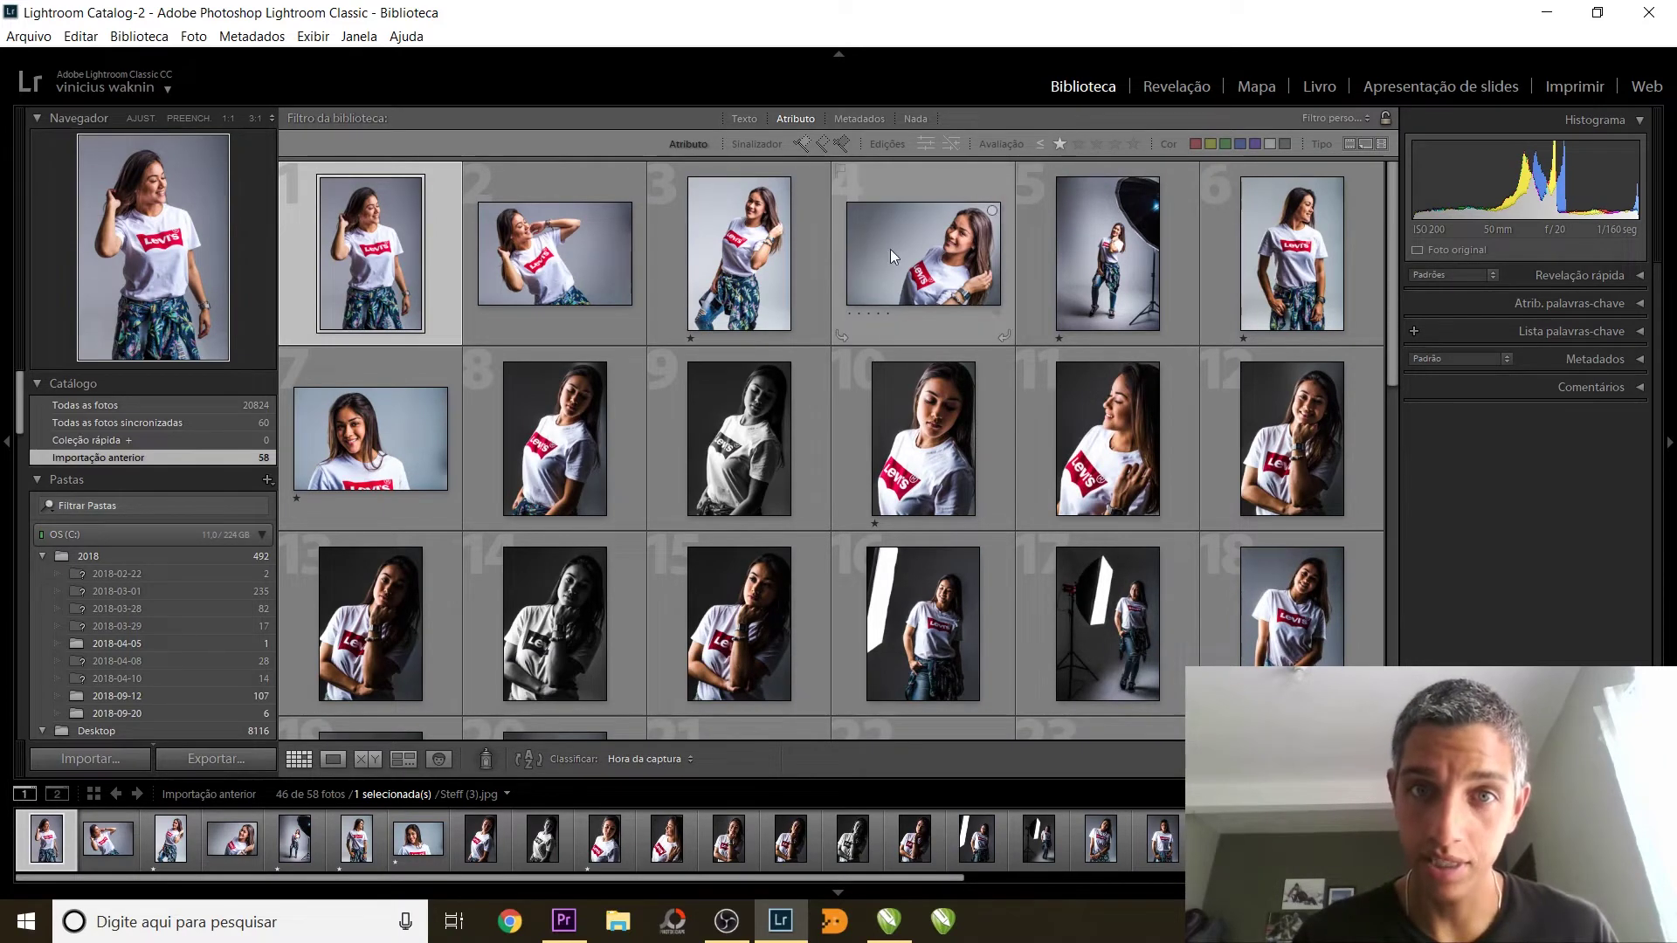
Switch the rating filter to exact matches and show the one-star, two-star and finally the five-star photos.
click(1043, 145)
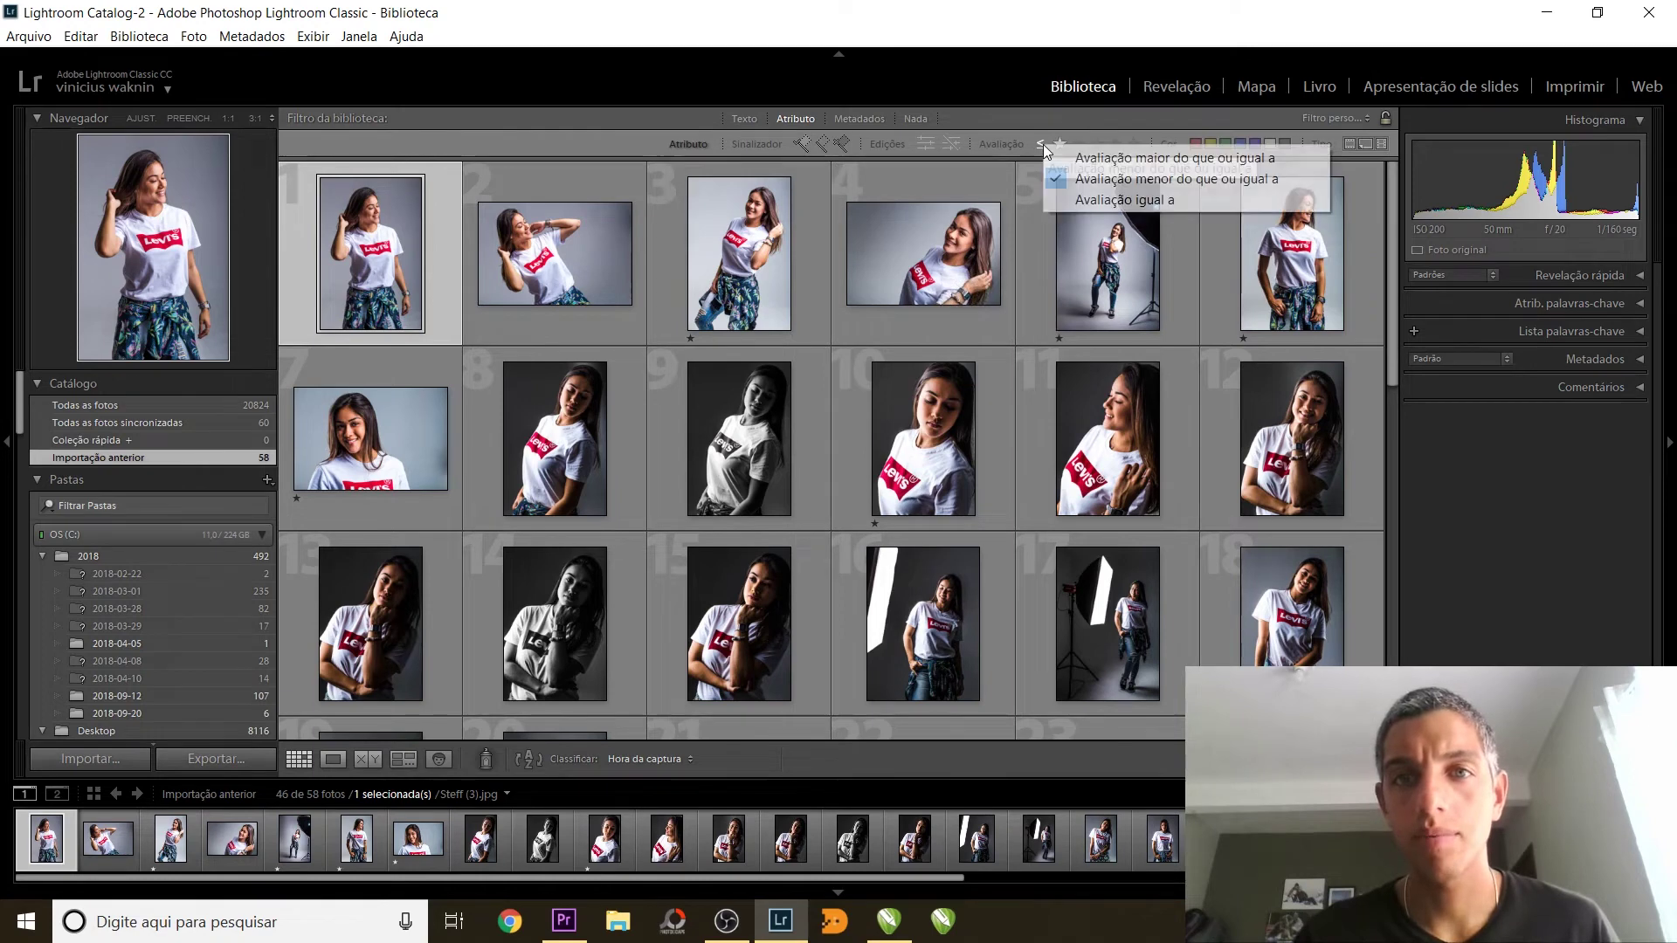
click(1089, 201)
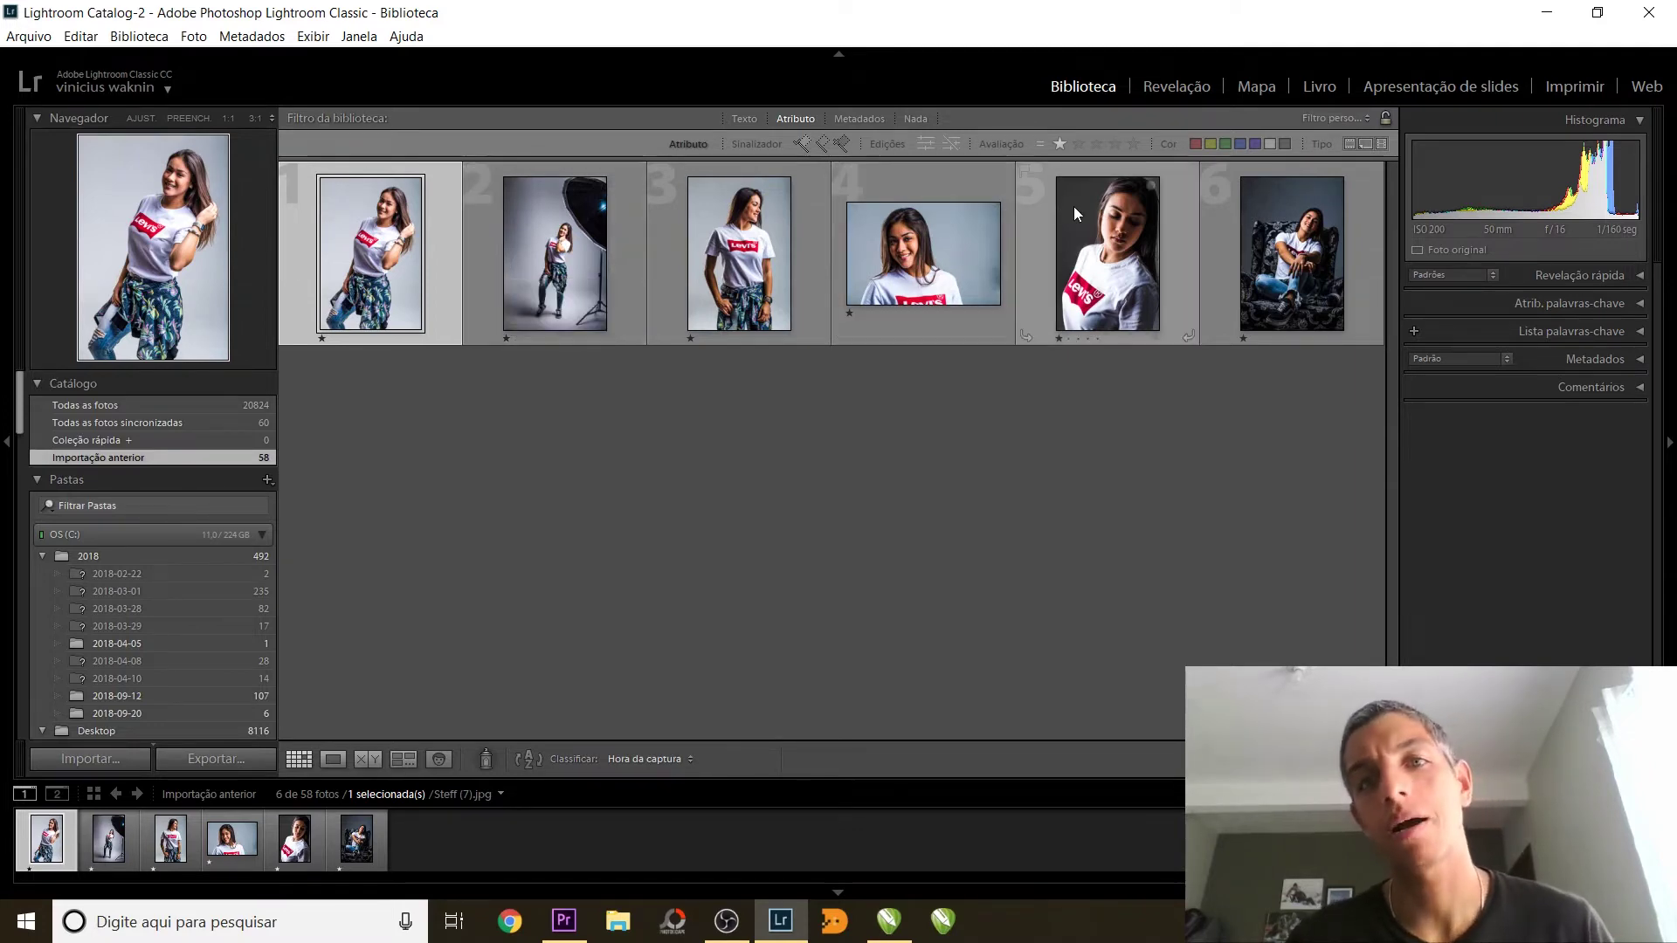
click(1077, 145)
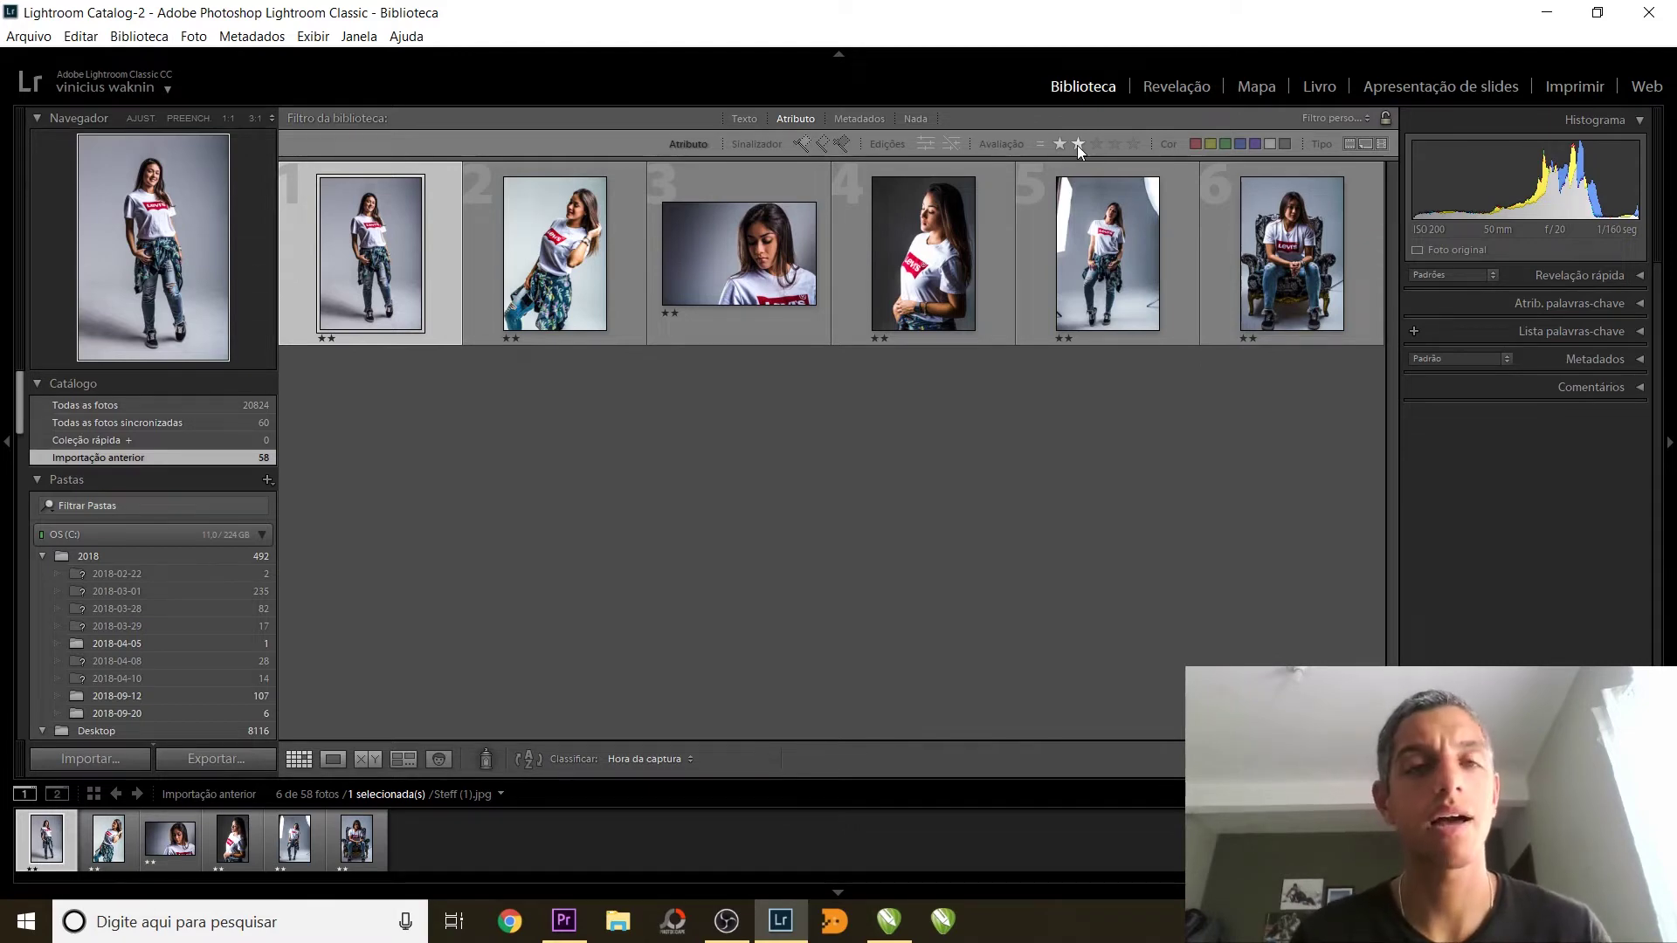
click(1131, 145)
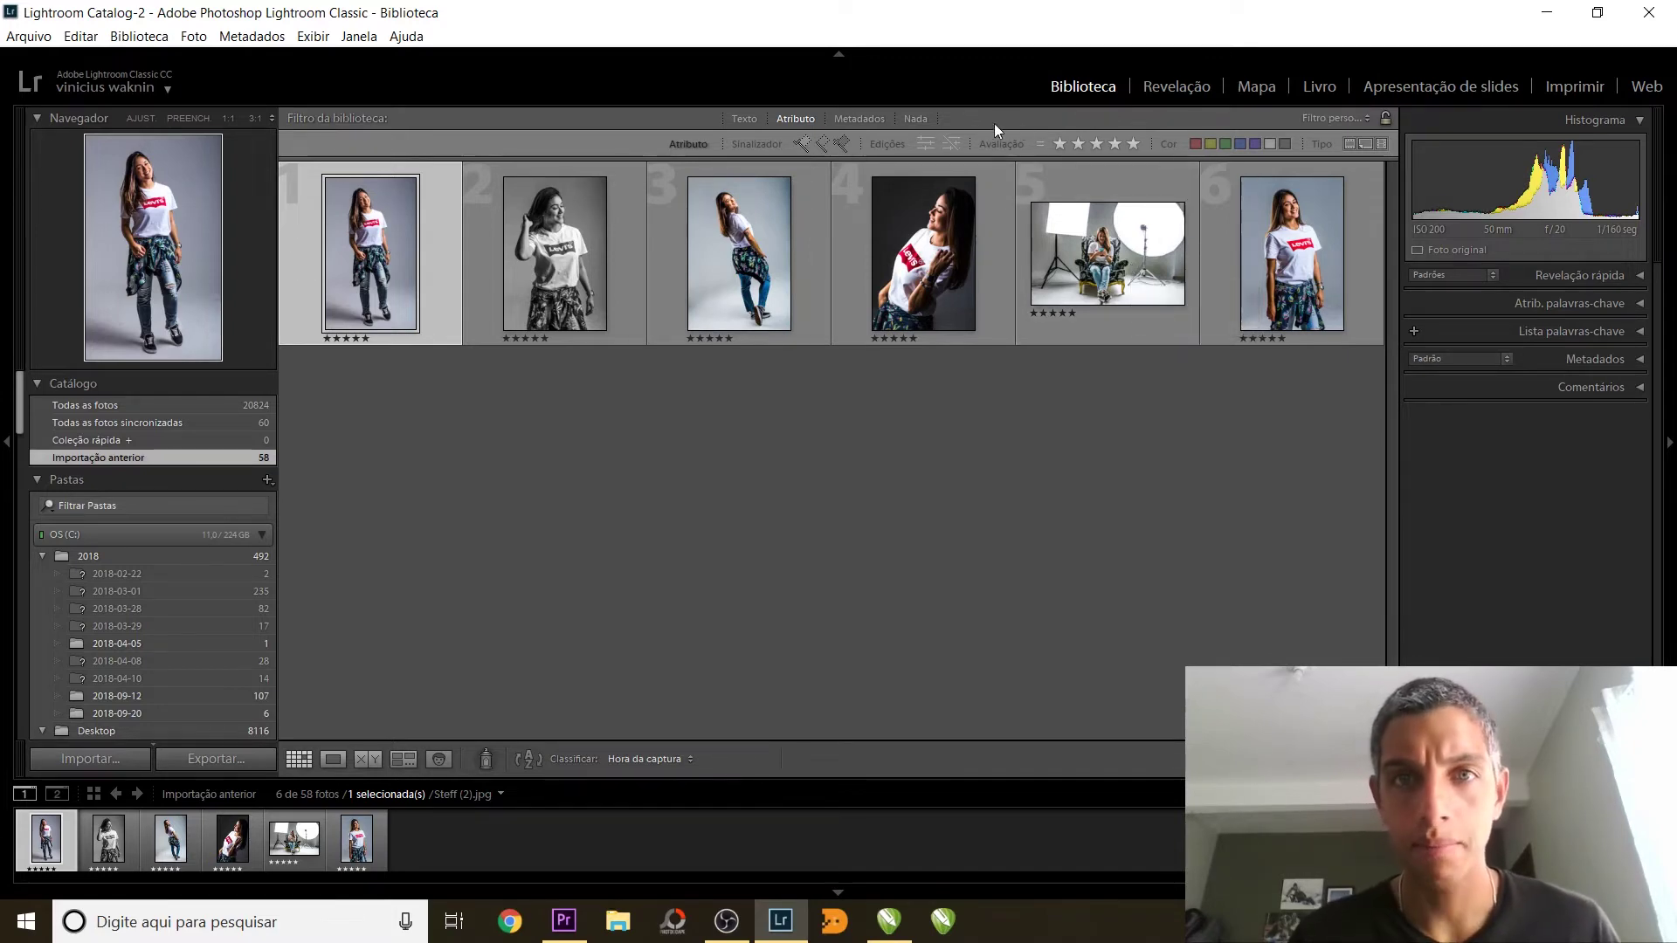
Turn the library filter off, restore the five-star filter, and flag the first three photos as picks.
click(915, 119)
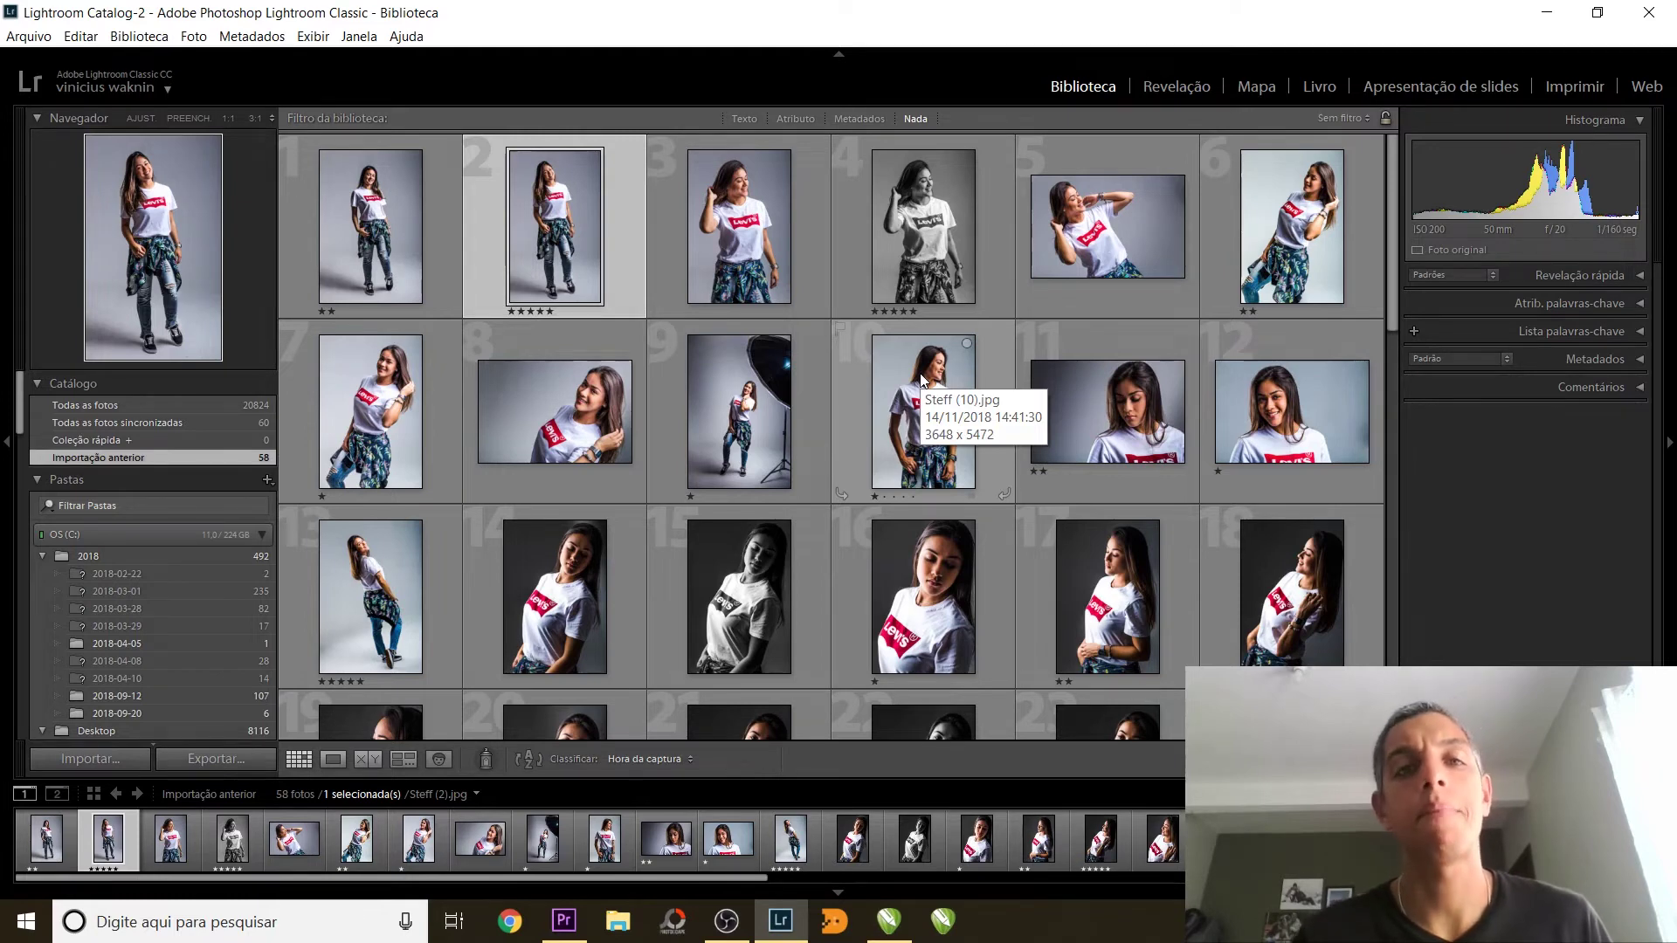
click(795, 119)
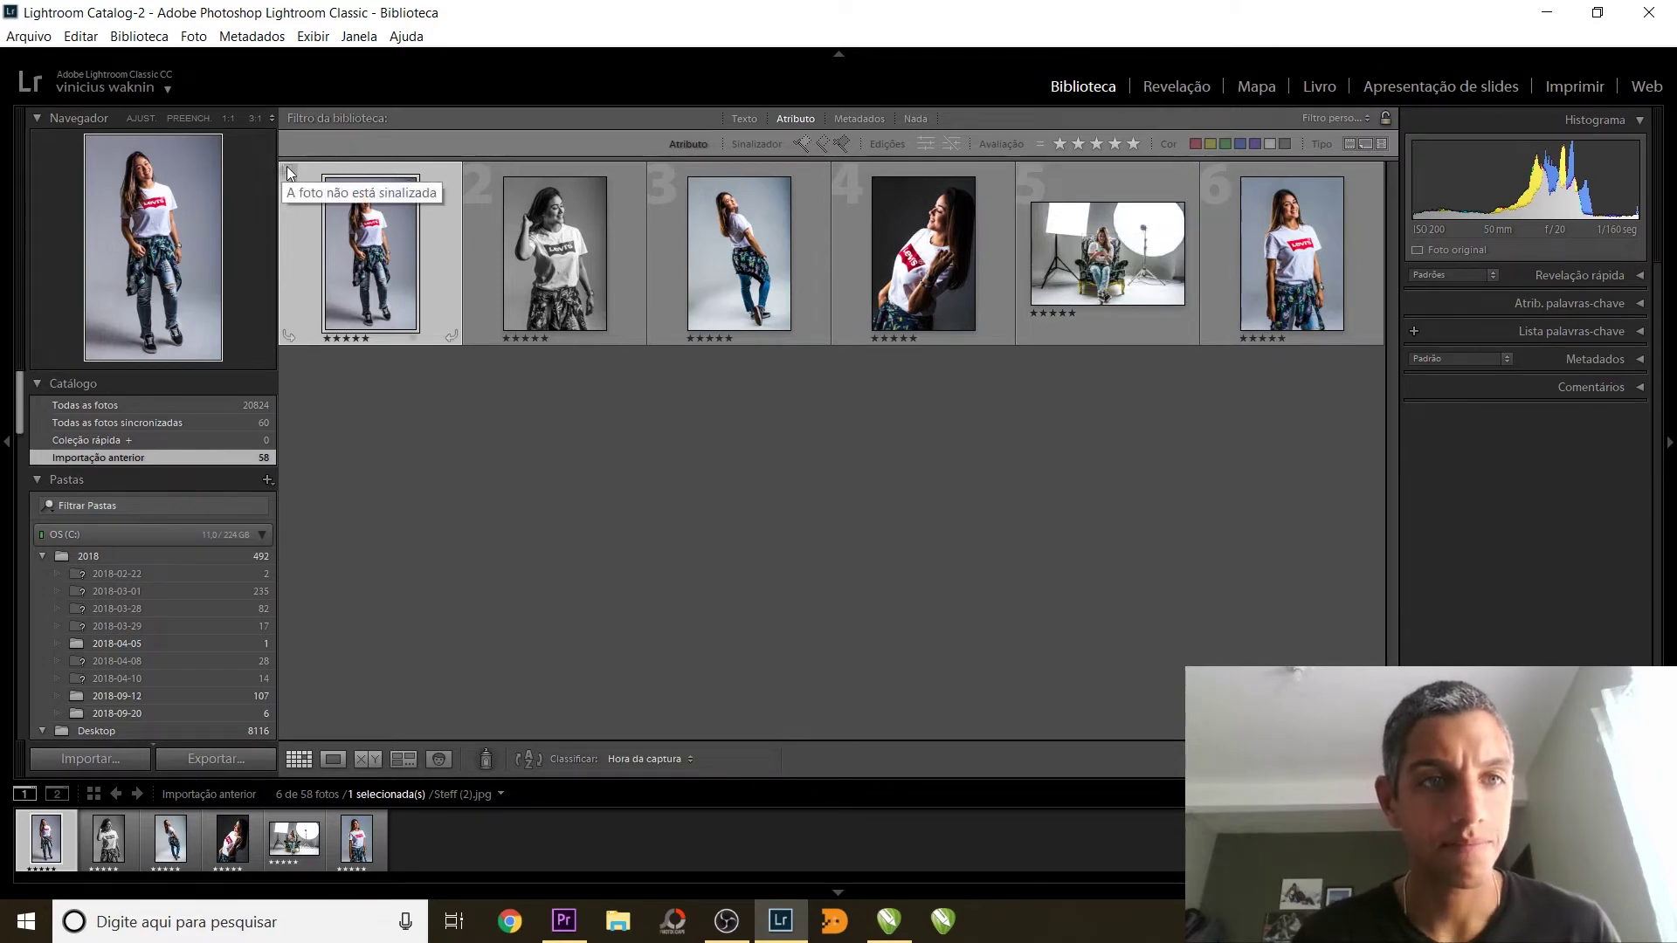
click(470, 170)
click(657, 171)
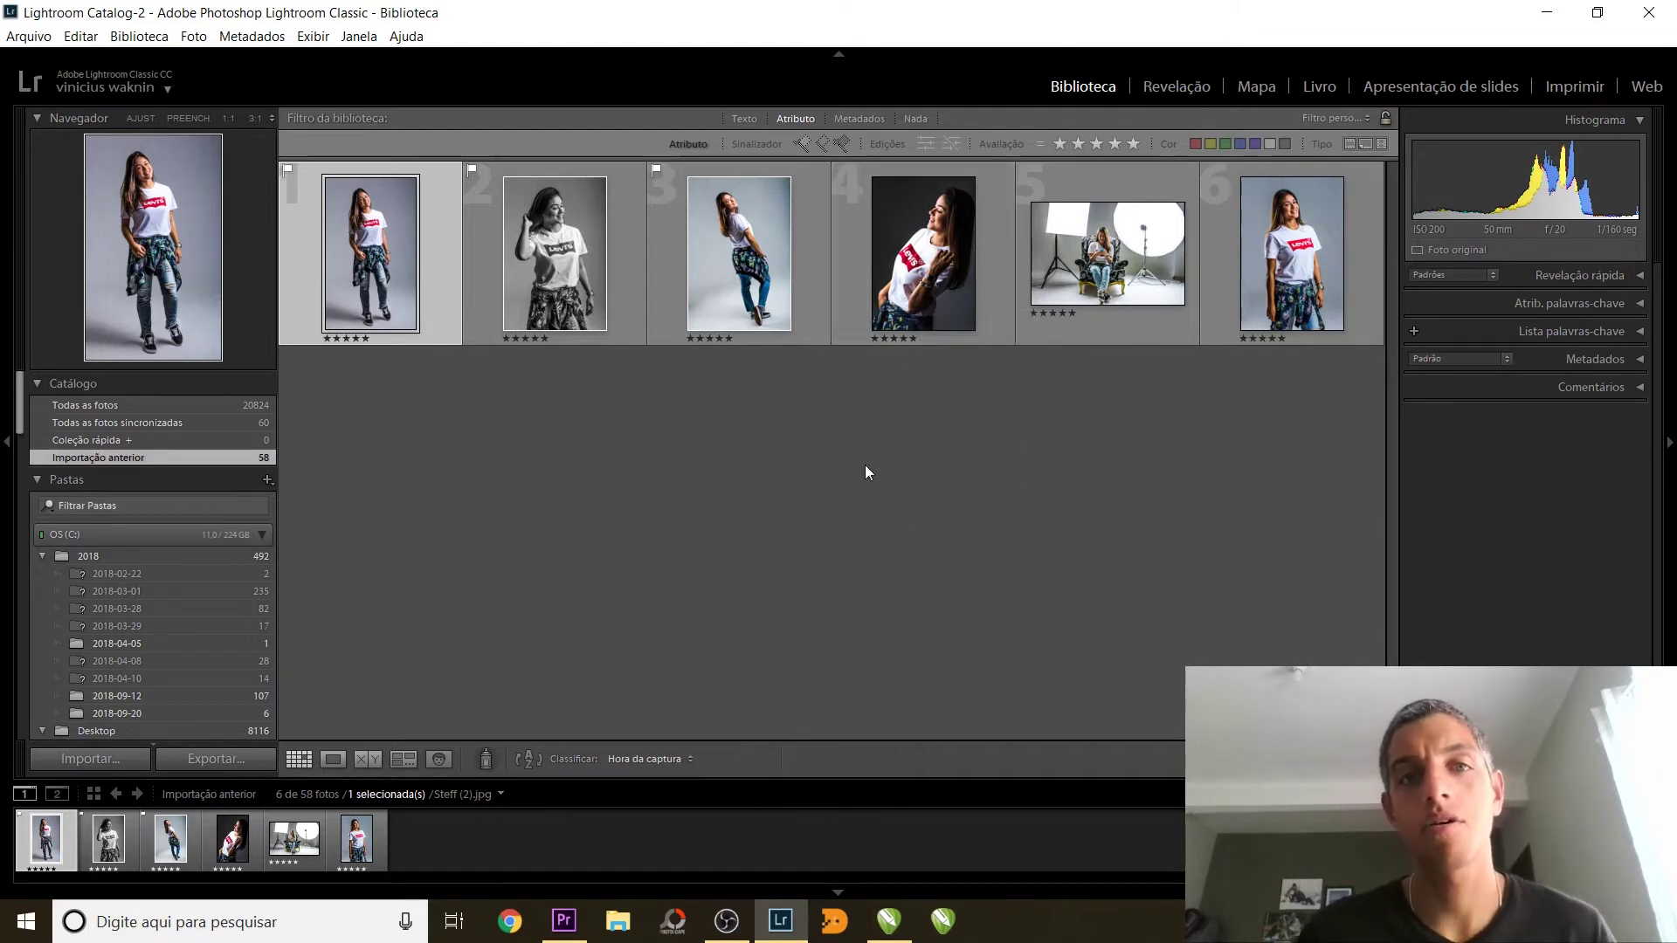
Filter the five-star photos by flag, viewing the flagged ones first and ending on the unflagged ones.
click(804, 142)
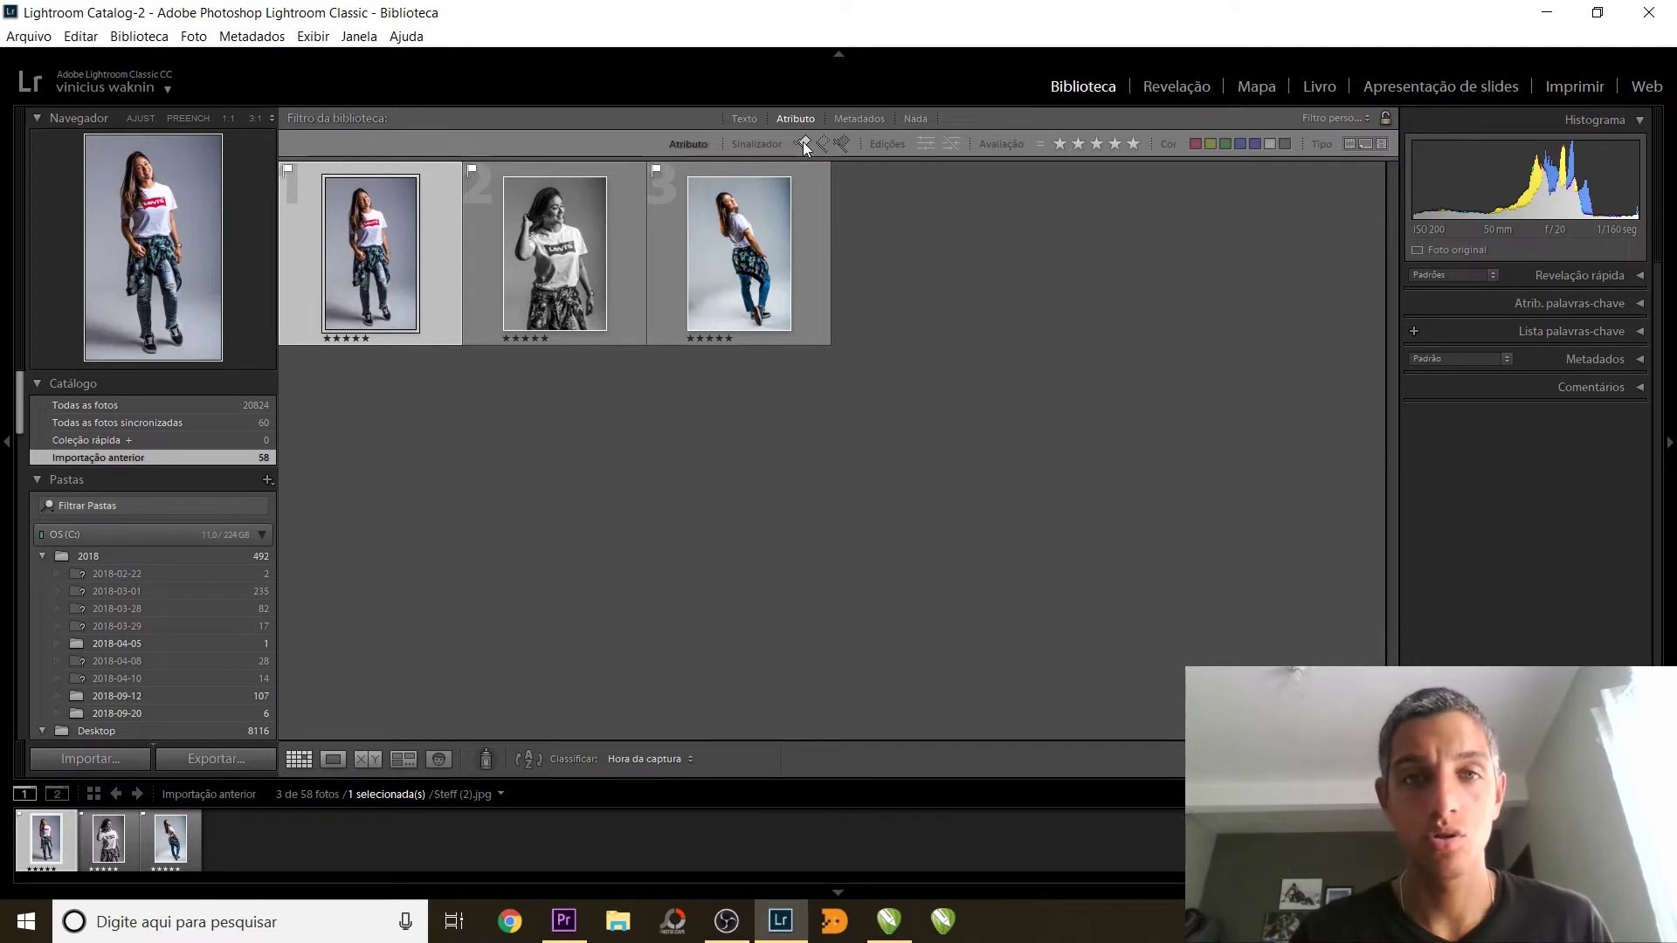
click(811, 141)
click(807, 138)
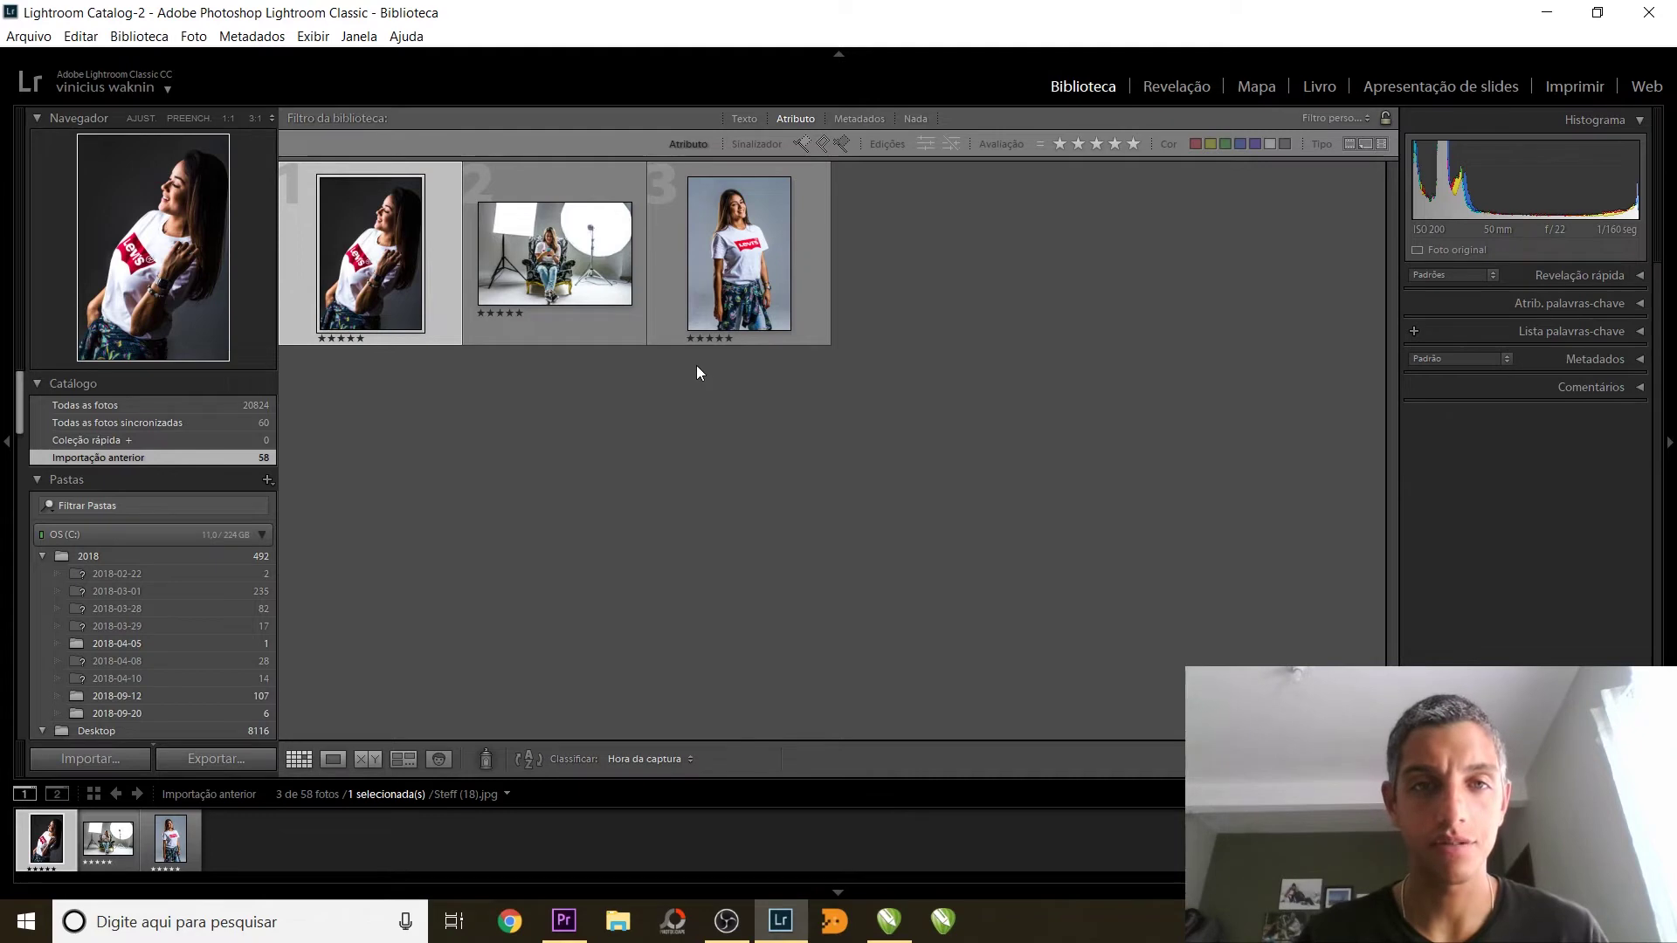
Open the export settings and create a new folder on the desktop for the export destination.
key(ctrl+shift+e)
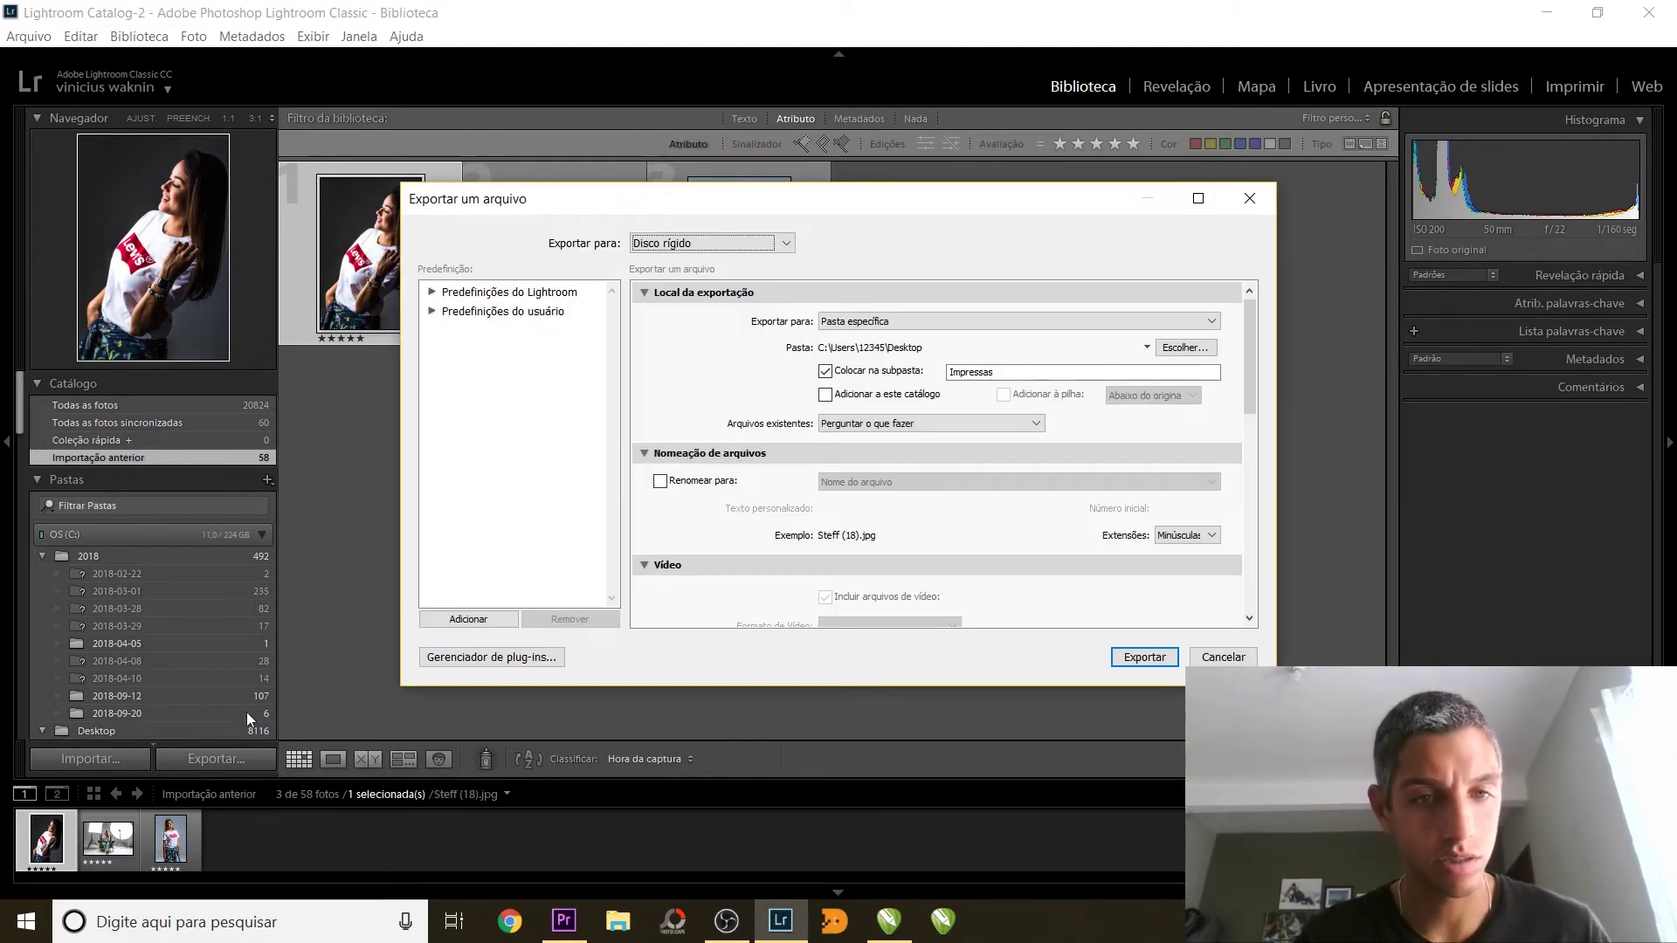
click(1199, 345)
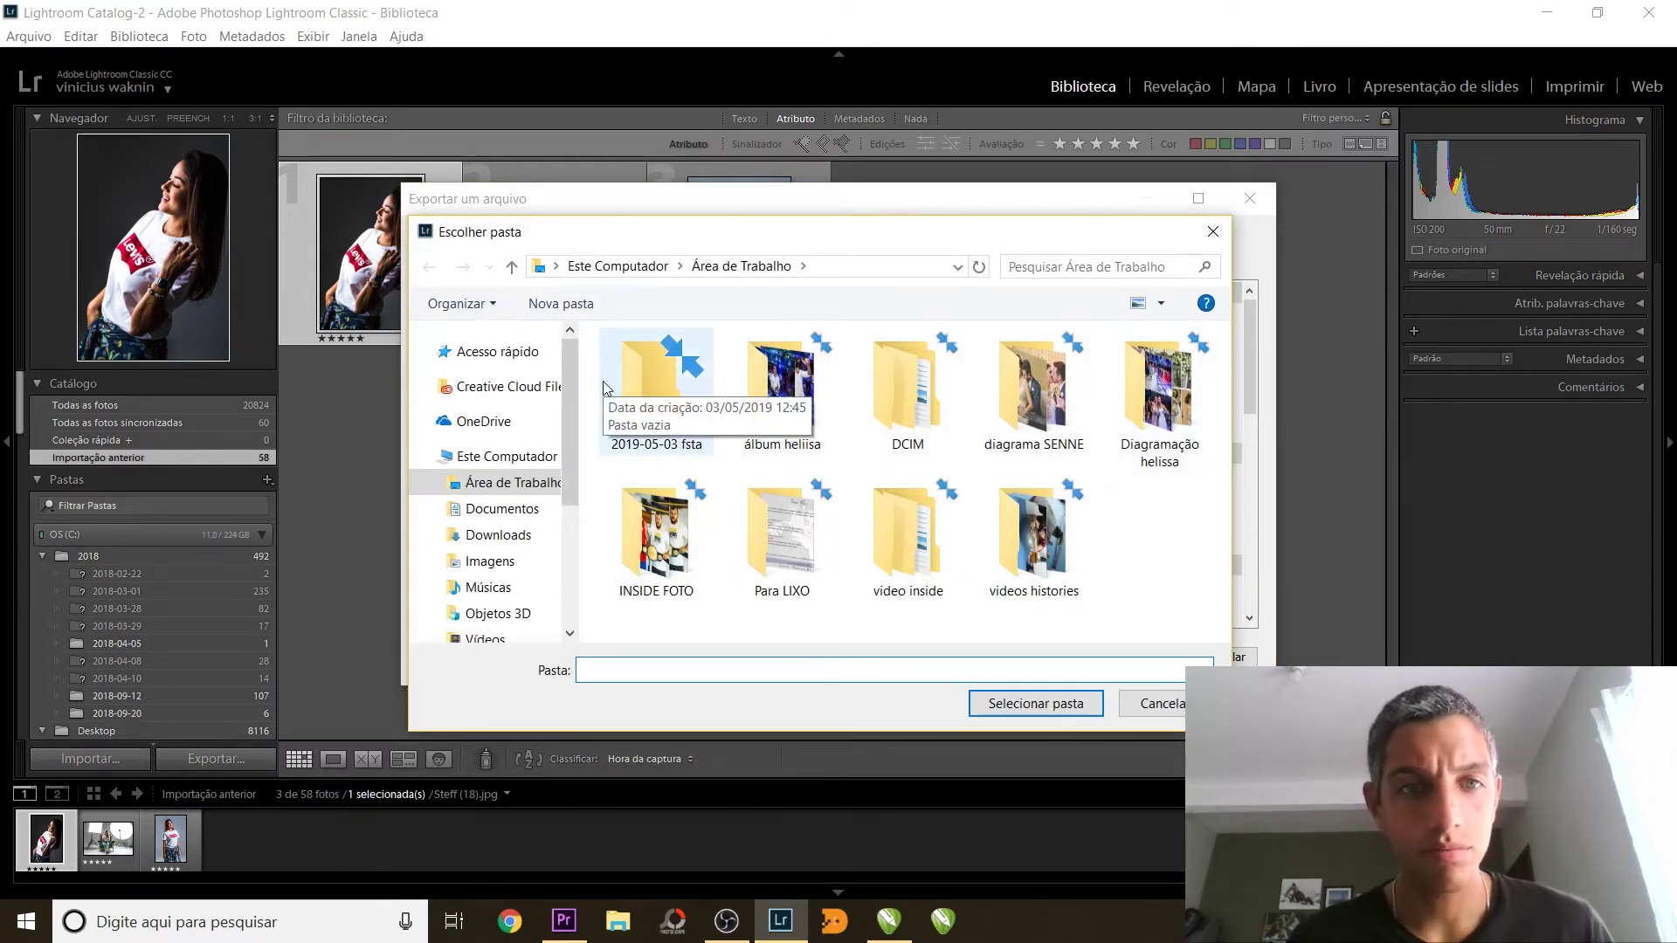
click(501, 482)
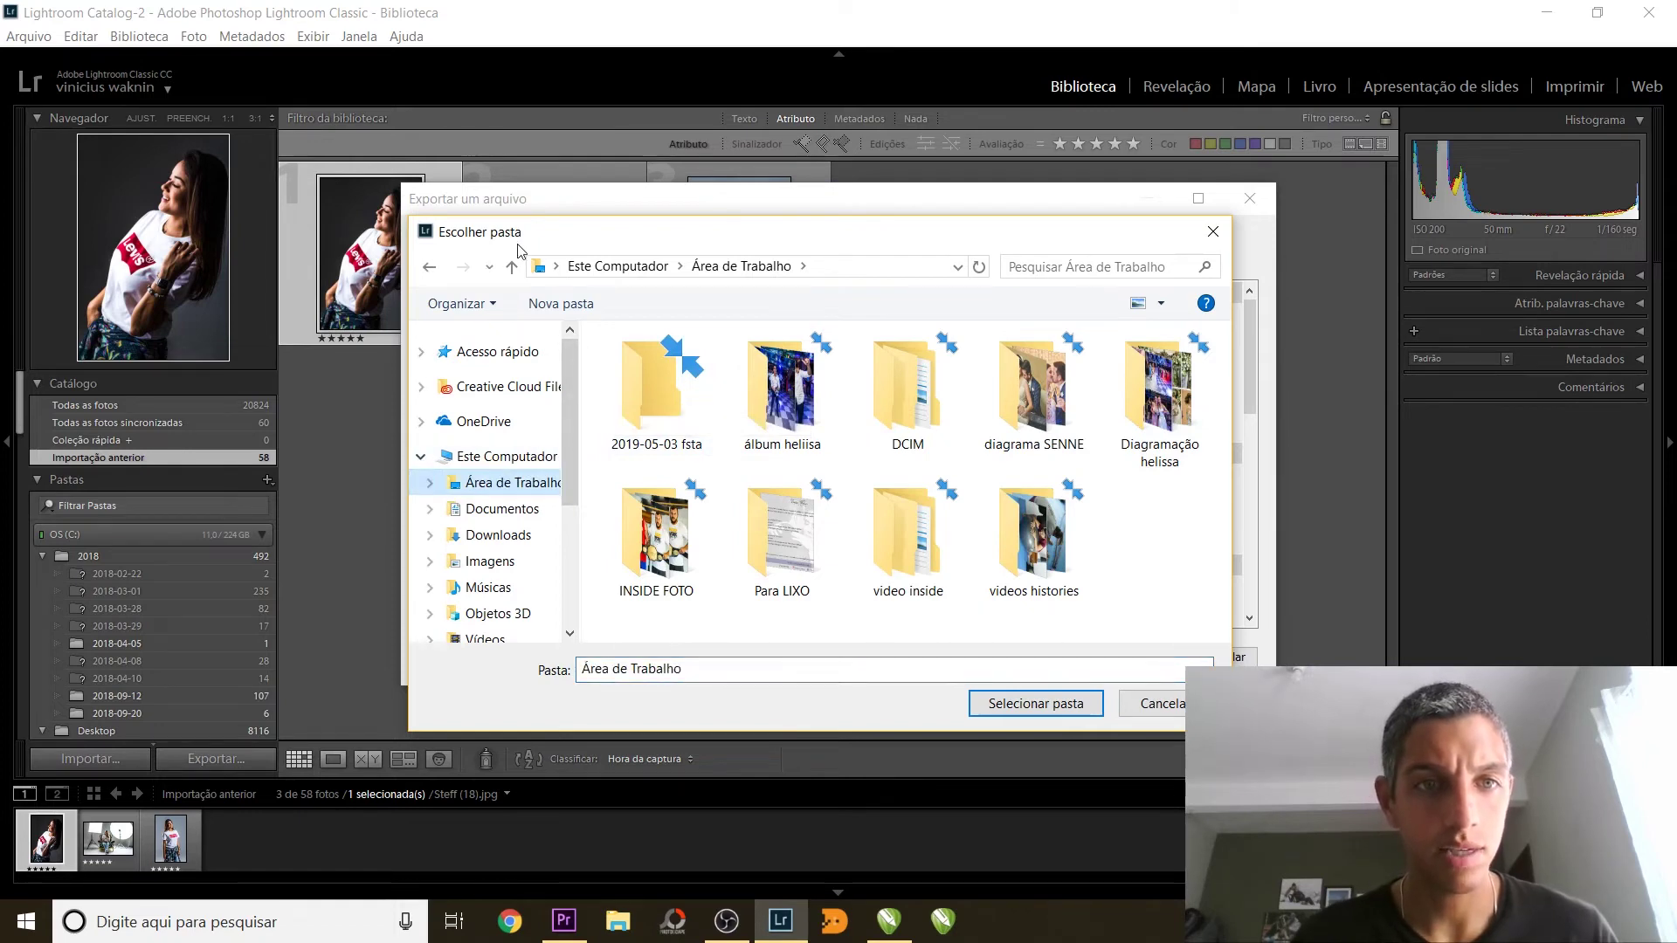
click(530, 305)
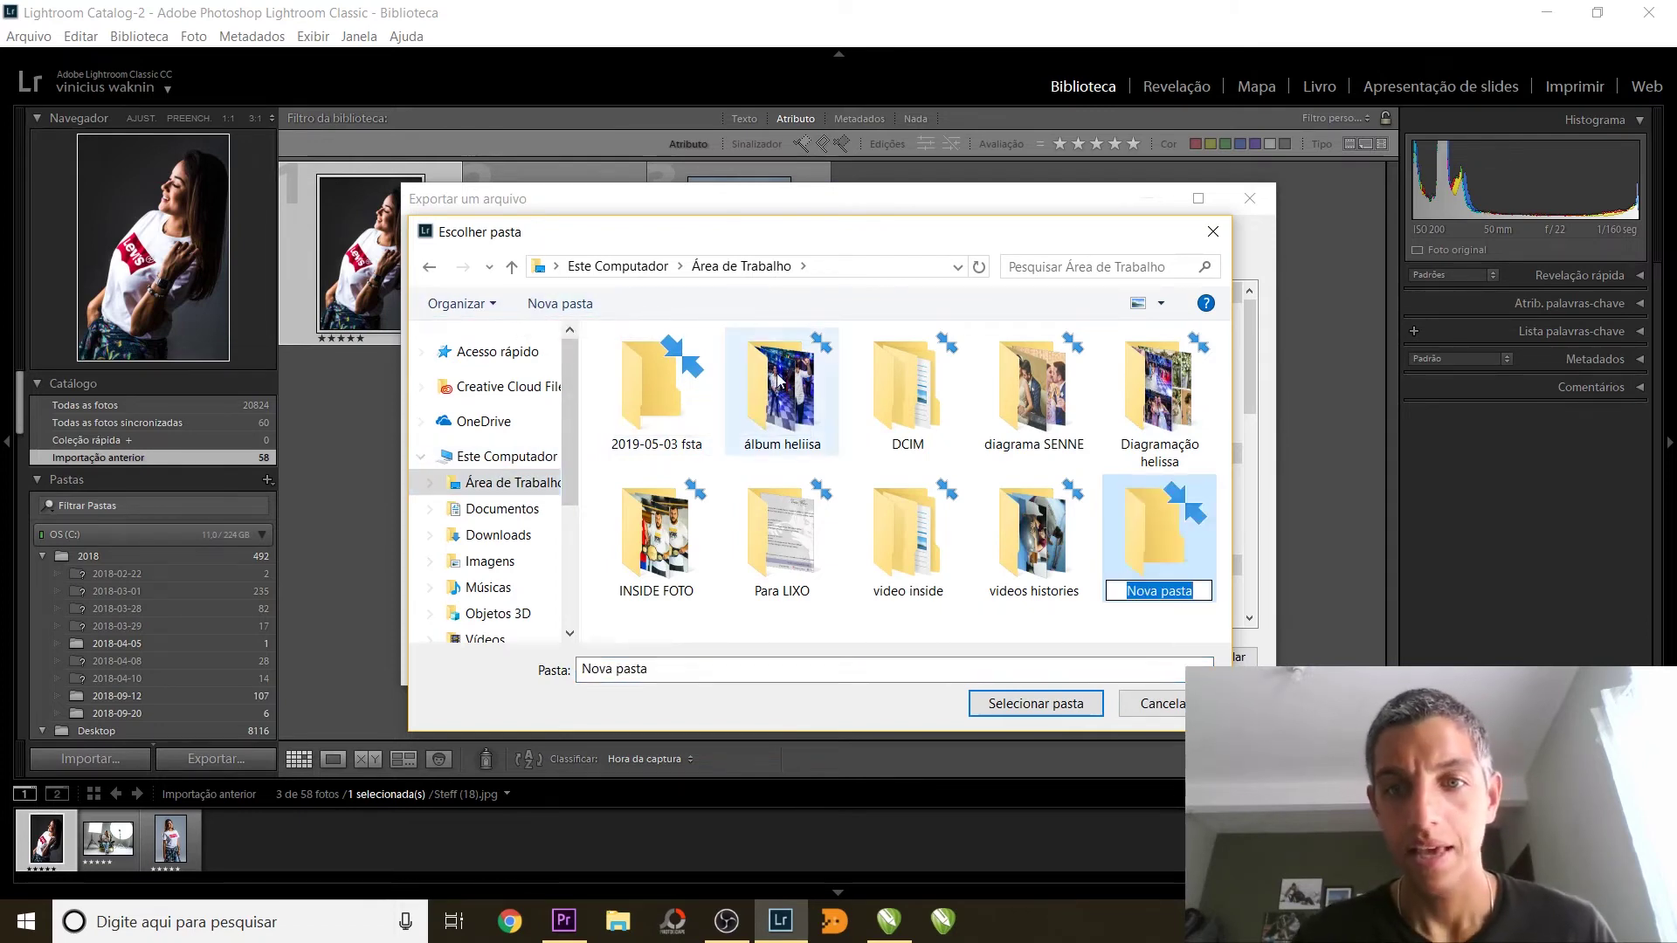
Name the new folder 2019-05-03 ENSAIO and select it as the export location.
text(2019)
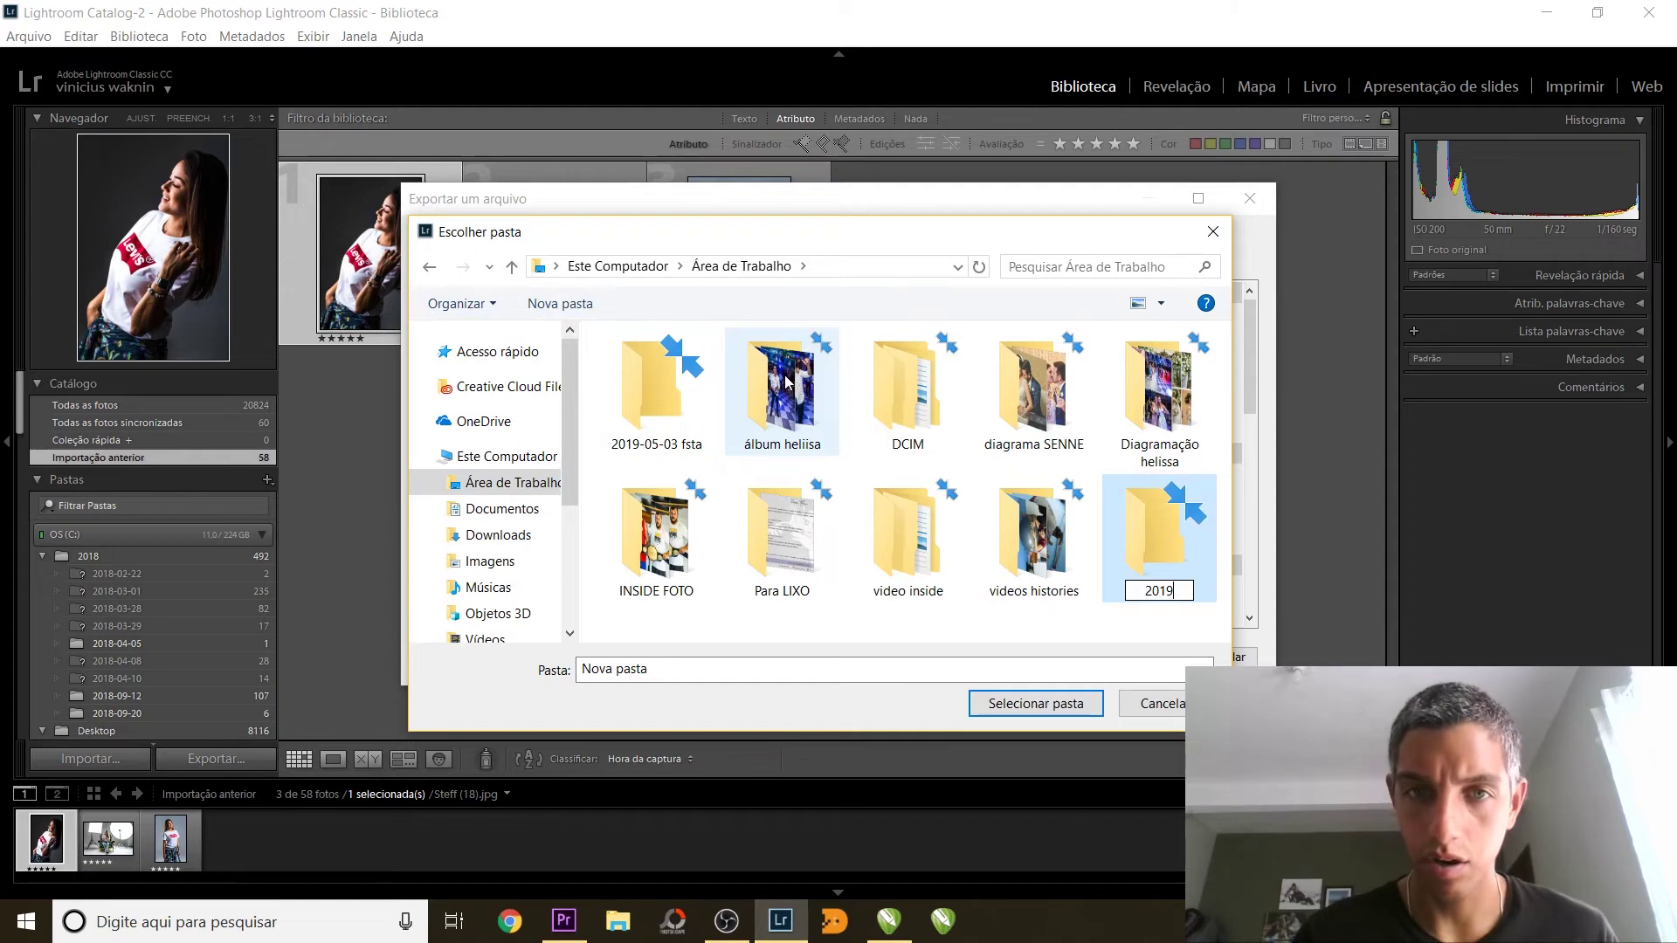
text(-)
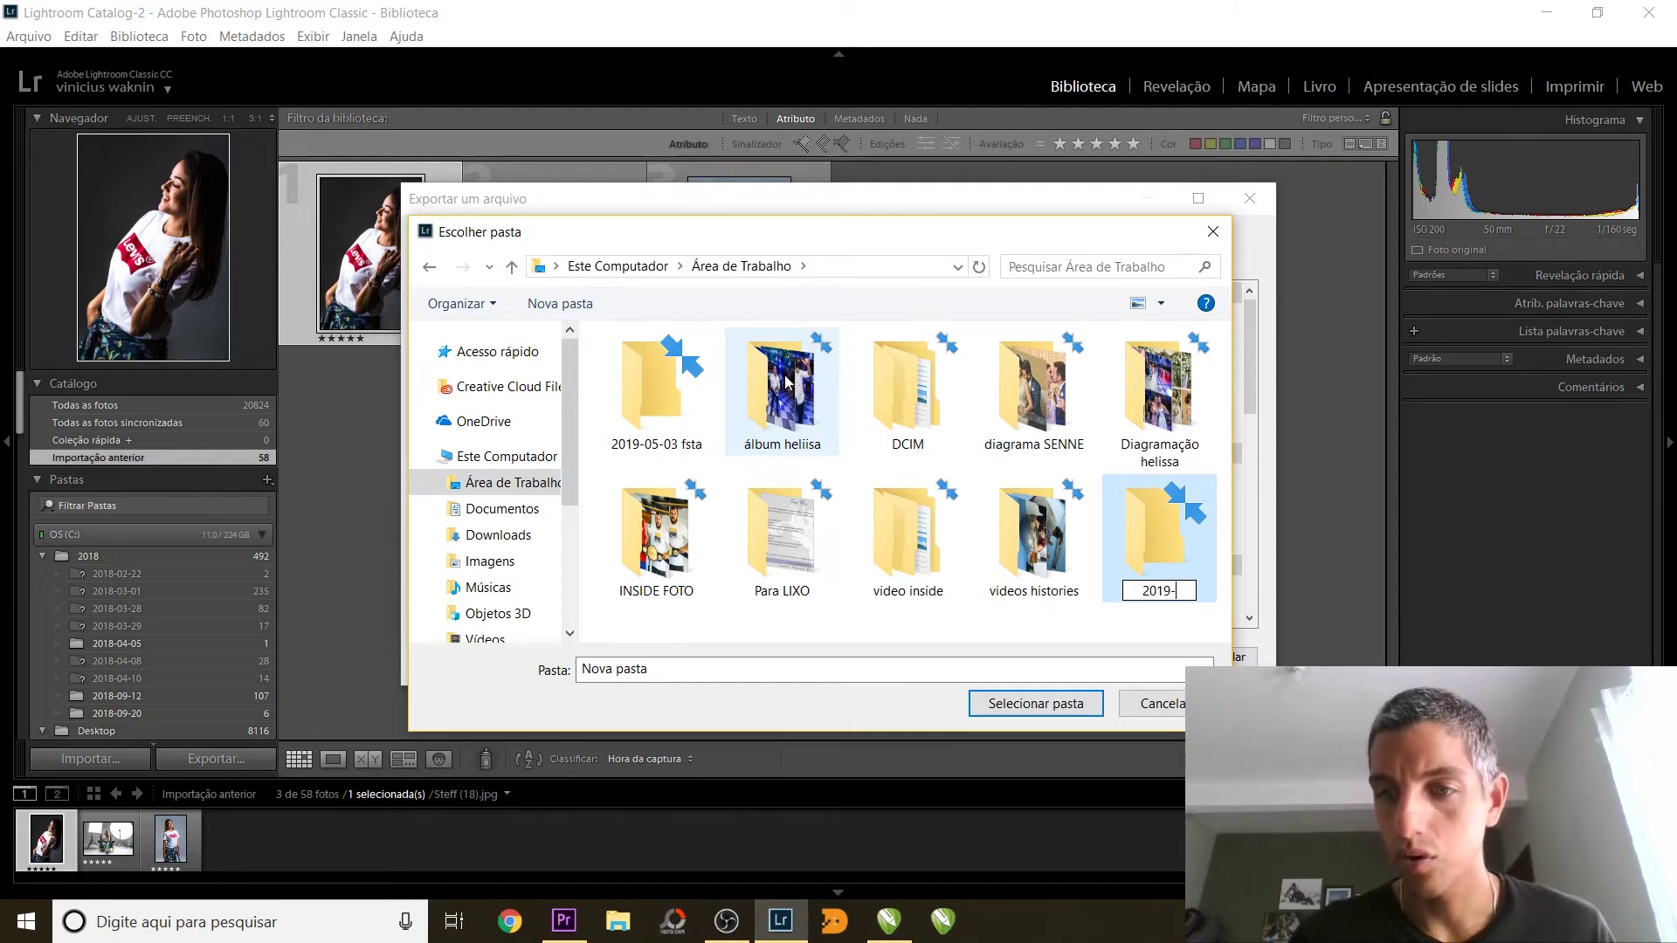
text(05-)
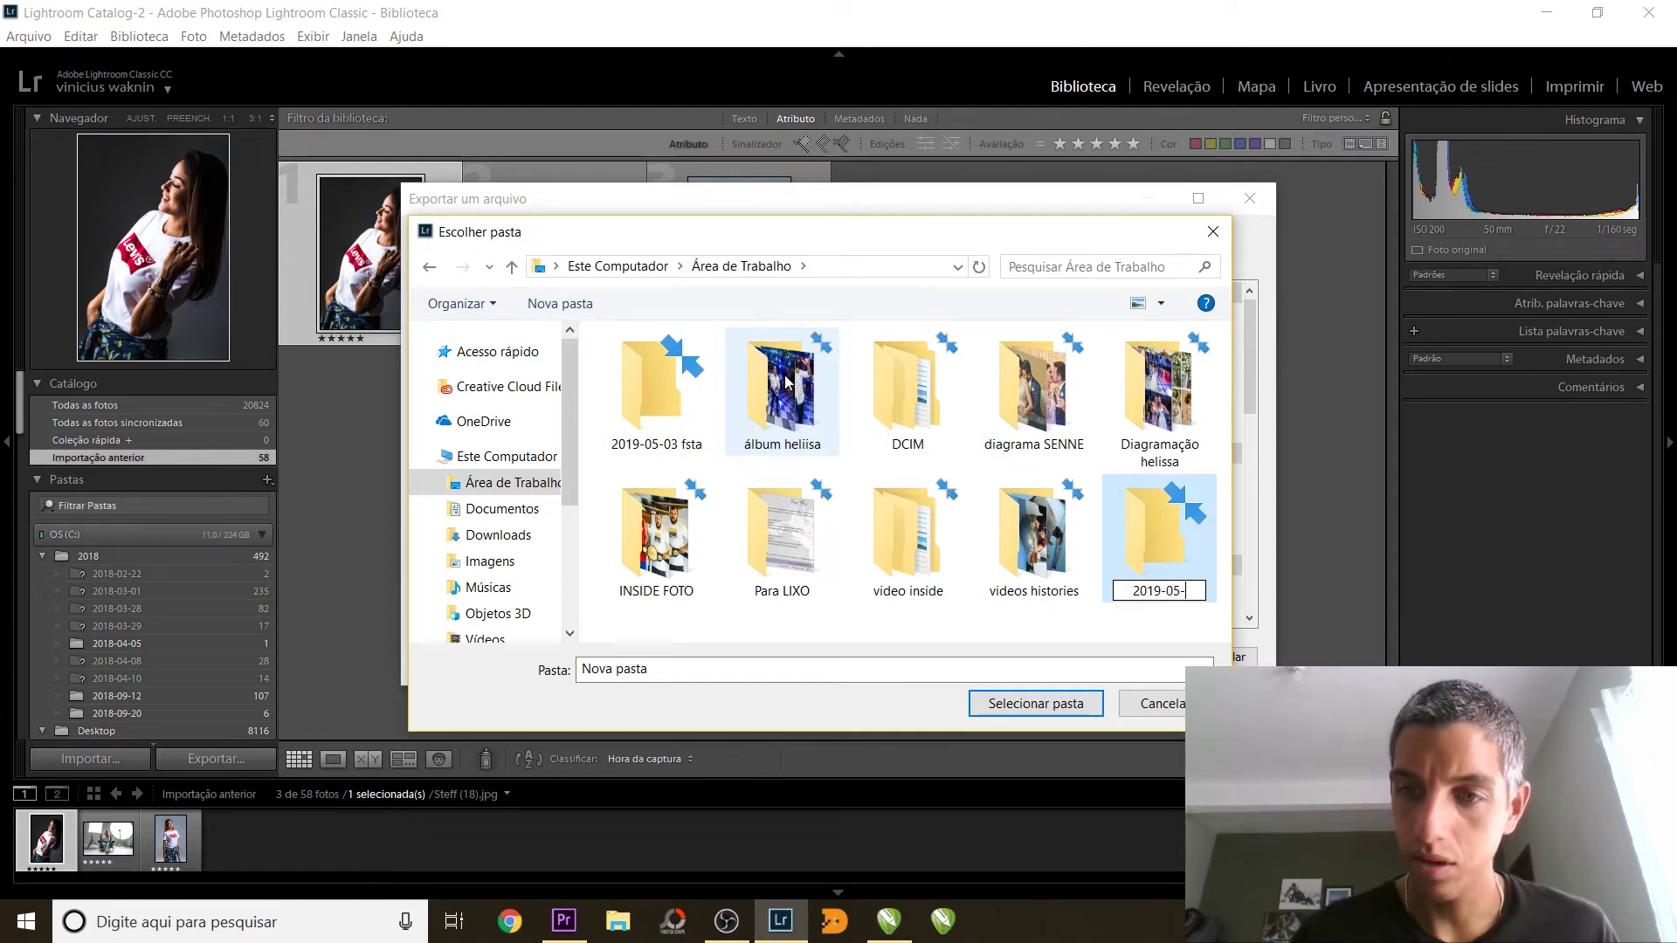
text(03)
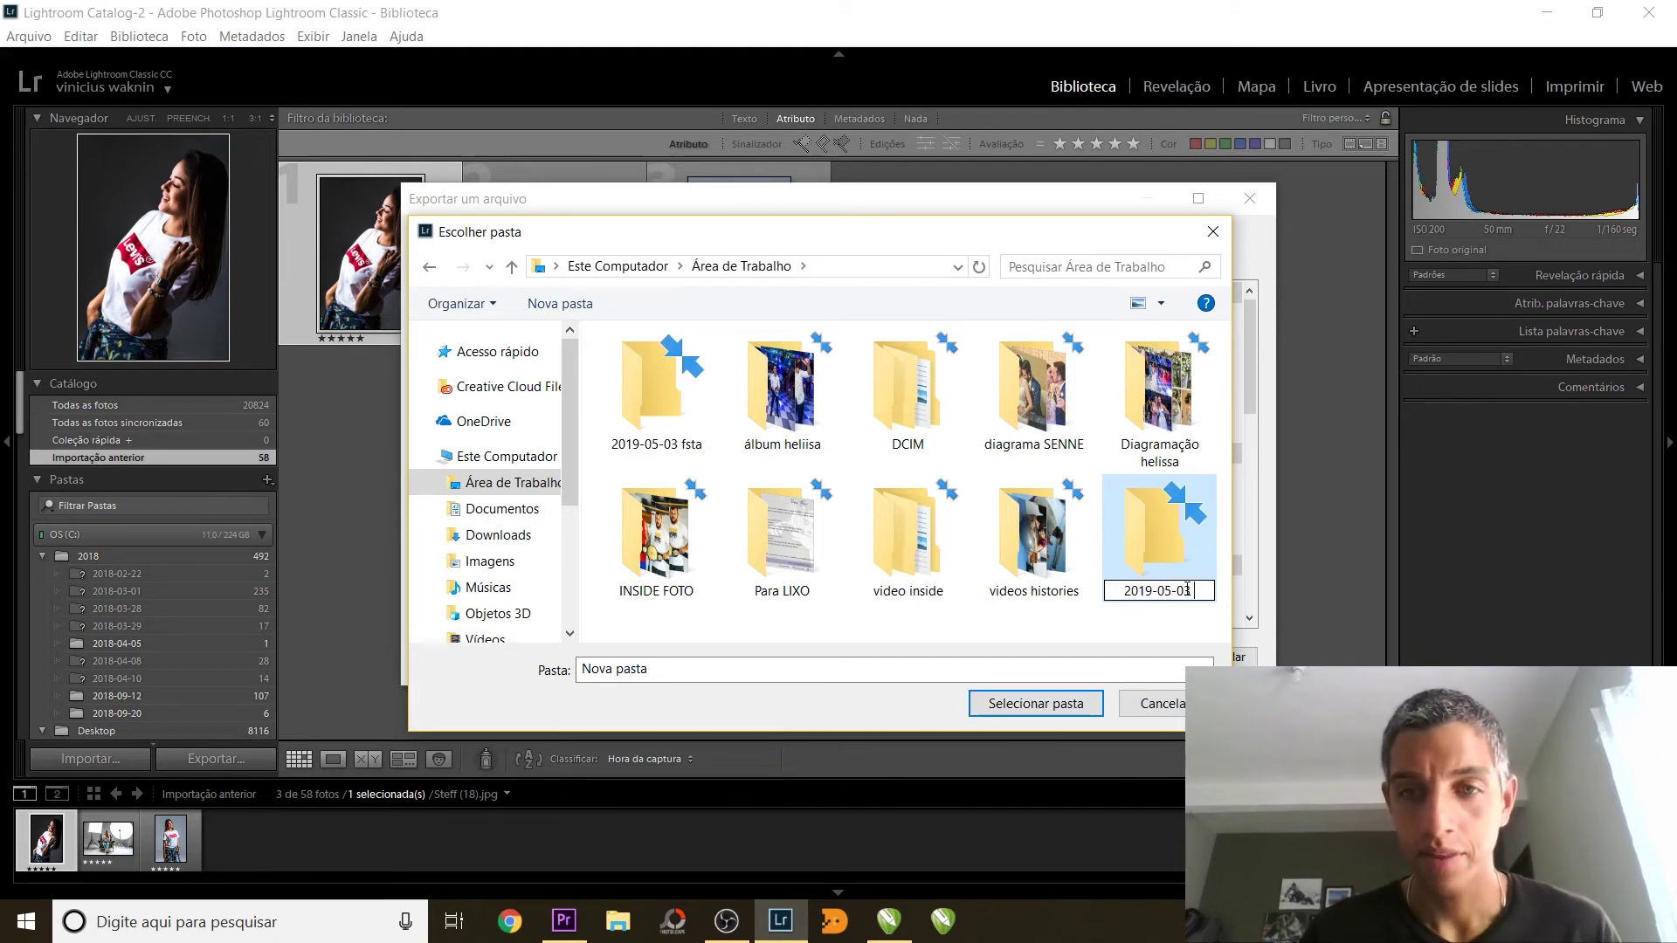
text(fot)
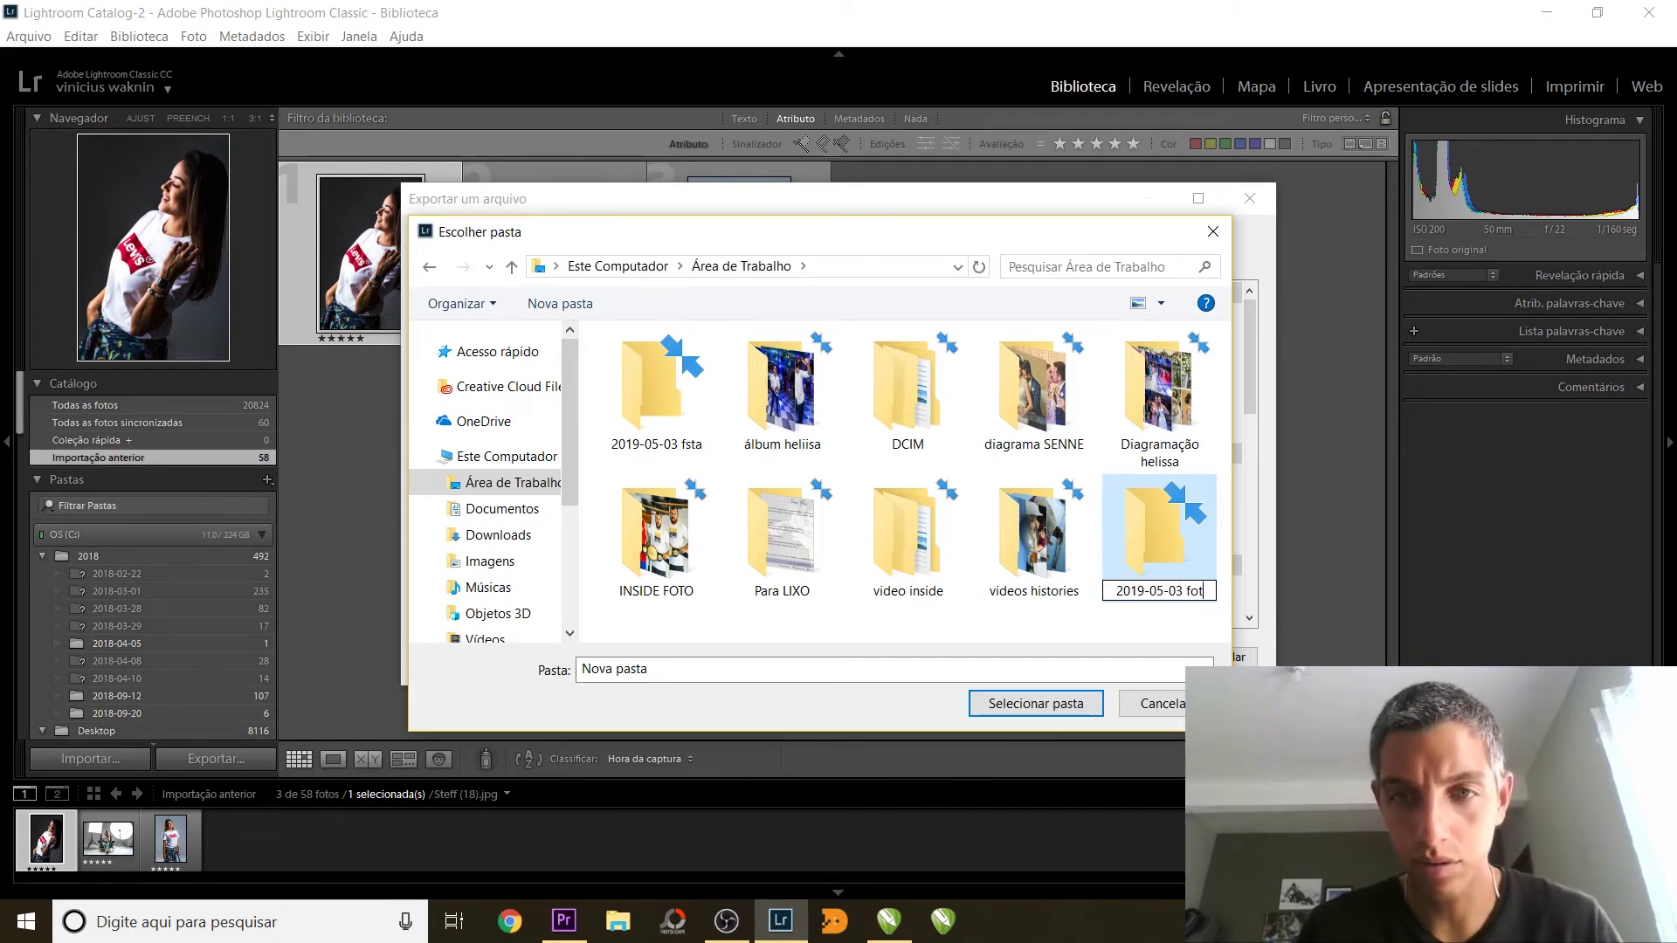
key(BackSpace)
key(BackSpace)
key(BackSpace)
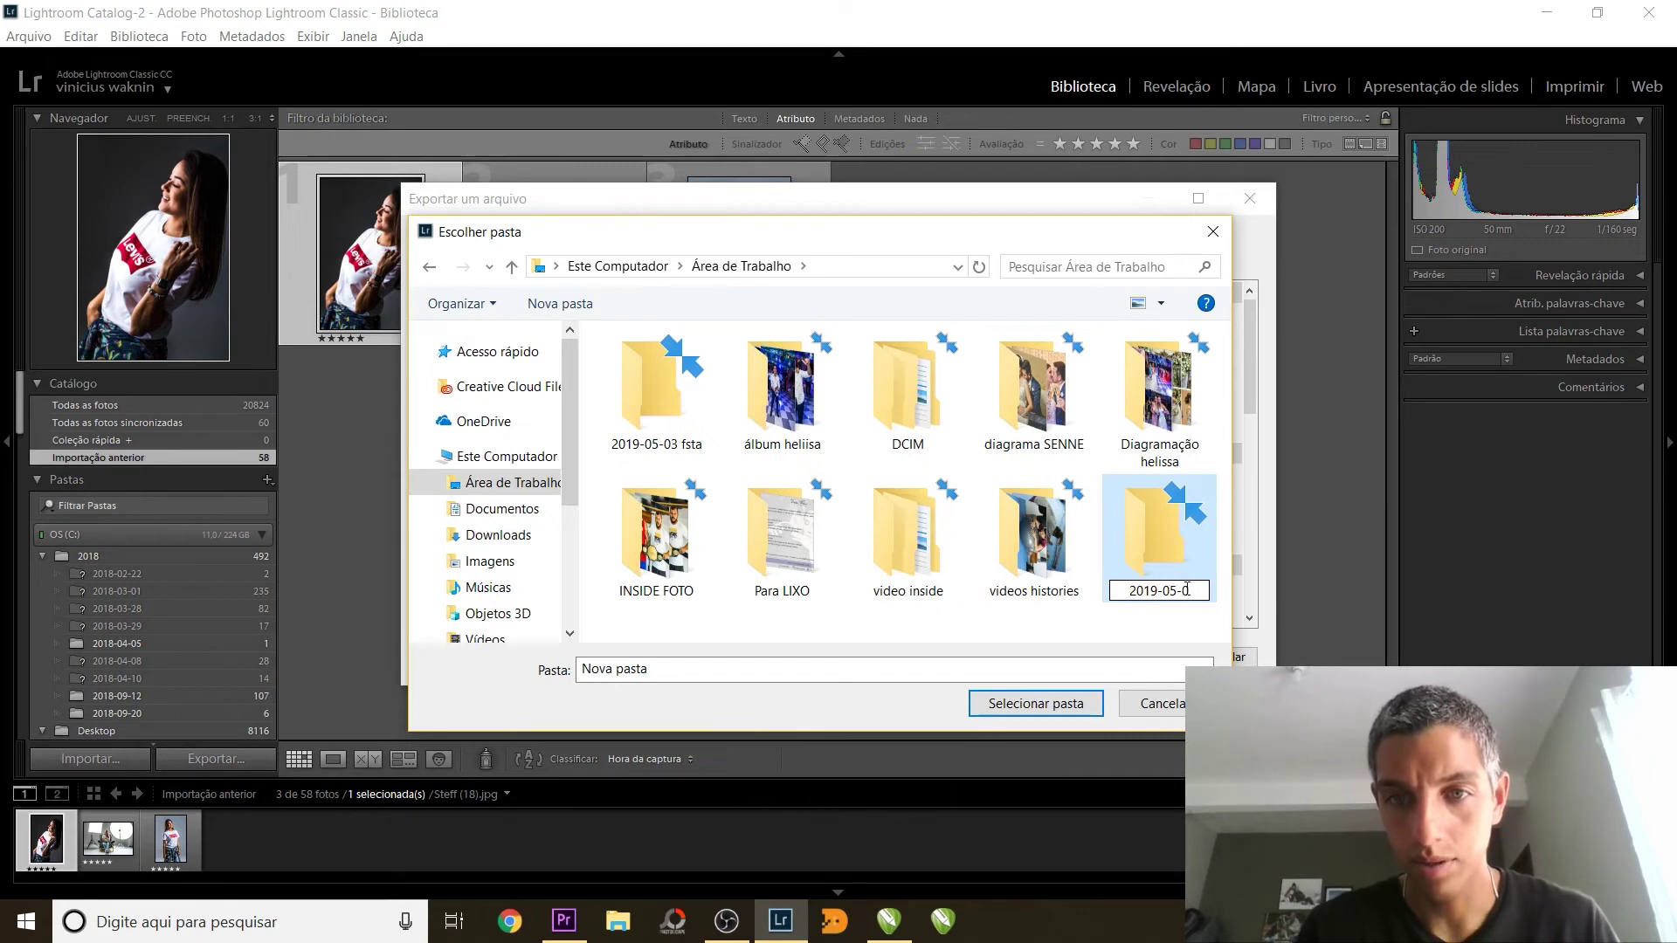
text(3)
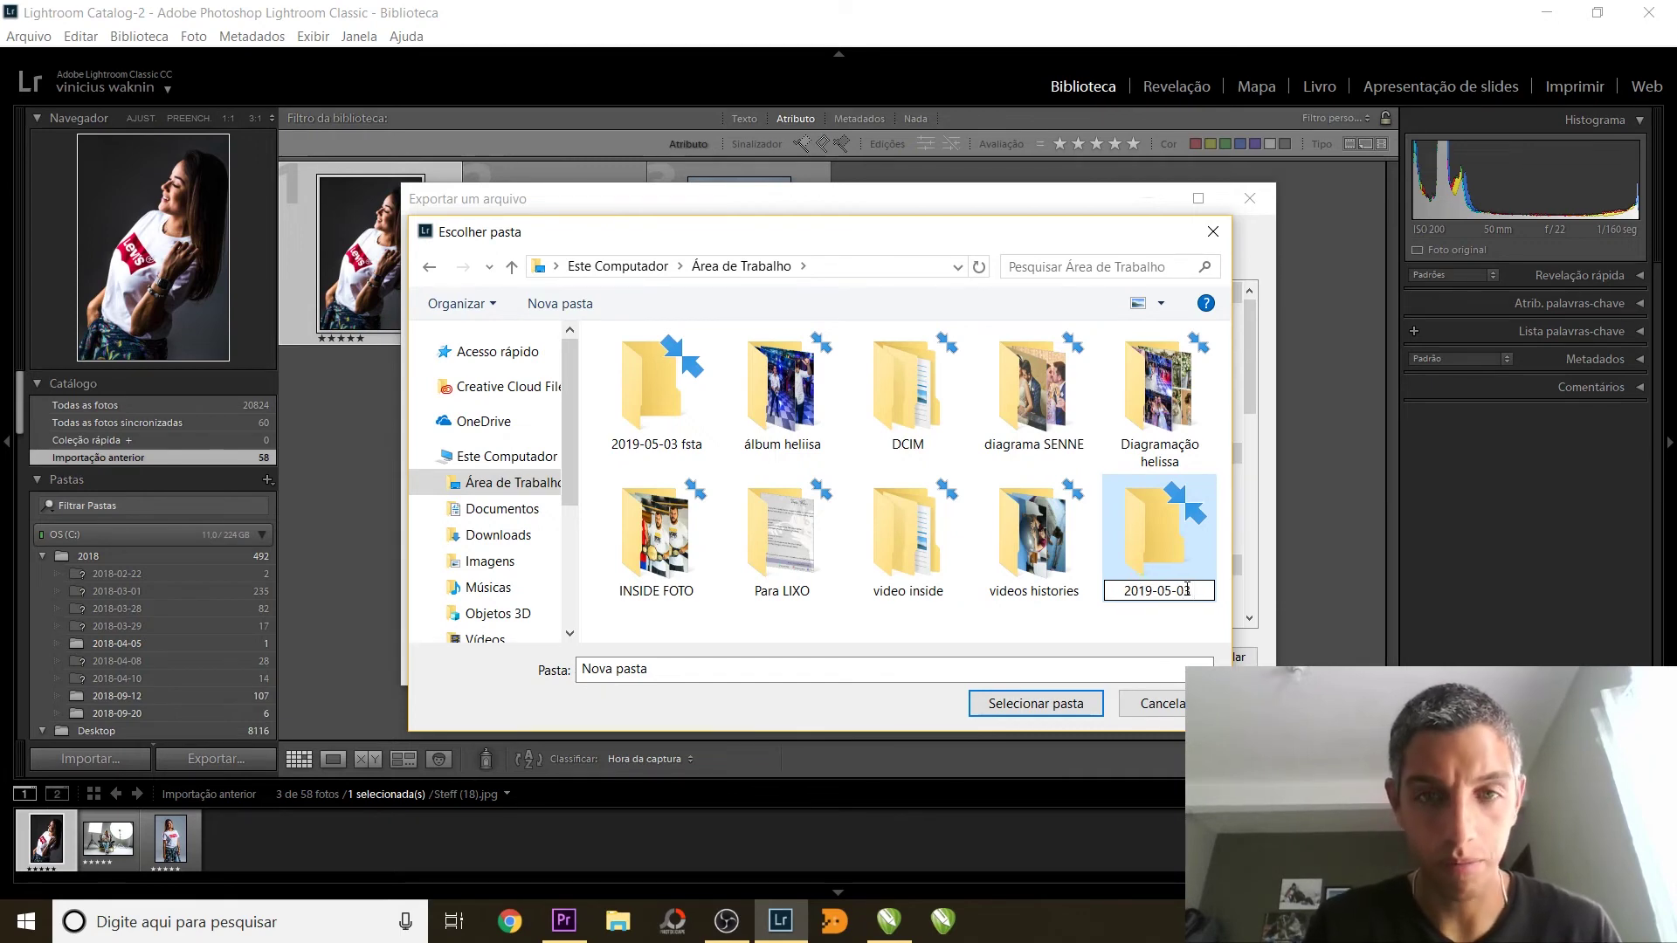
text(F)
text(NSAIO)
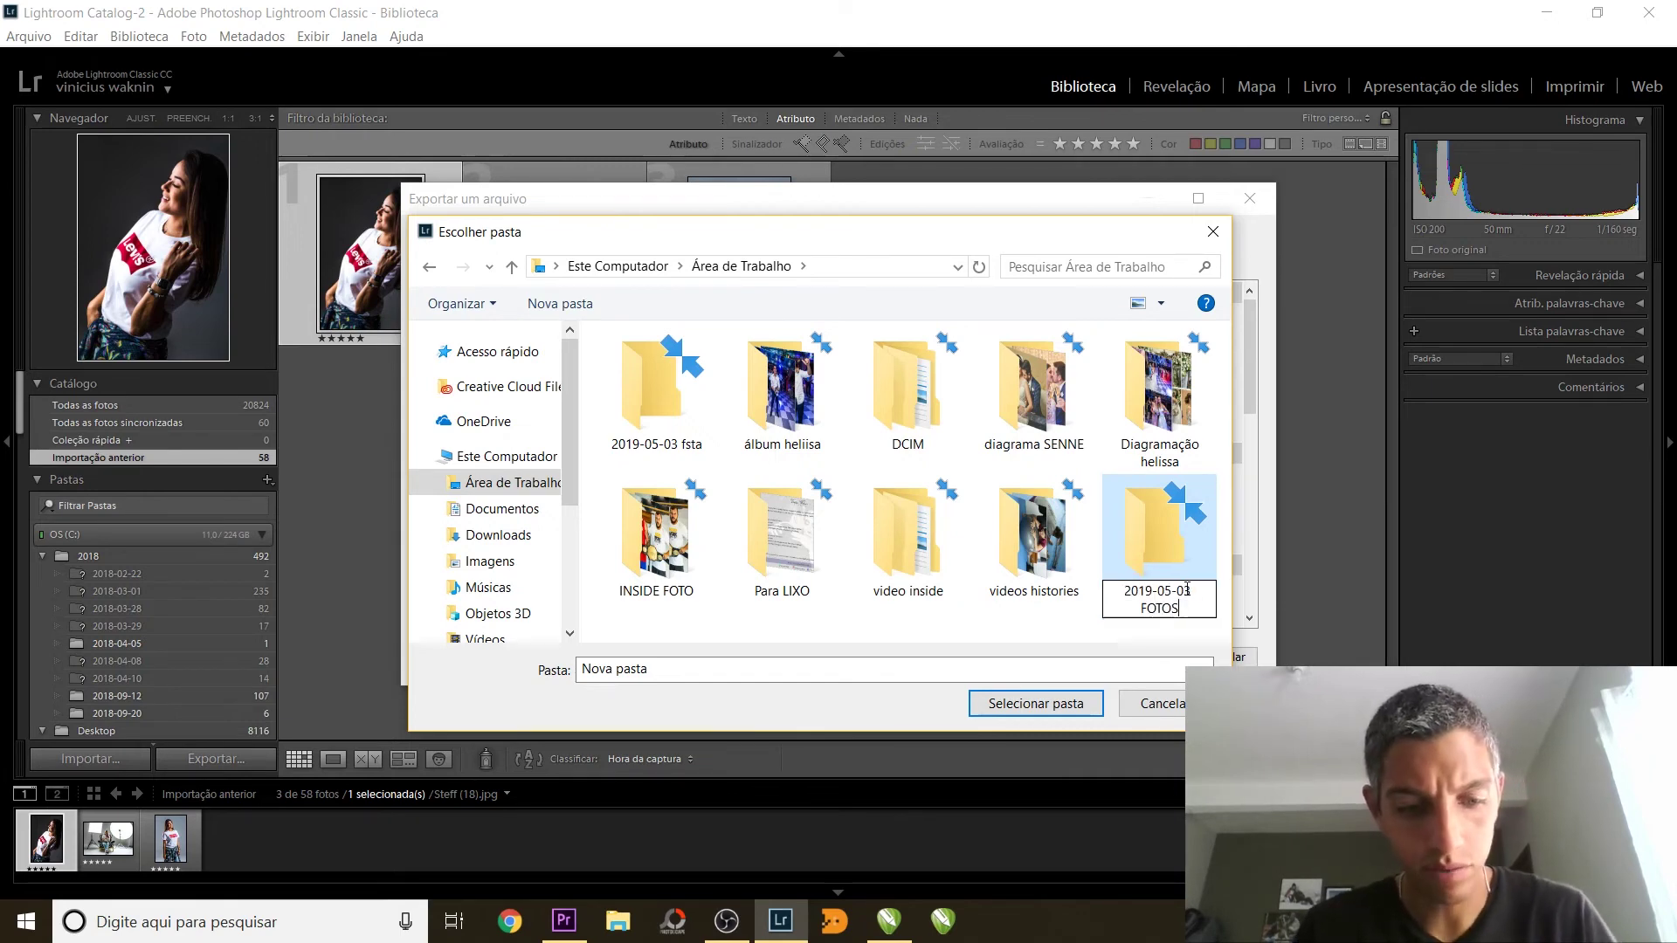
key(Return)
key(Return)
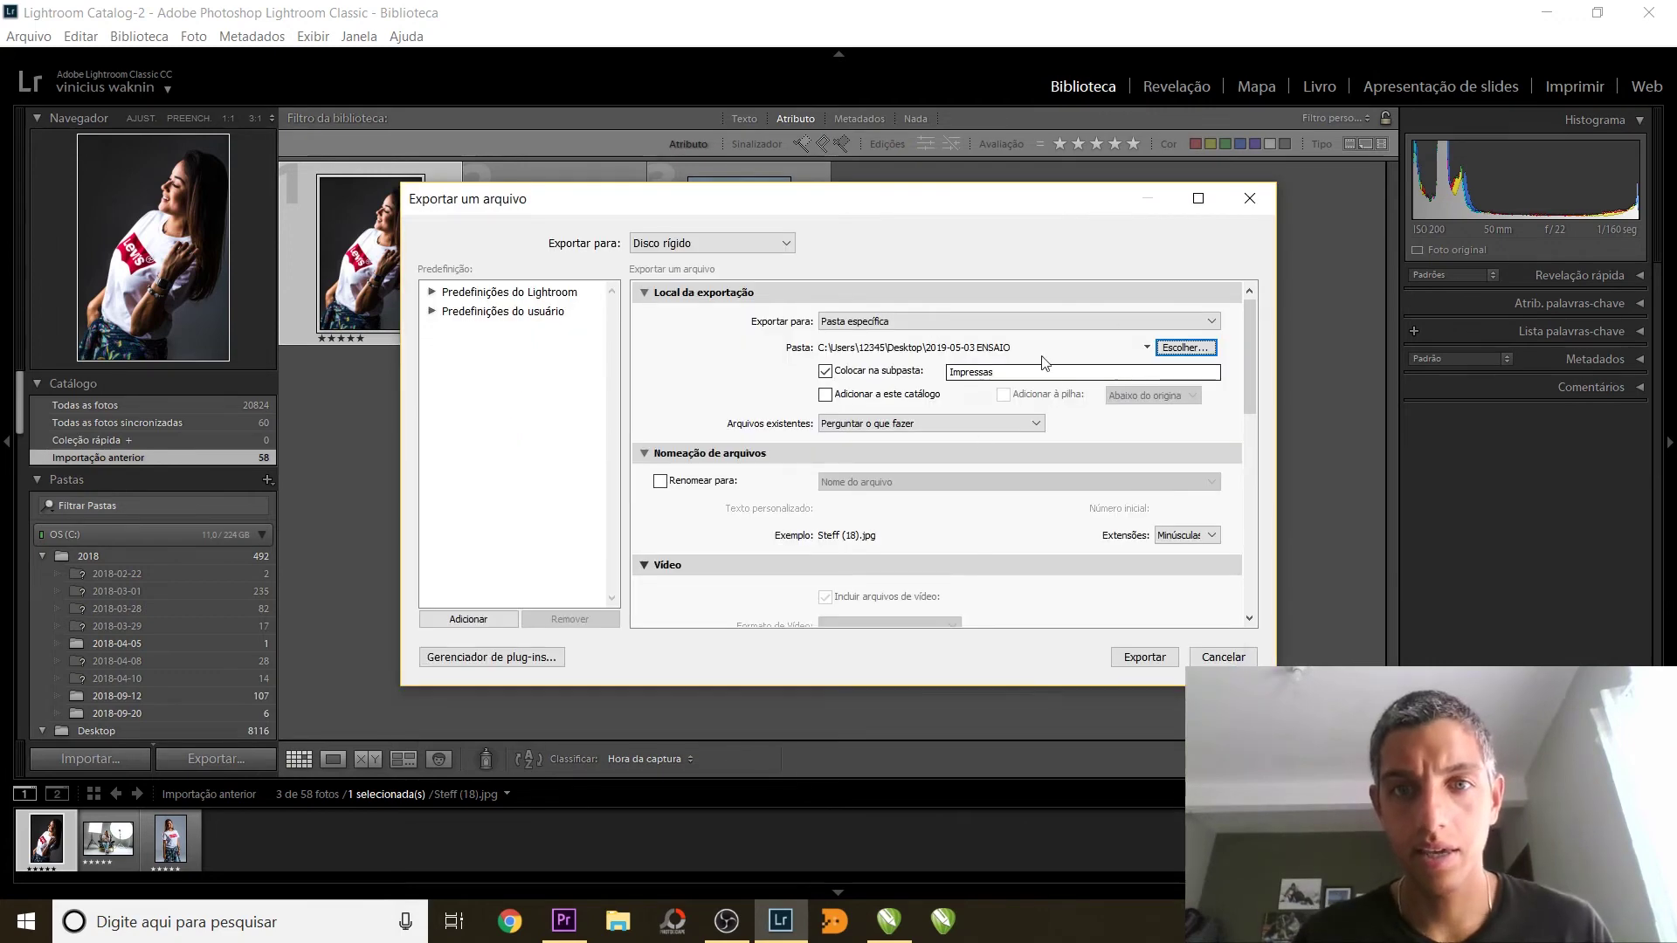